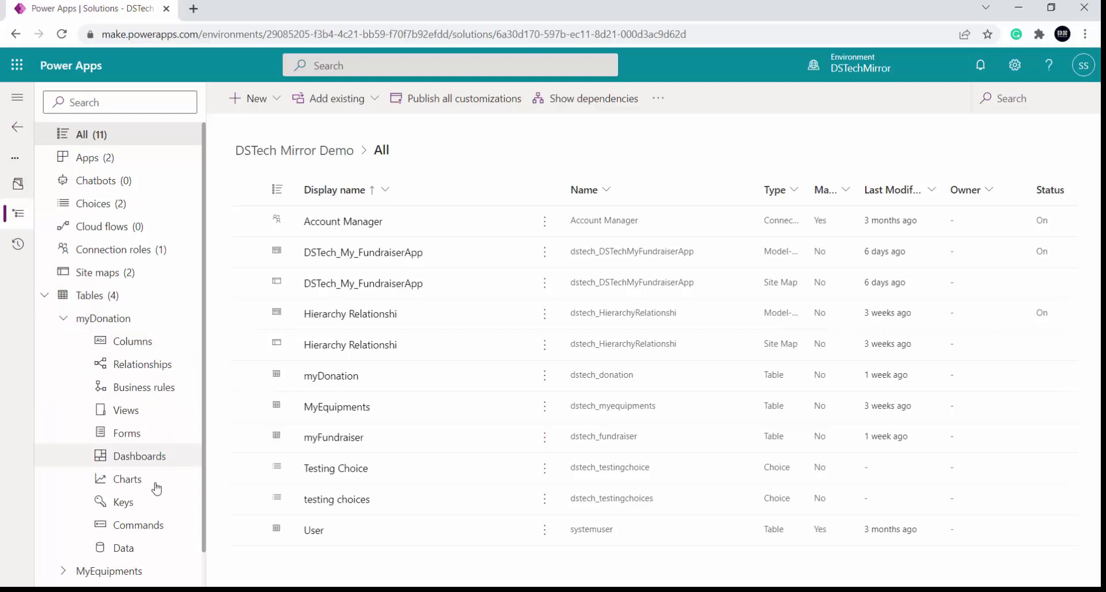
Open the forms of the myDonation table and check which form types can be added
left_click(144, 439)
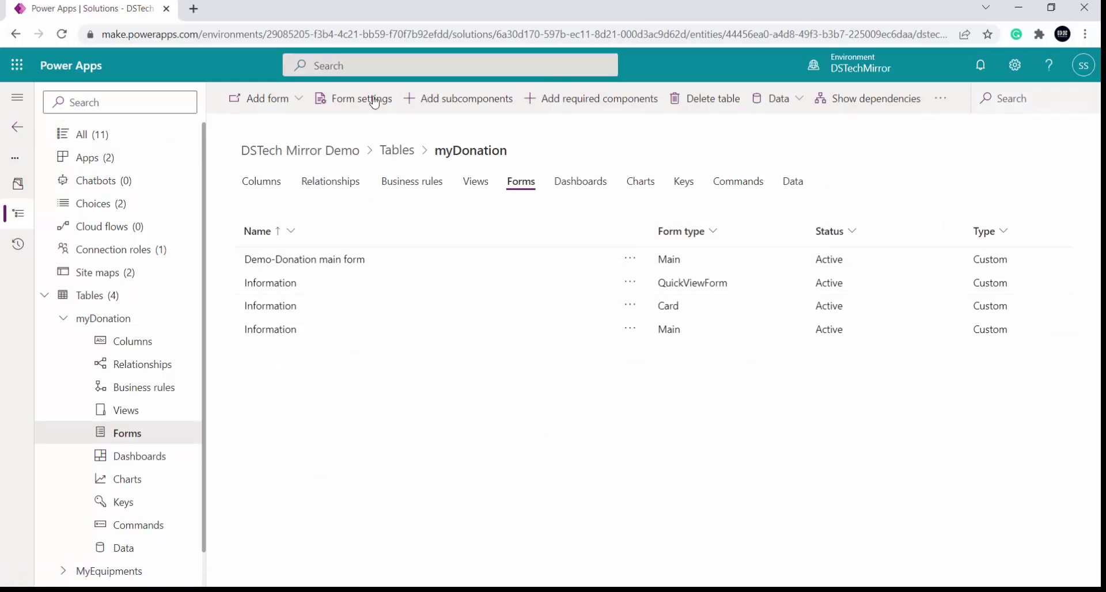
left_click(288, 103)
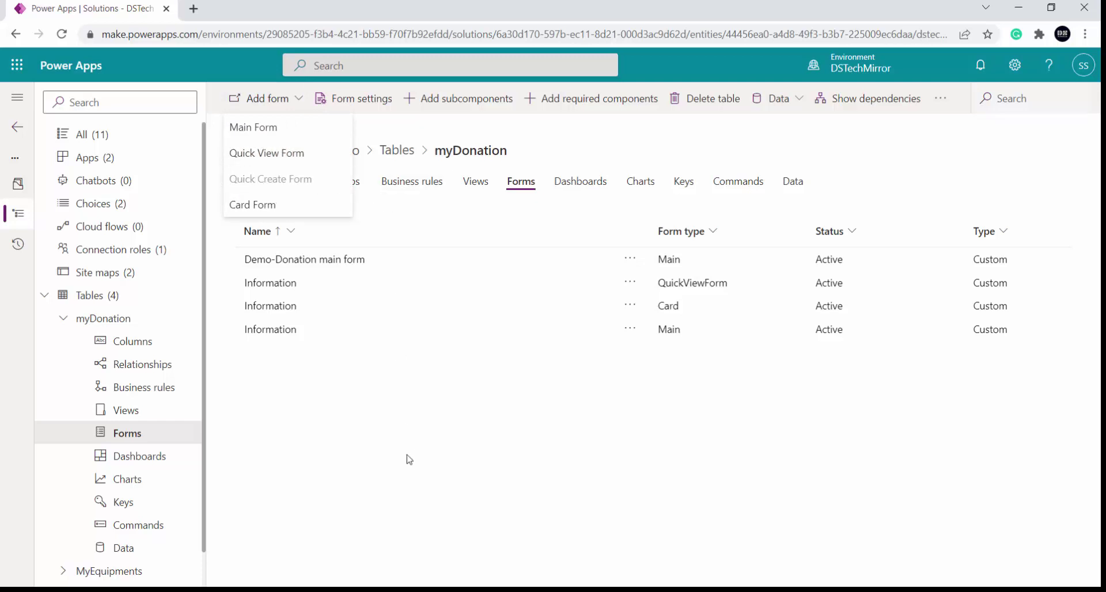
left_click(405, 484)
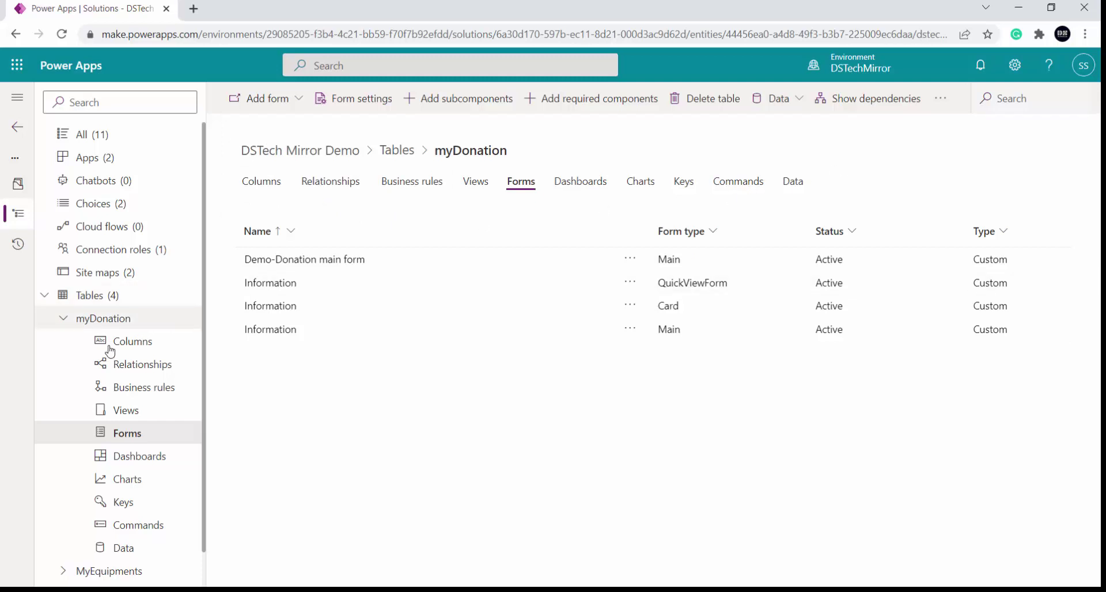
Enable the advanced option "Leverage quick-create form if available" in the myDonation table's settings and save the table
left_click(941, 103)
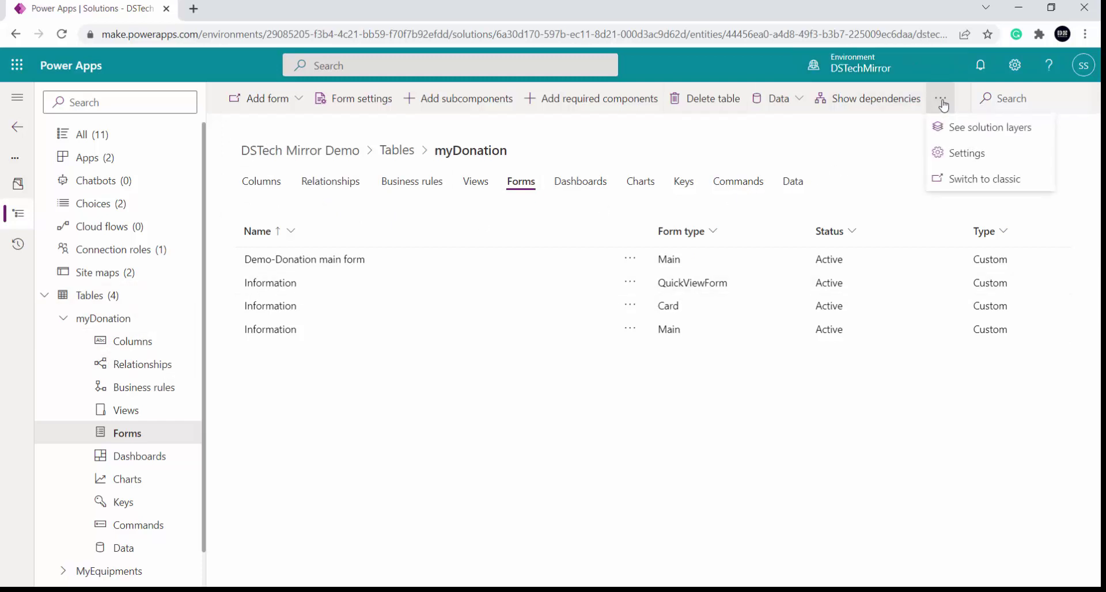
left_click(994, 154)
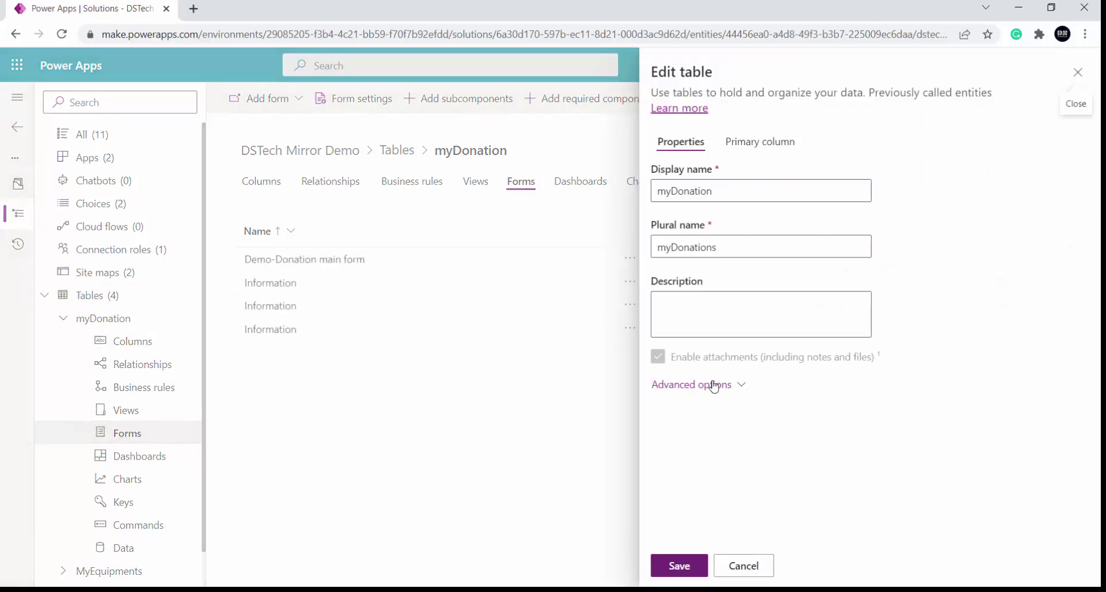
left_click(715, 387)
scroll(864, 395, "down", 8)
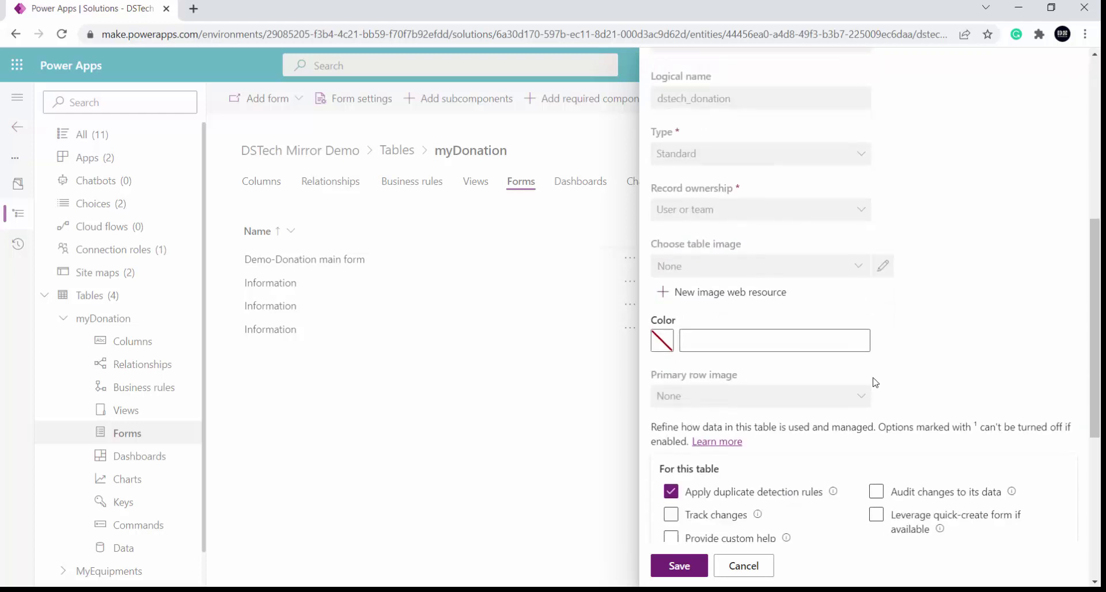
scroll(989, 351, "down", 3)
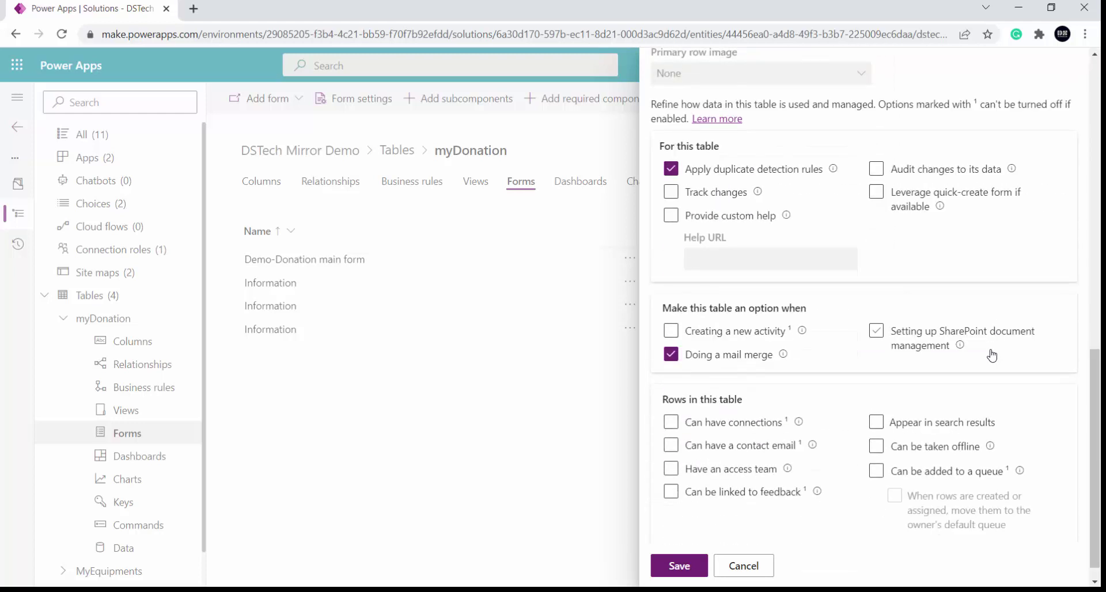
left_click(953, 203)
left_click(876, 196)
left_click(683, 569)
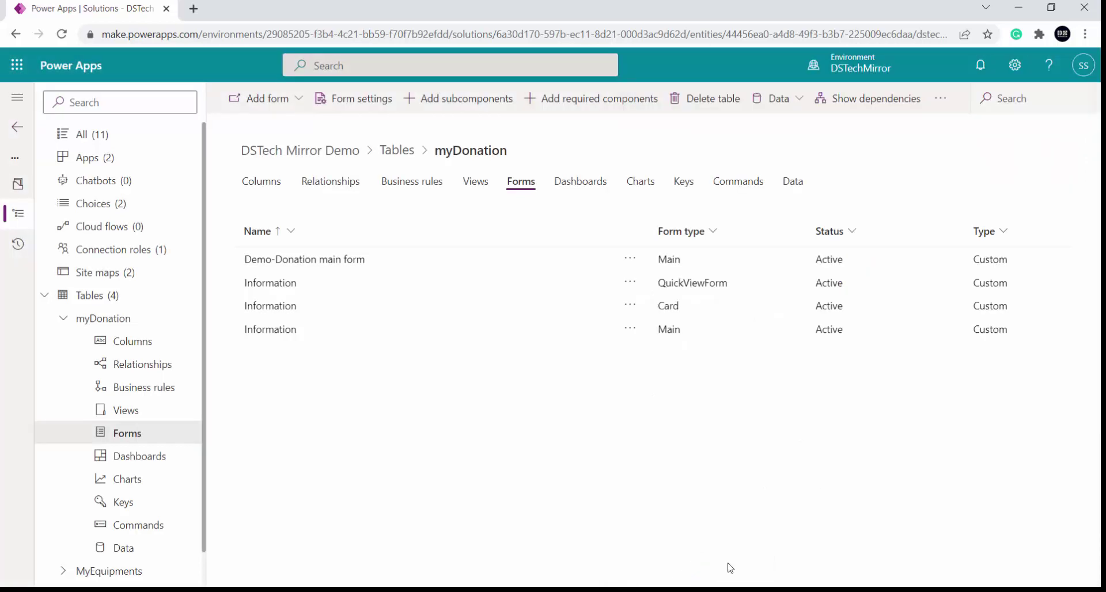
Reload the myDonation forms page and add a Quick Create Form to the table
left_click(529, 32)
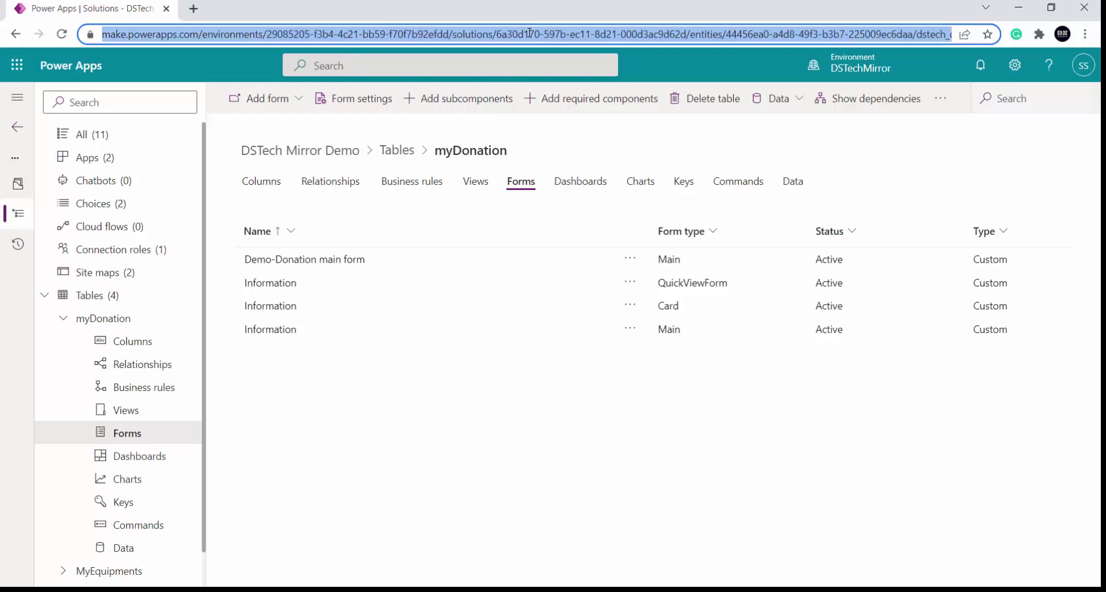
key("Return")
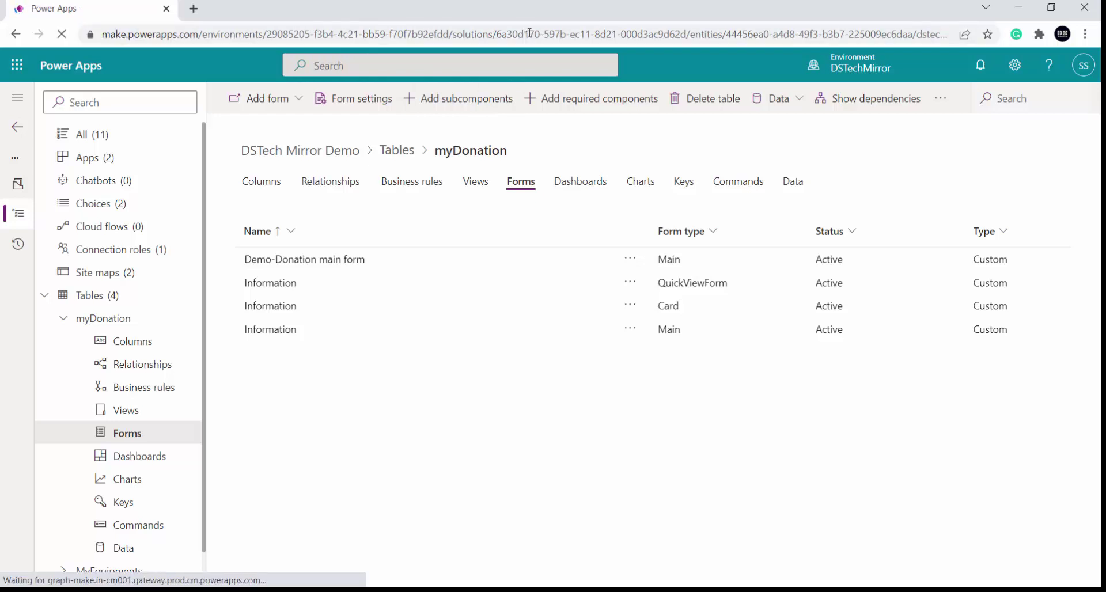
left_click(290, 99)
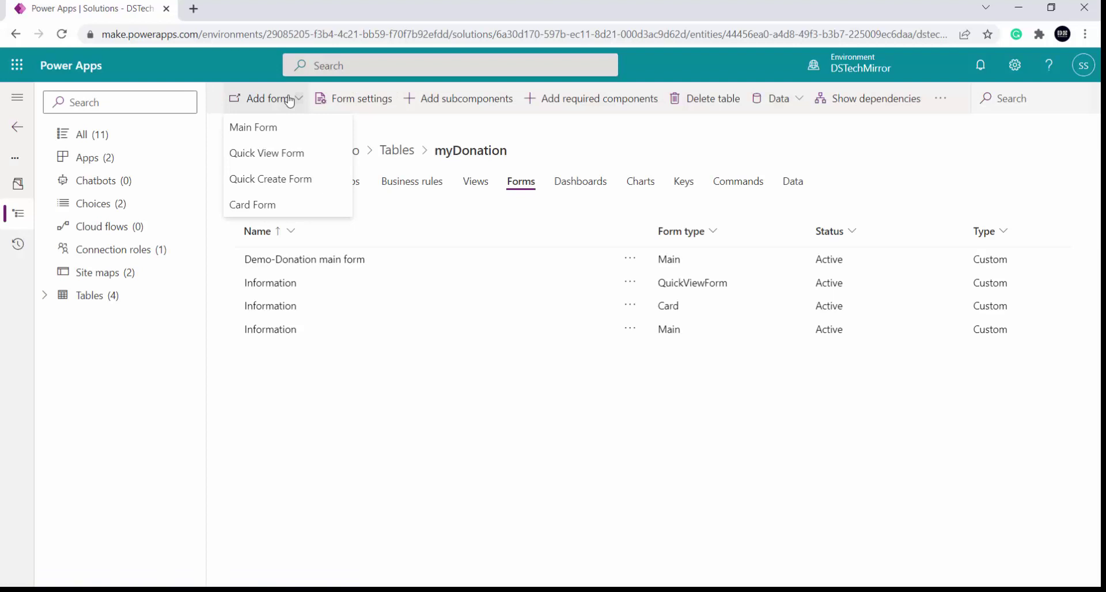
left_click(296, 183)
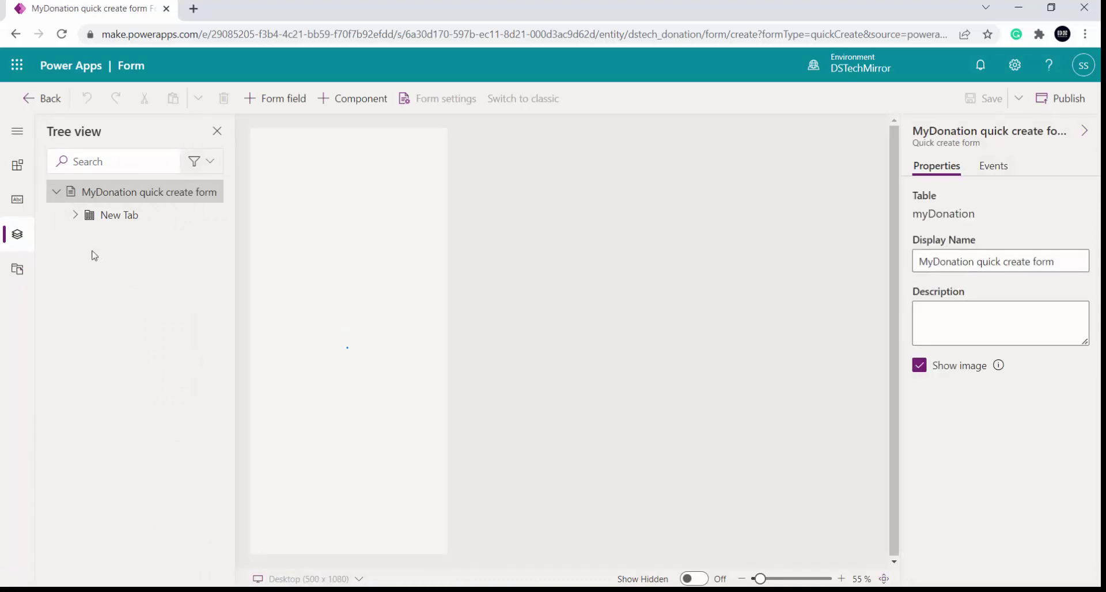
Examine the three sections of the quick create form's tab and the components that can be added to them
left_click_drag(761, 581, 769, 580)
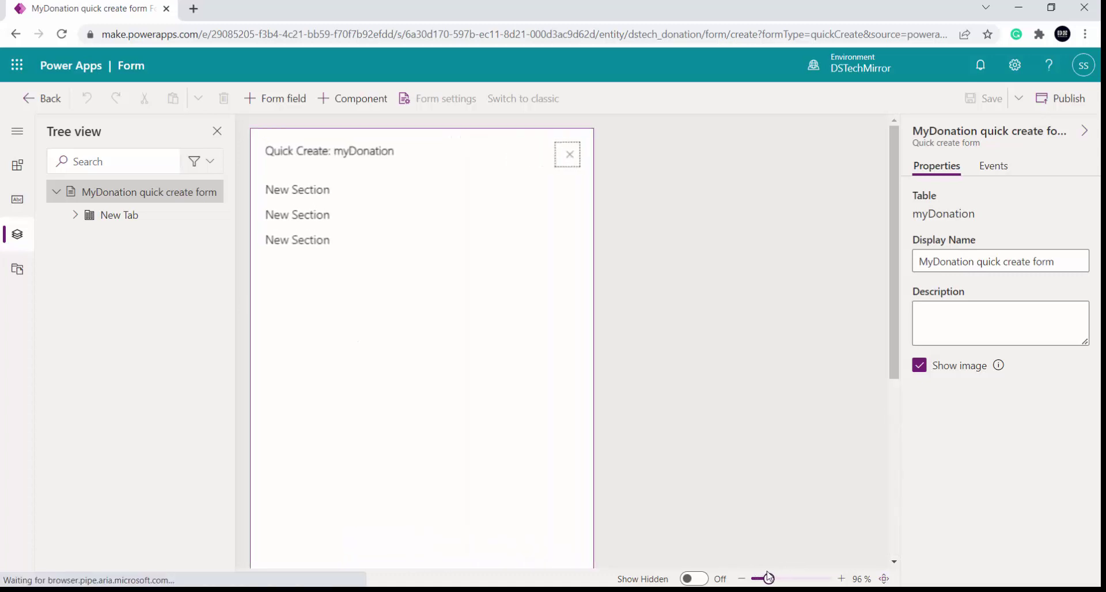
left_click(75, 215)
left_click(178, 247)
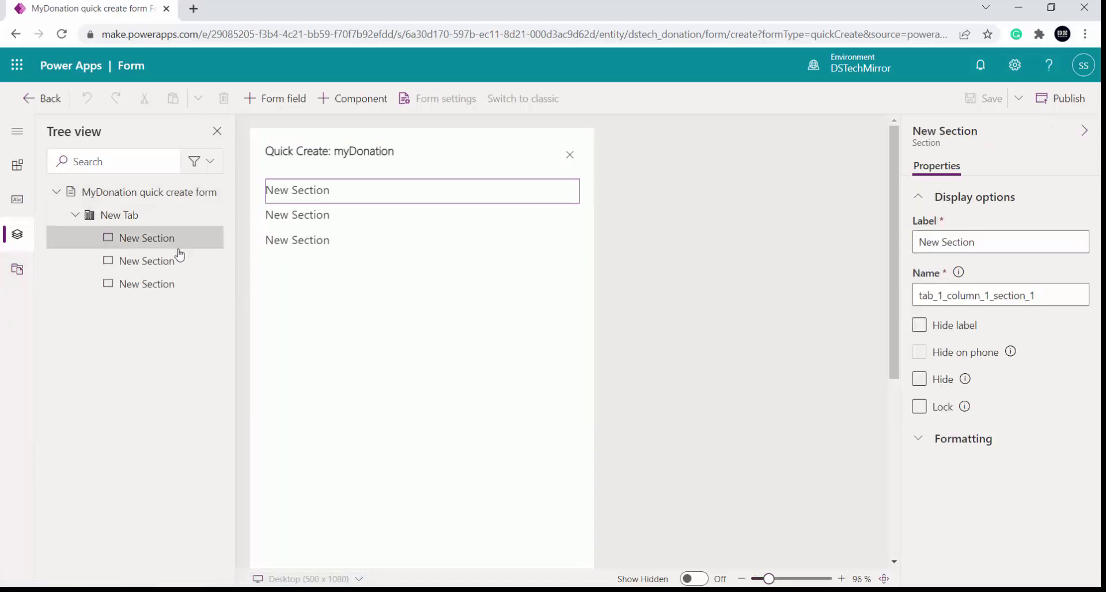
left_click(173, 265)
left_click(176, 289)
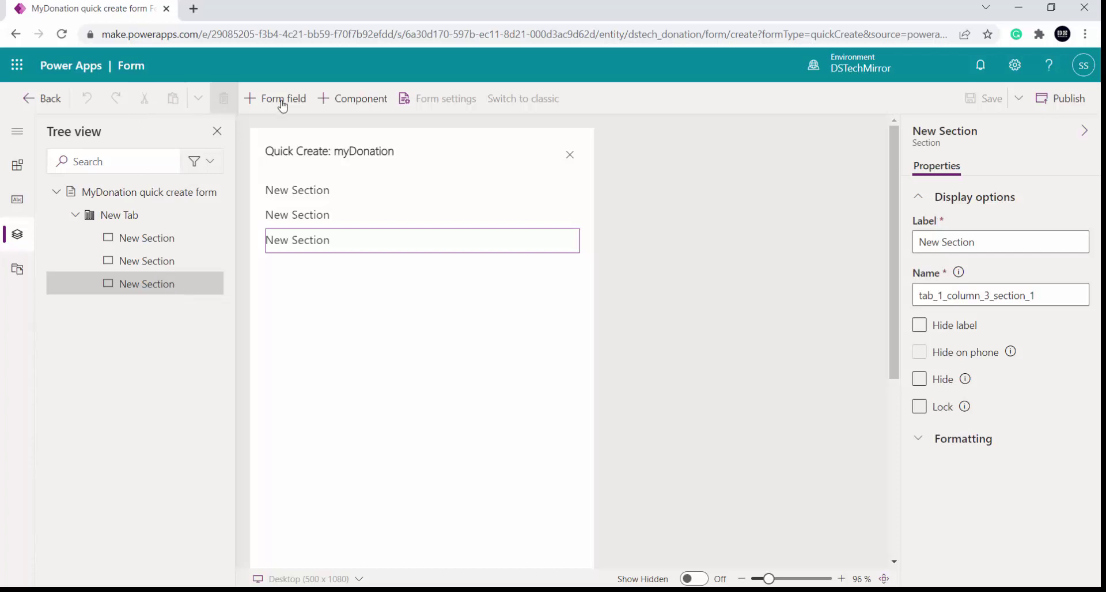
left_click(334, 102)
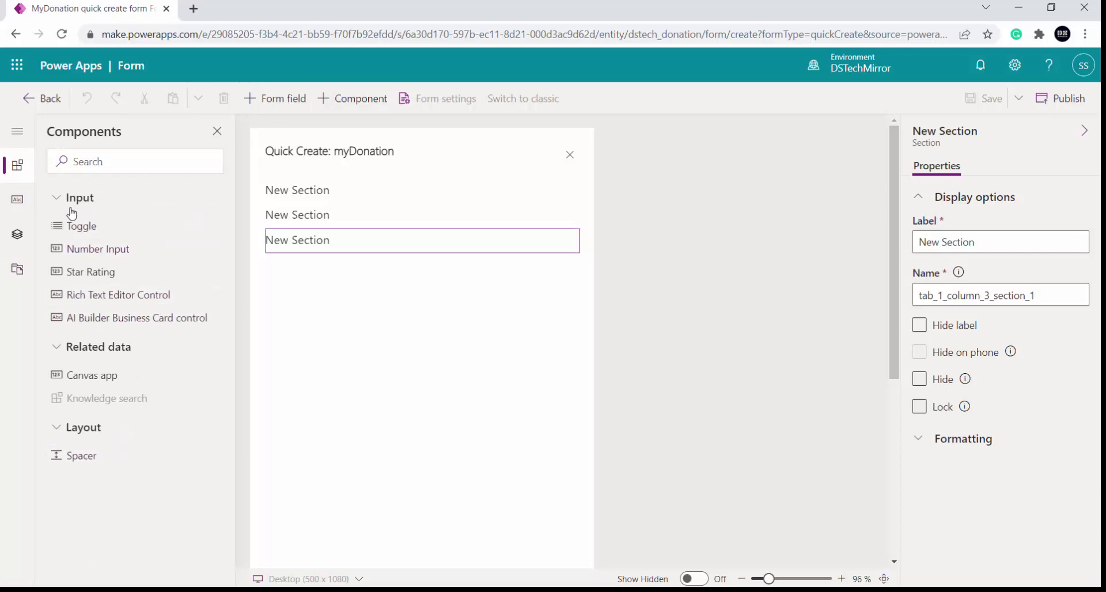
mouse_move(144, 222)
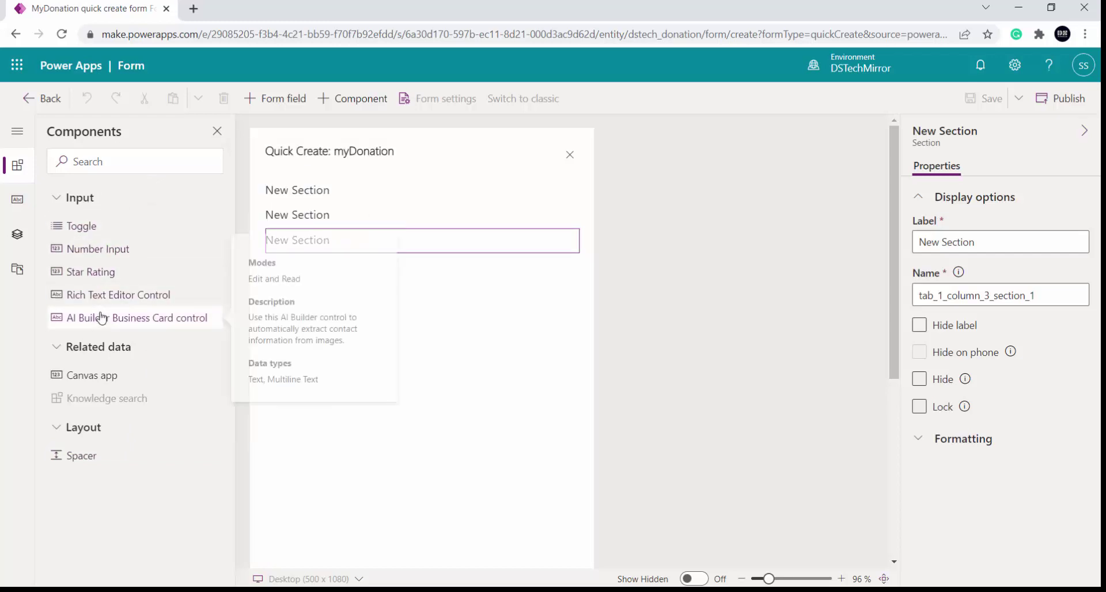
mouse_move(113, 397)
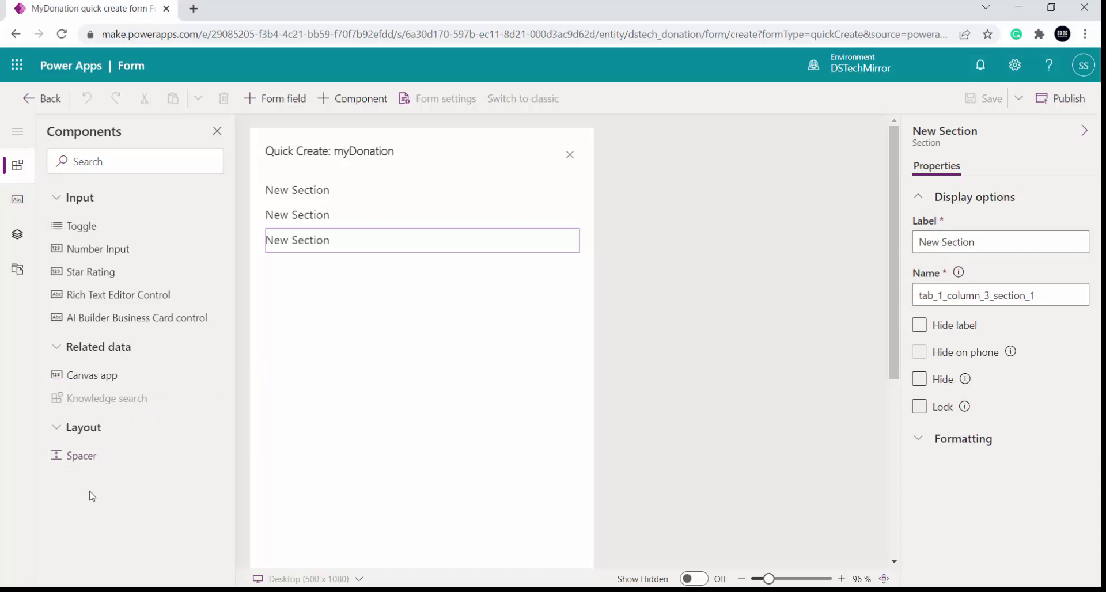
key("Escape")
Review the table columns and components available for the form's tab, along with its third and second sections
left_click(17, 235)
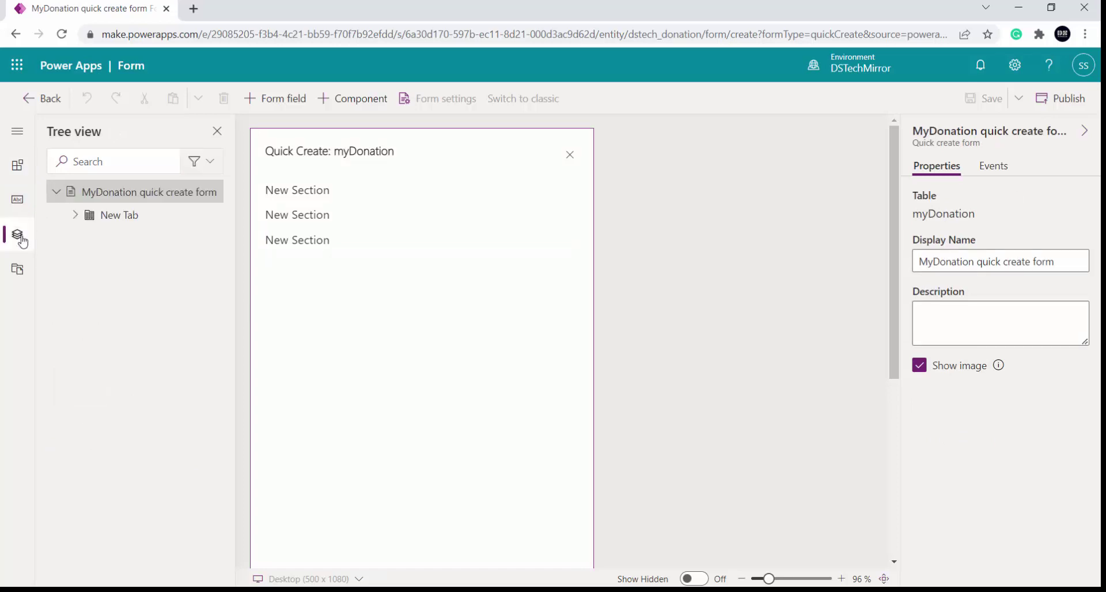
left_click(158, 215)
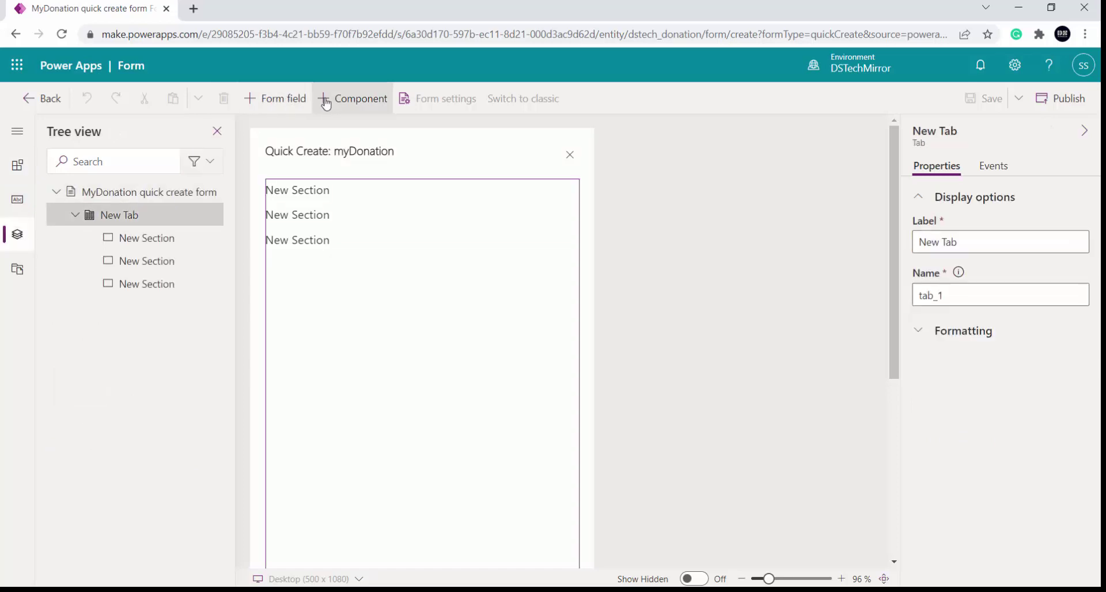
left_click(266, 101)
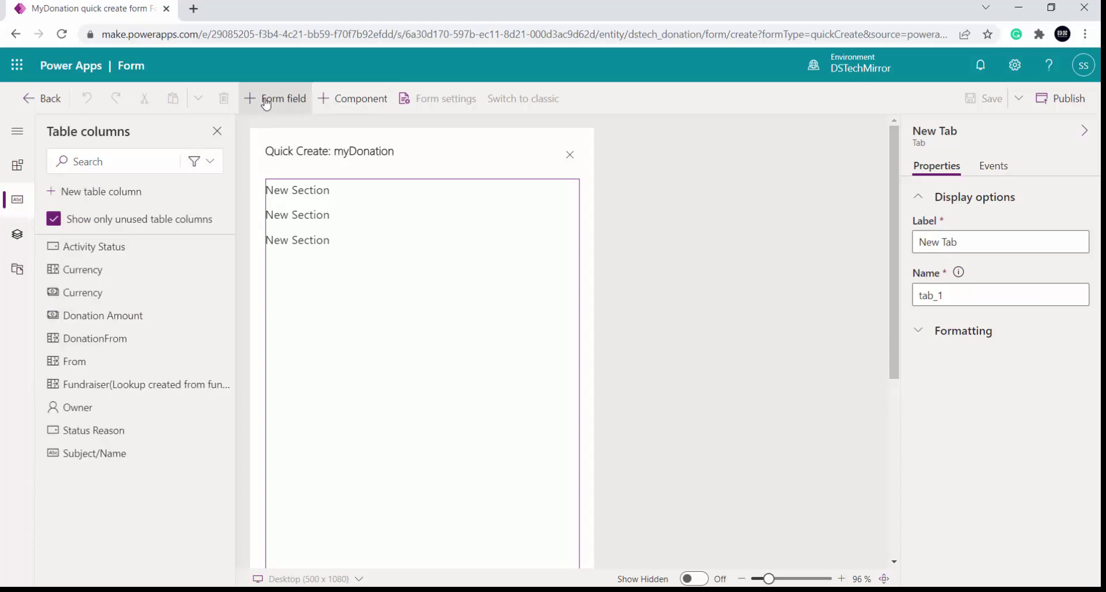
left_click(358, 99)
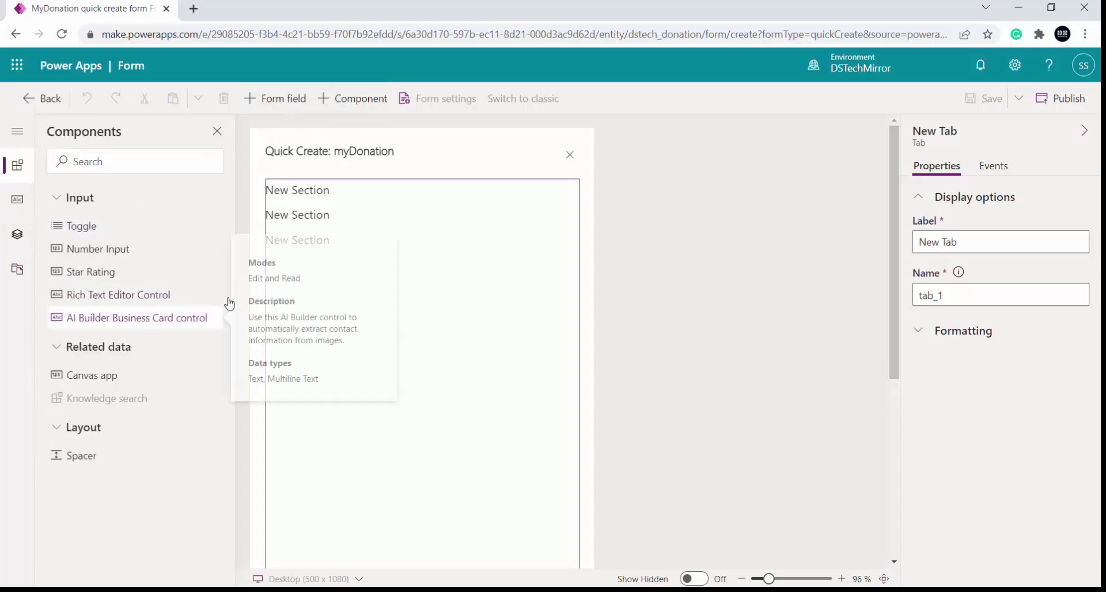
left_click(668, 289)
left_click(18, 234)
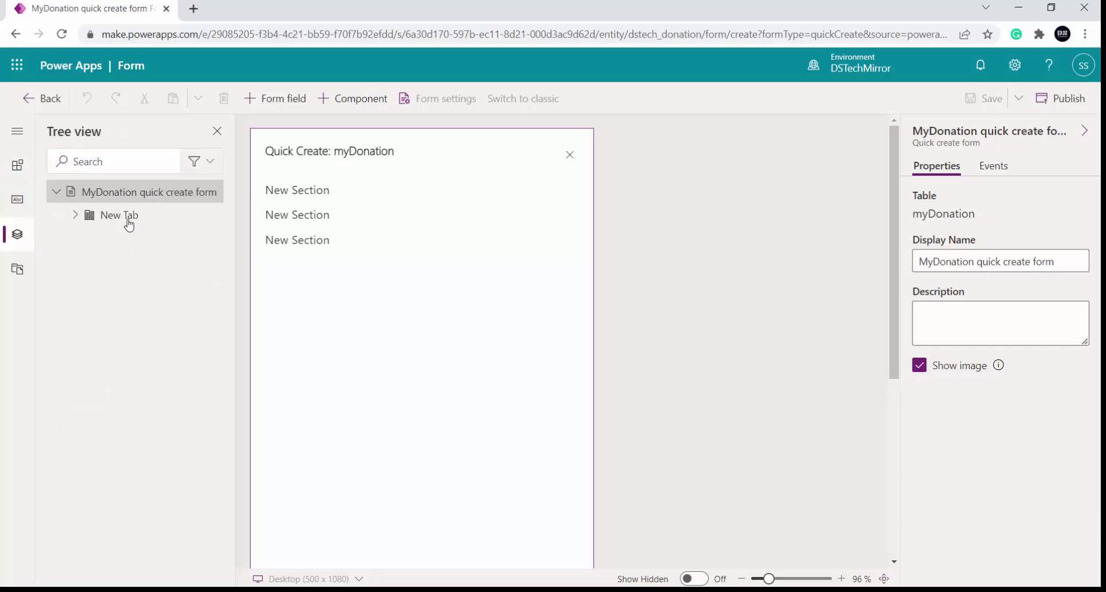
left_click(75, 214)
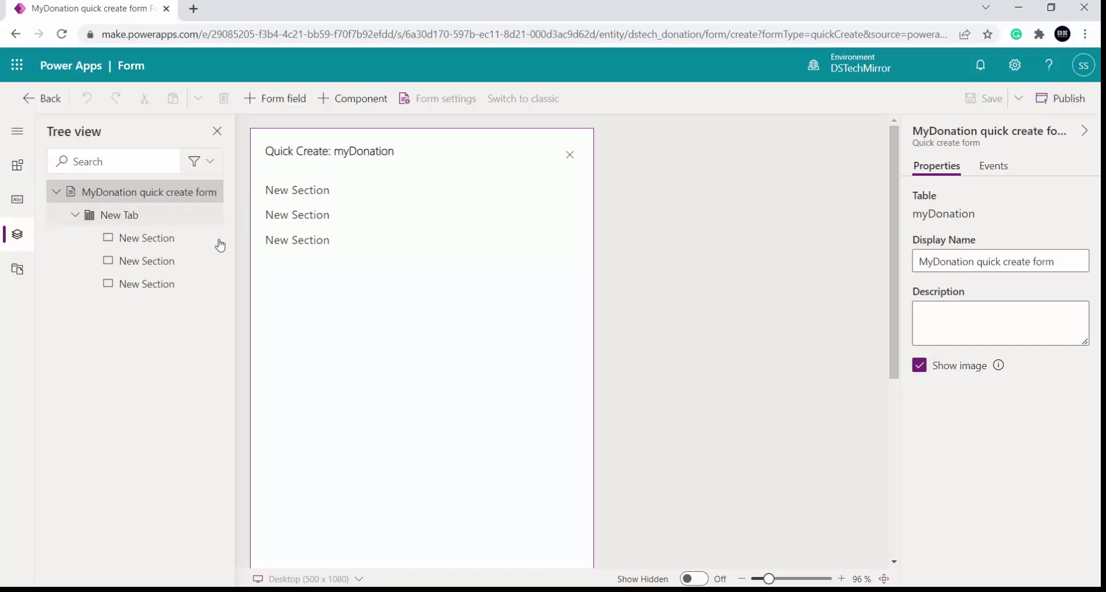
left_click(188, 295)
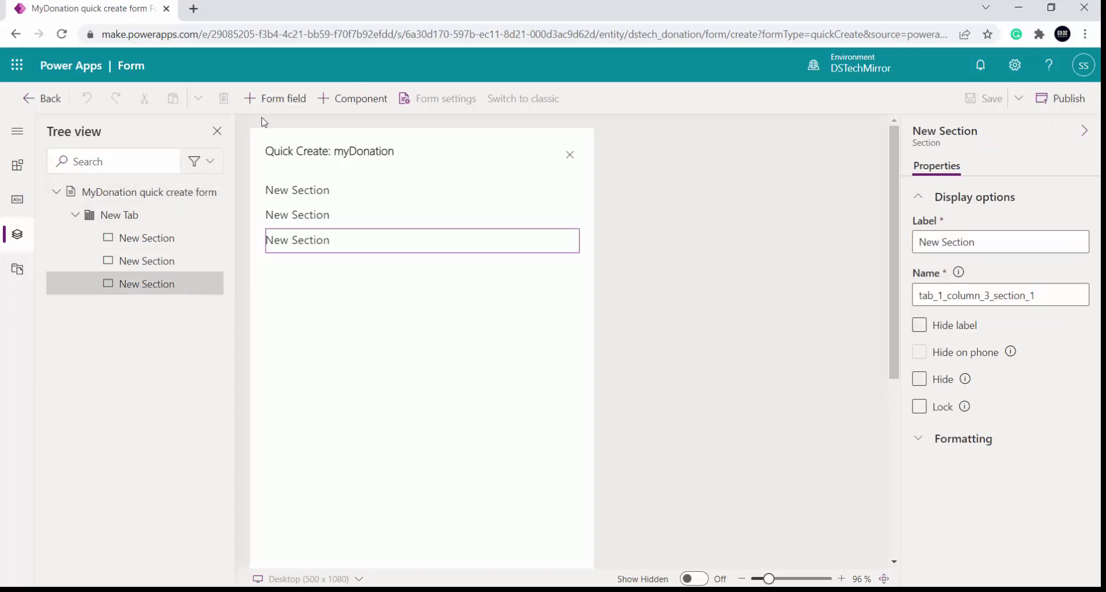
left_click(154, 261)
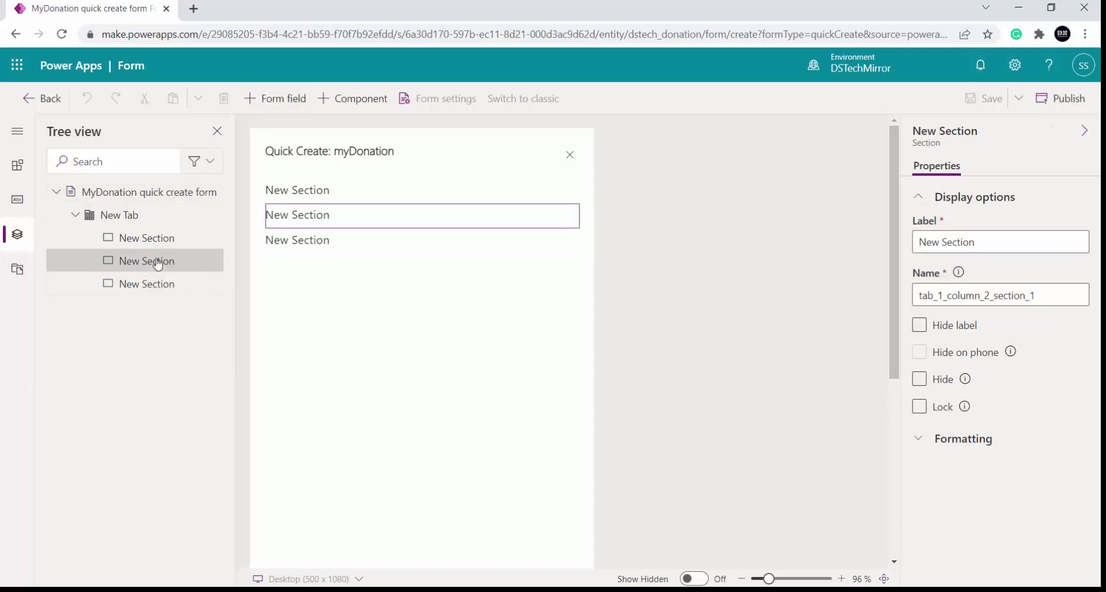
Add the Donation Amount, Fundraiser lookup and Subject/Name columns to the first section, and move Subject/Name above the other fields
left_click(153, 244)
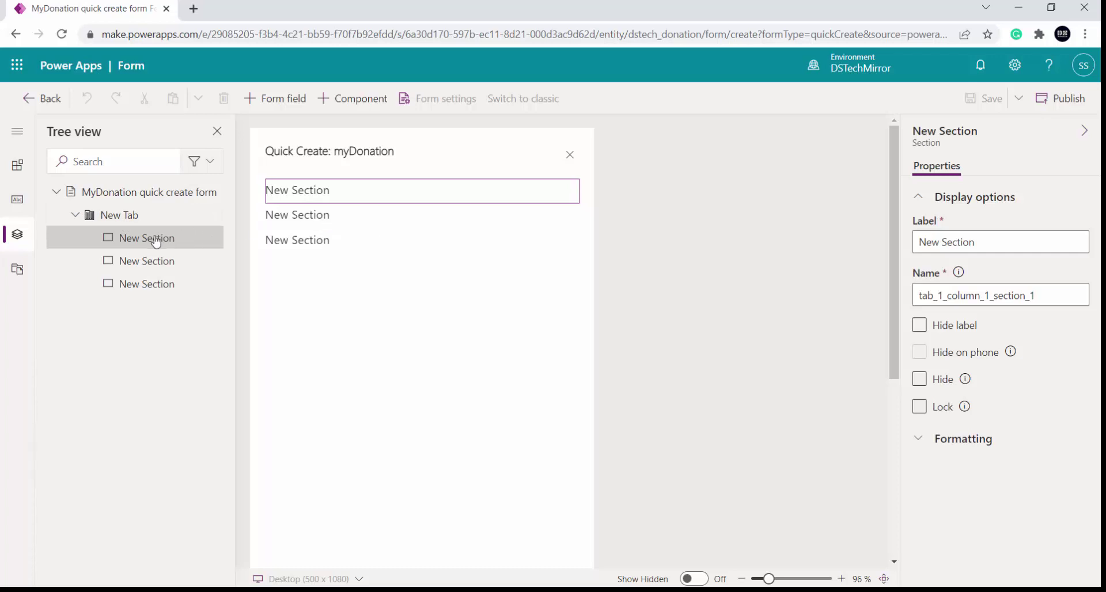
left_click(266, 101)
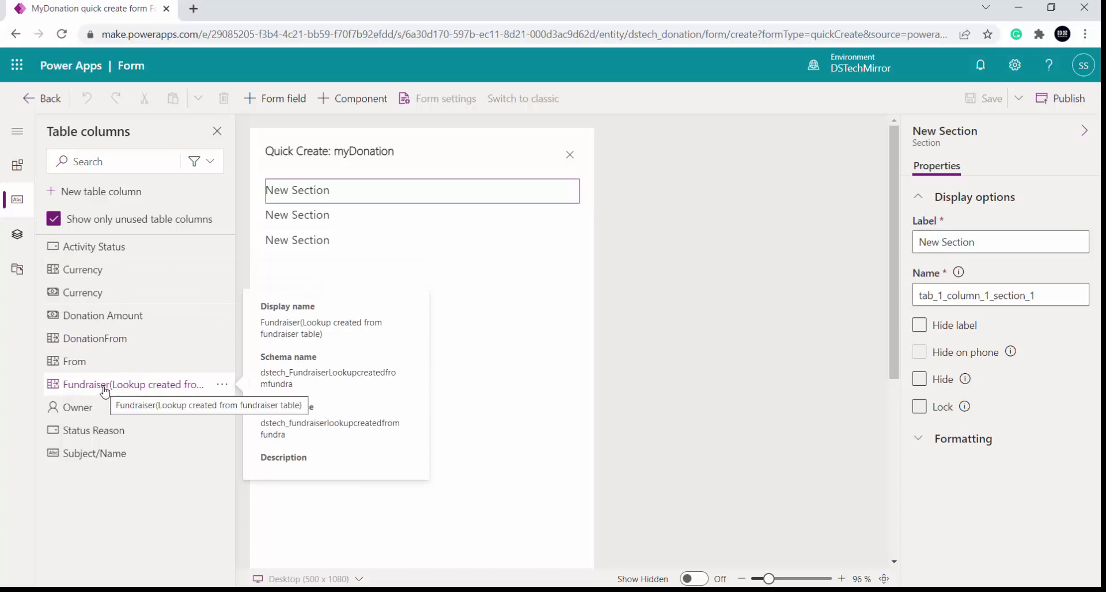
left_click(145, 316)
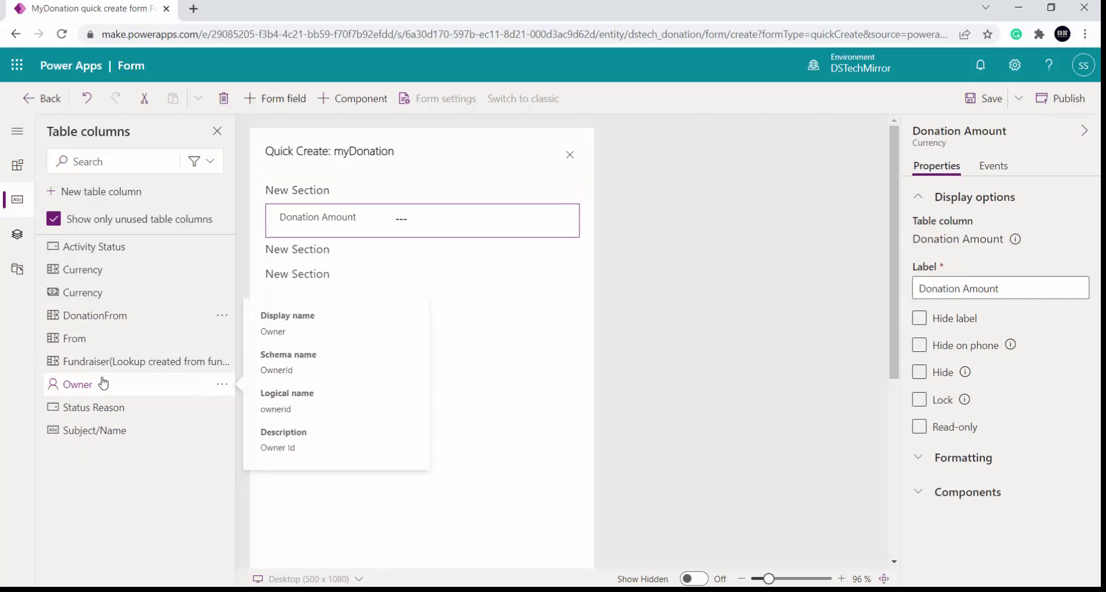
left_click(131, 361)
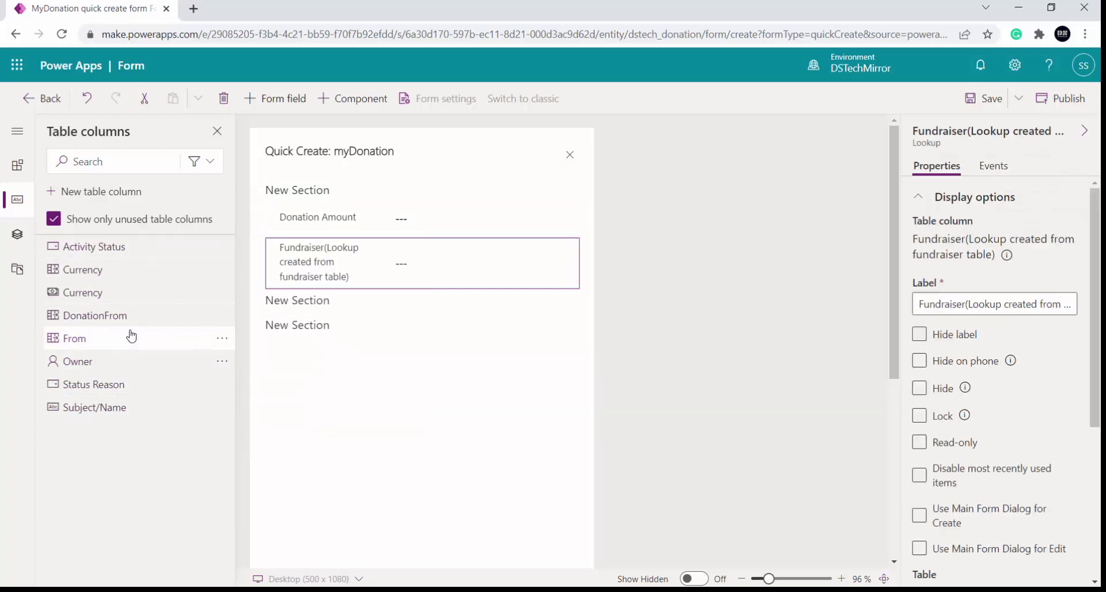
left_click(138, 407)
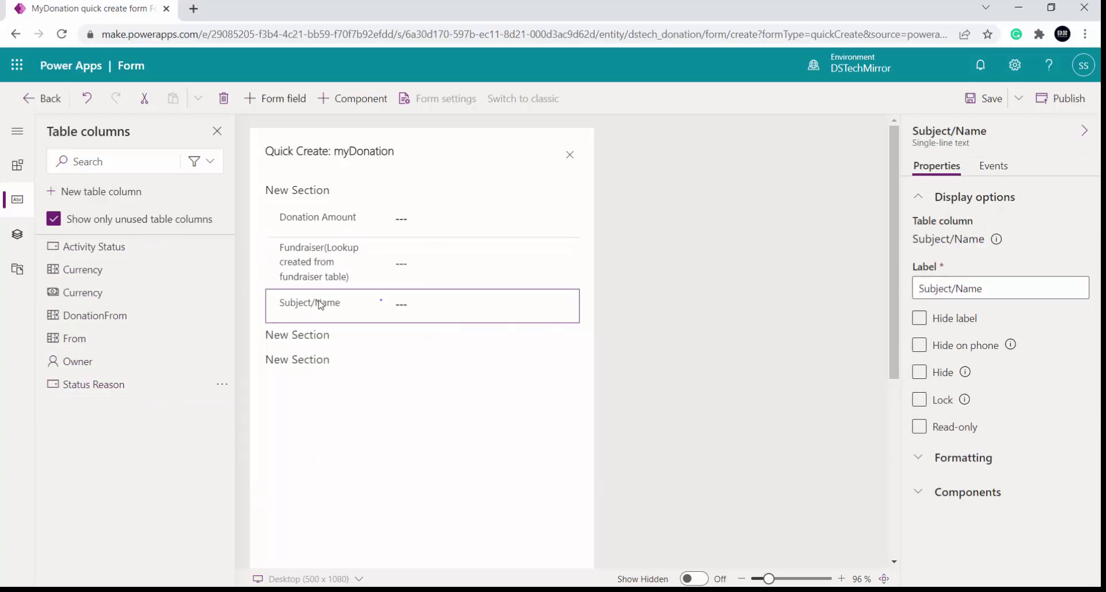
mouse_move(315, 299)
left_mouse_down()
mouse_move(321, 215)
mouse_move(341, 317)
left_mouse_up()
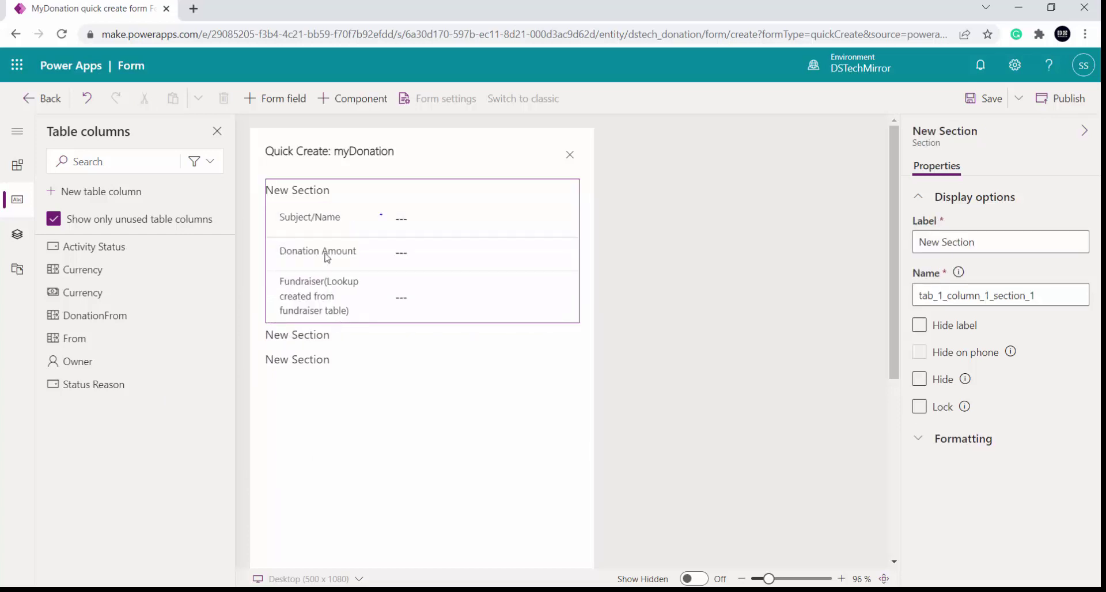
Examine the properties of the Fundraiser lookup, the form's tab, its first two sections and the Subject/Name field, including that field's formatting options
left_click(441, 293)
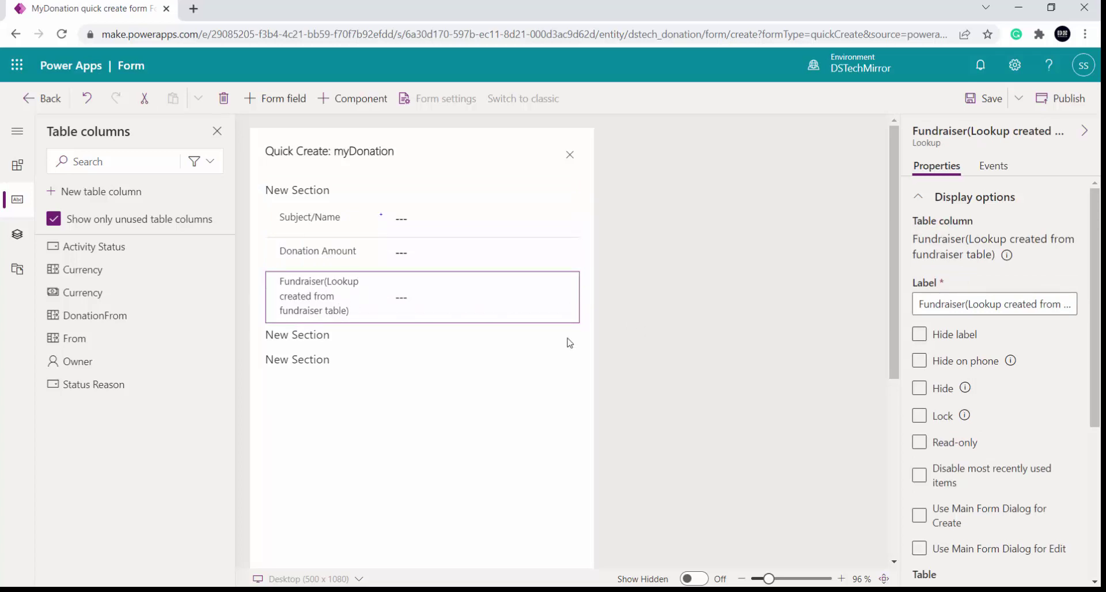
left_click(17, 234)
left_click(118, 216)
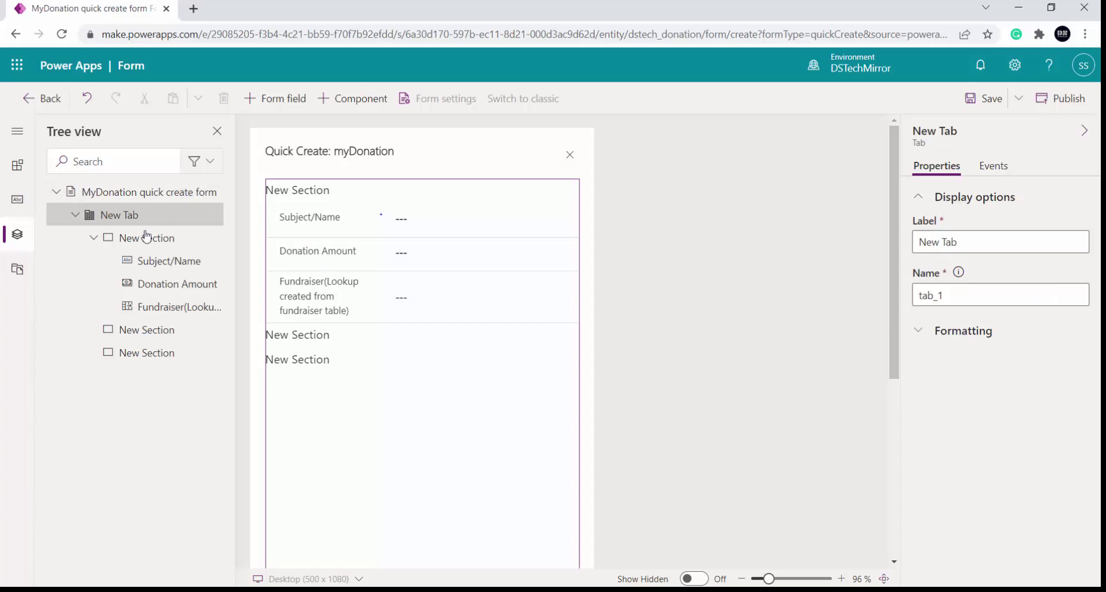
left_click(175, 242)
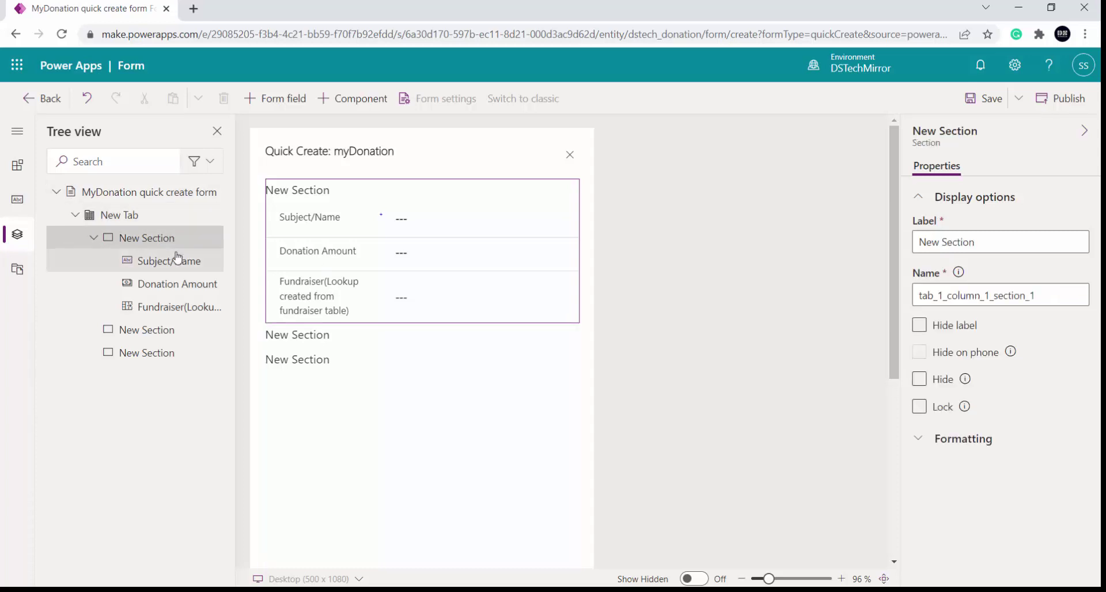
left_click(180, 337)
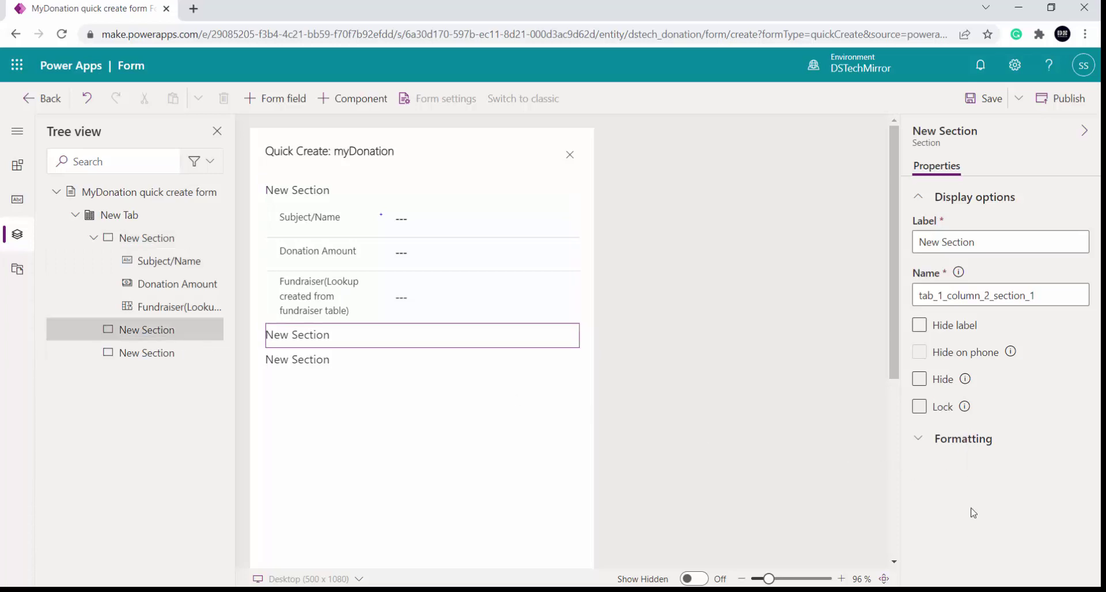
left_click(157, 265)
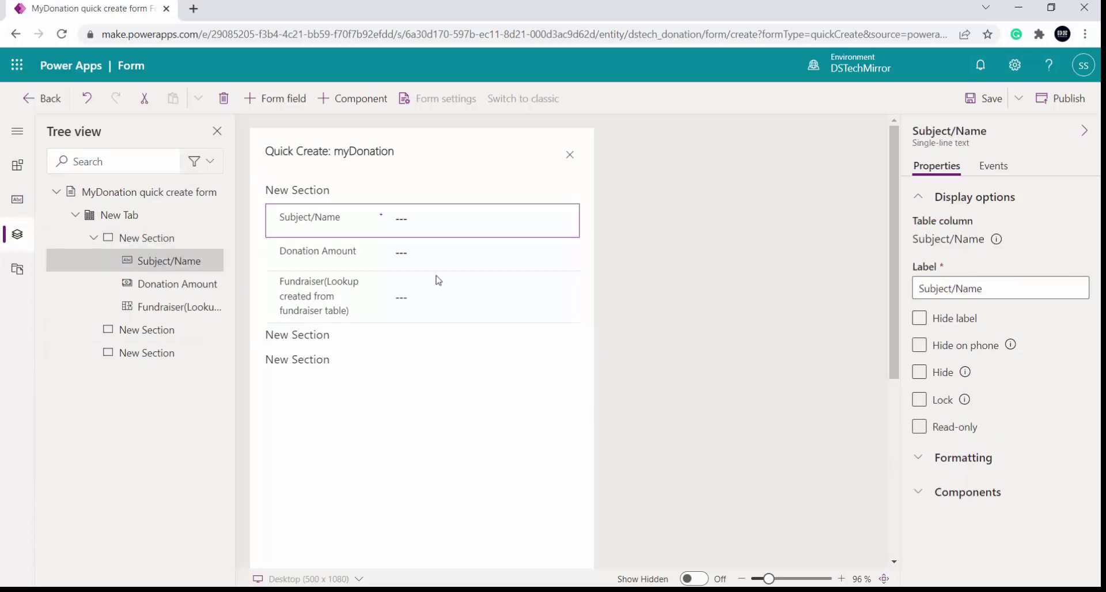
left_click(980, 456)
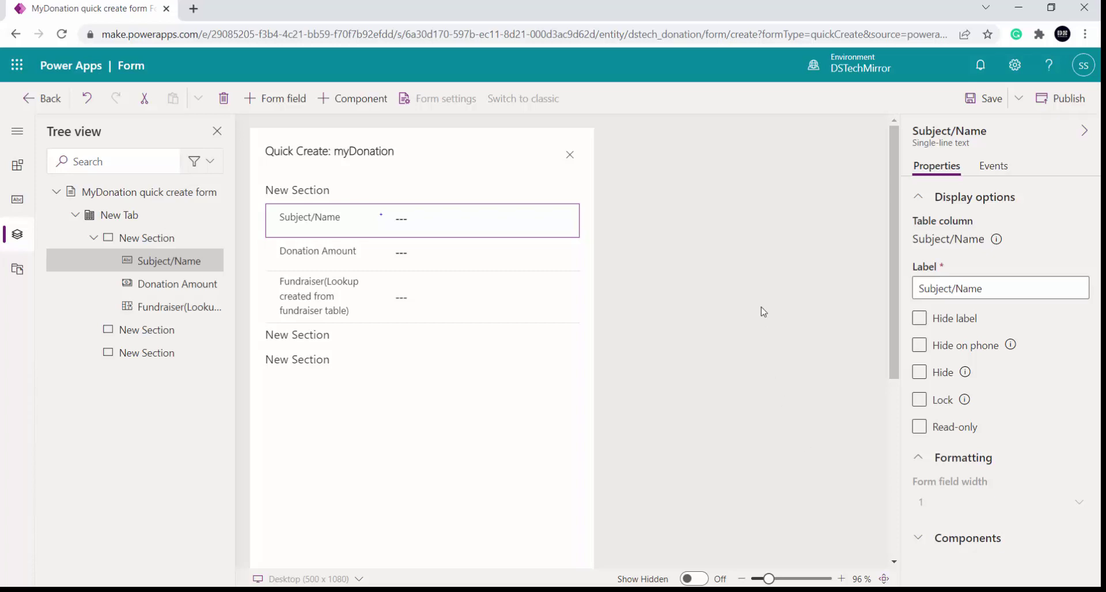
Hide the labels of all three sections in the quick create form
left_click(183, 242)
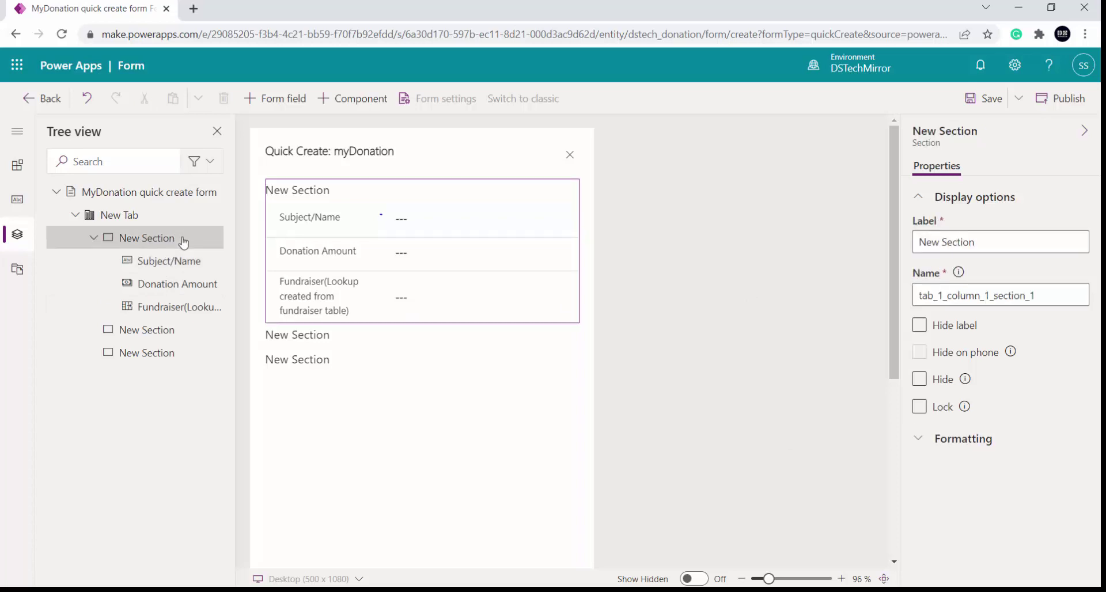
left_click(951, 331)
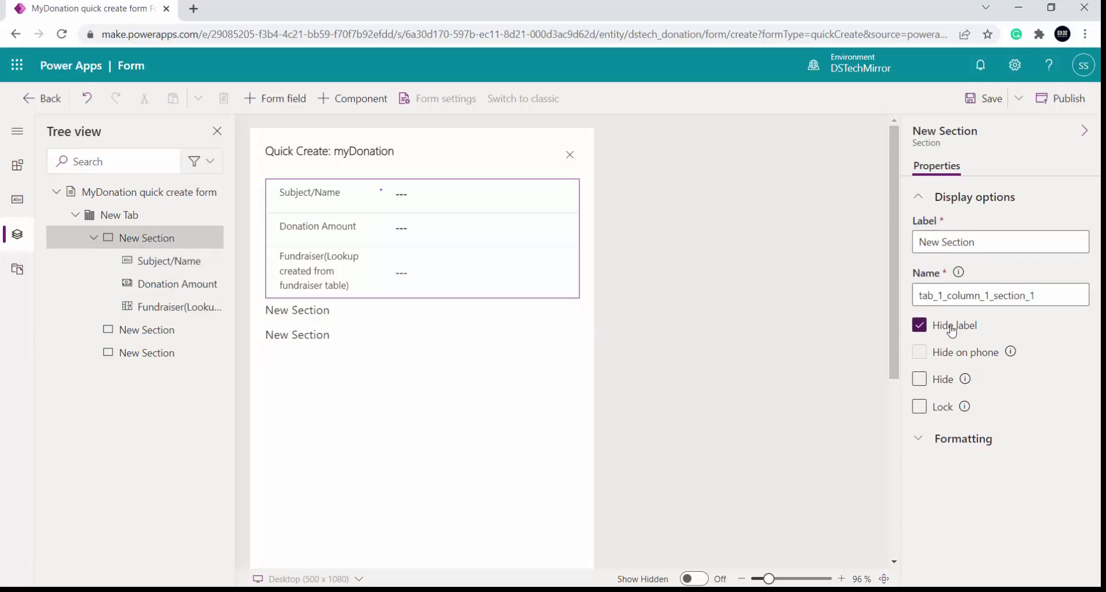
left_click(153, 330)
left_click(954, 334)
left_click(173, 354)
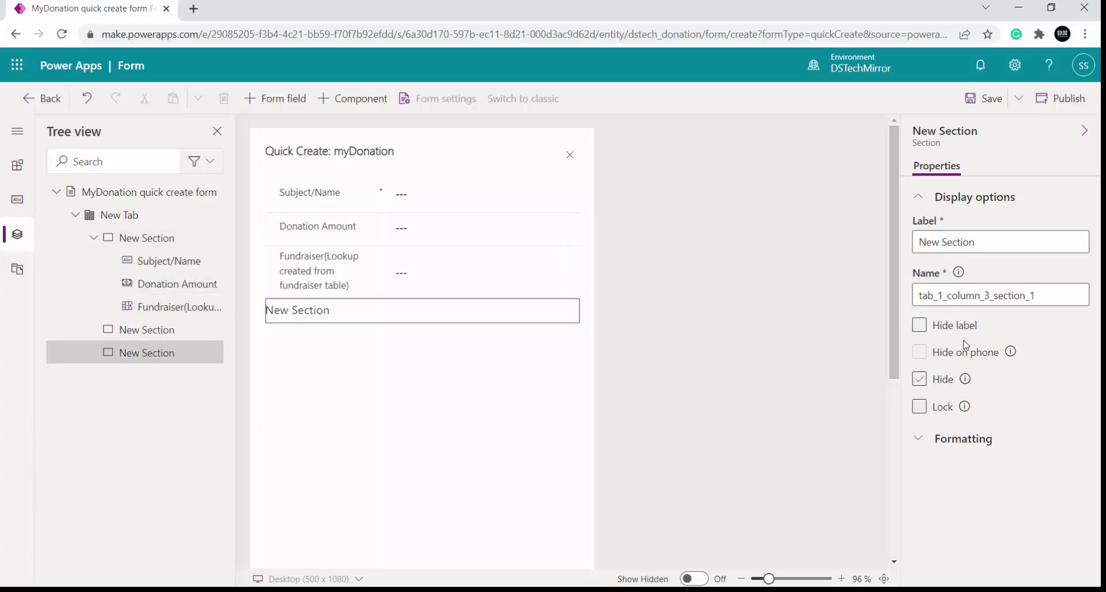
left_click(943, 326)
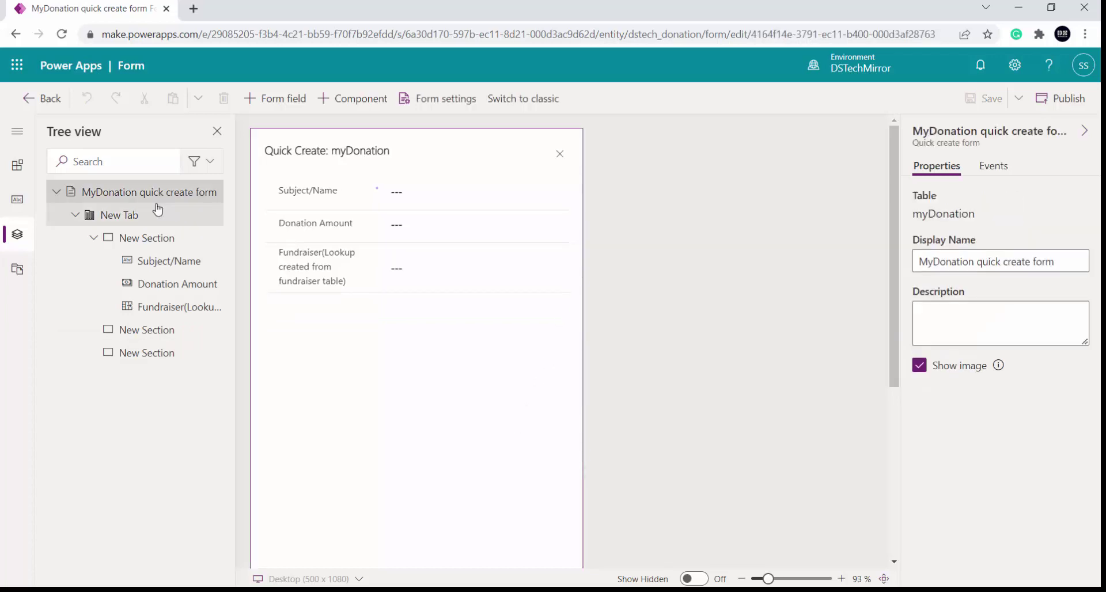
Set the form's display name to "Demo-MyDonation Quick Create Form" and save the form
left_click(1071, 262)
left_click(917, 263)
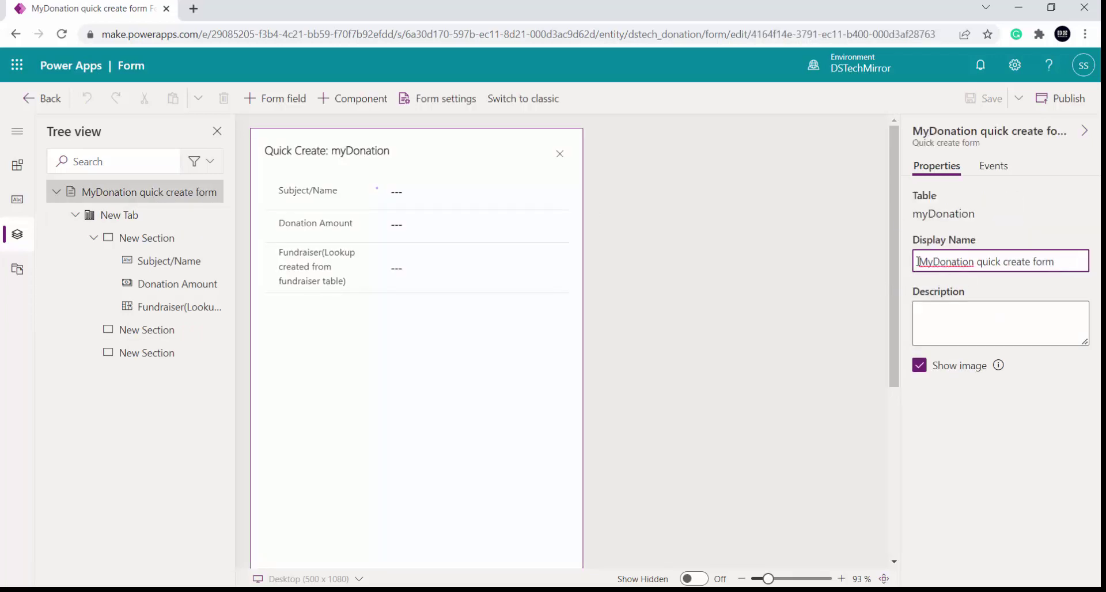
type("Demo")
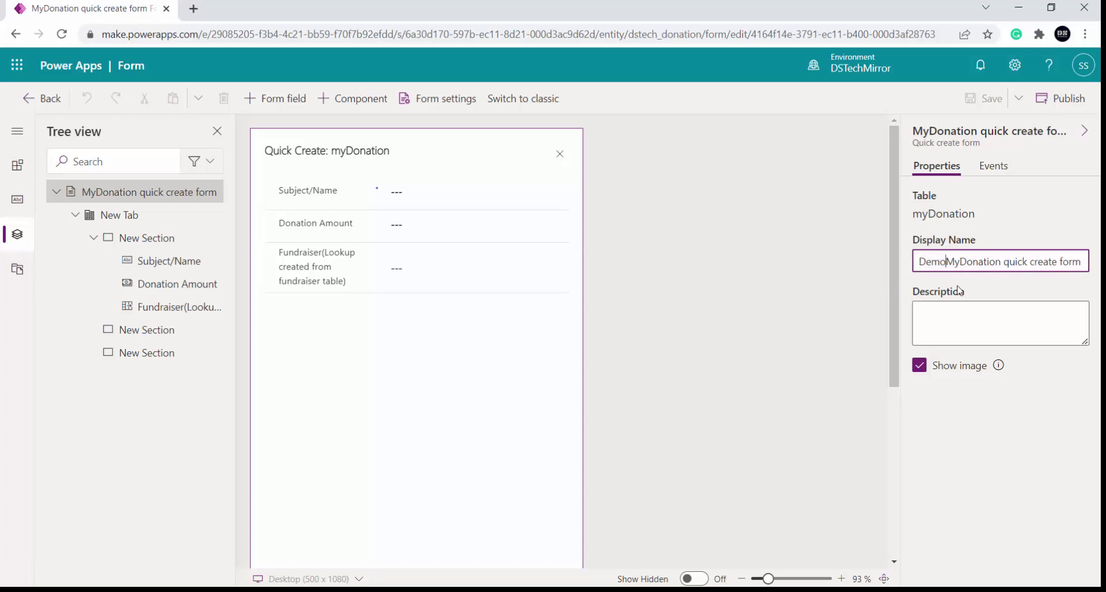
type("-")
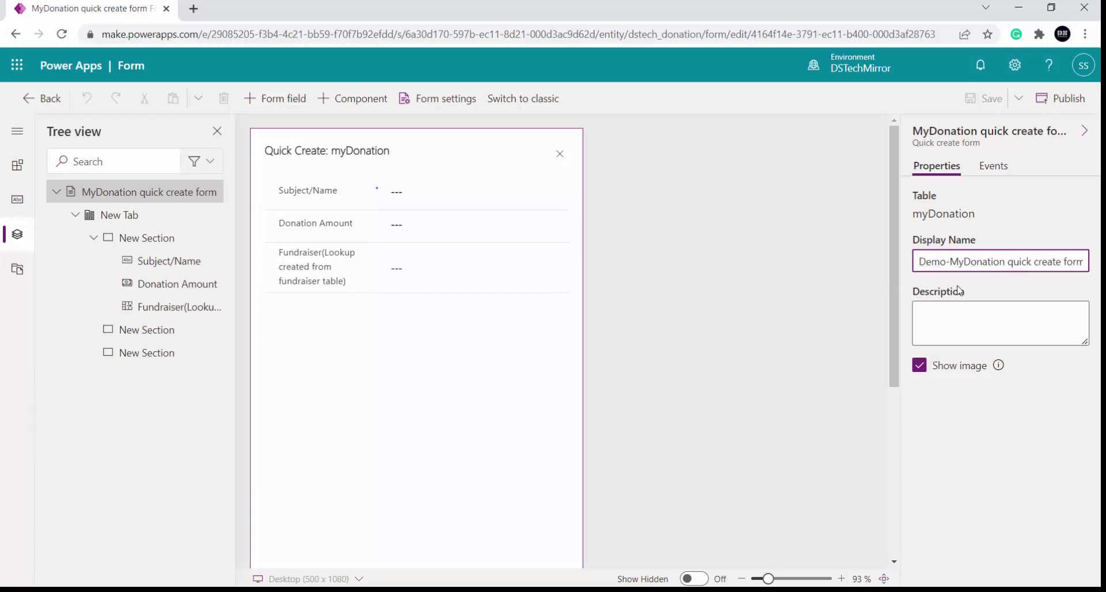
left_click_drag(1006, 262, 1084, 265)
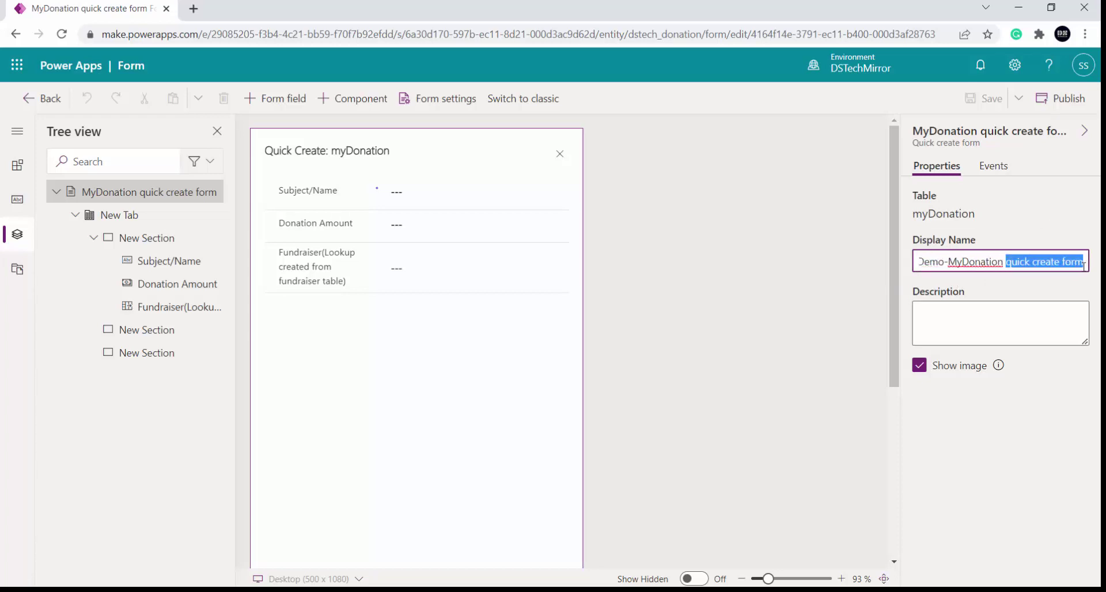
key("BackSpace")
type("Quick Cr")
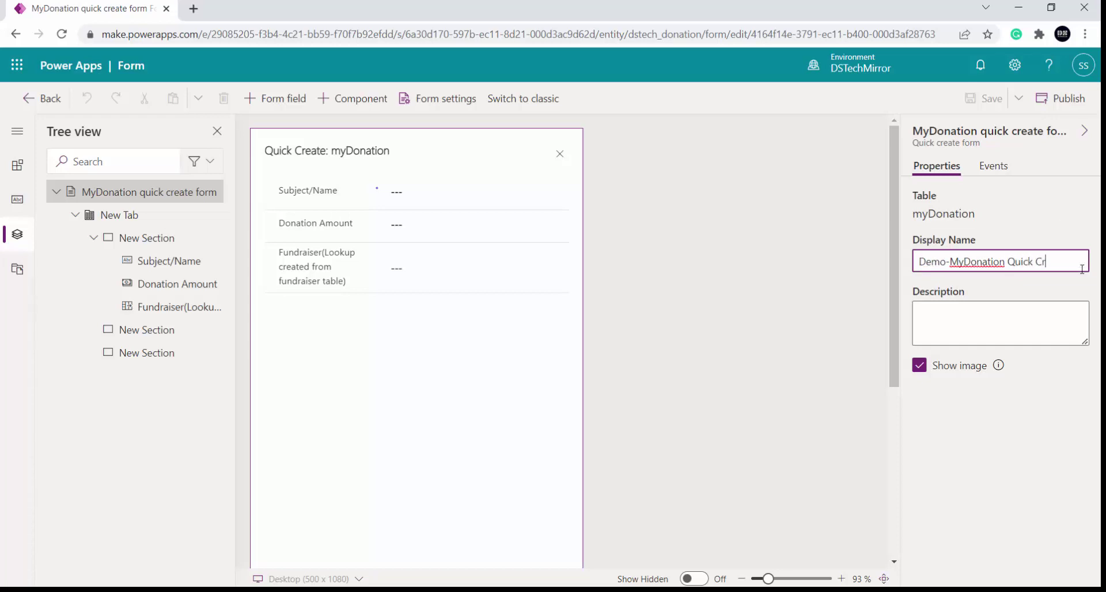
type("eate Form")
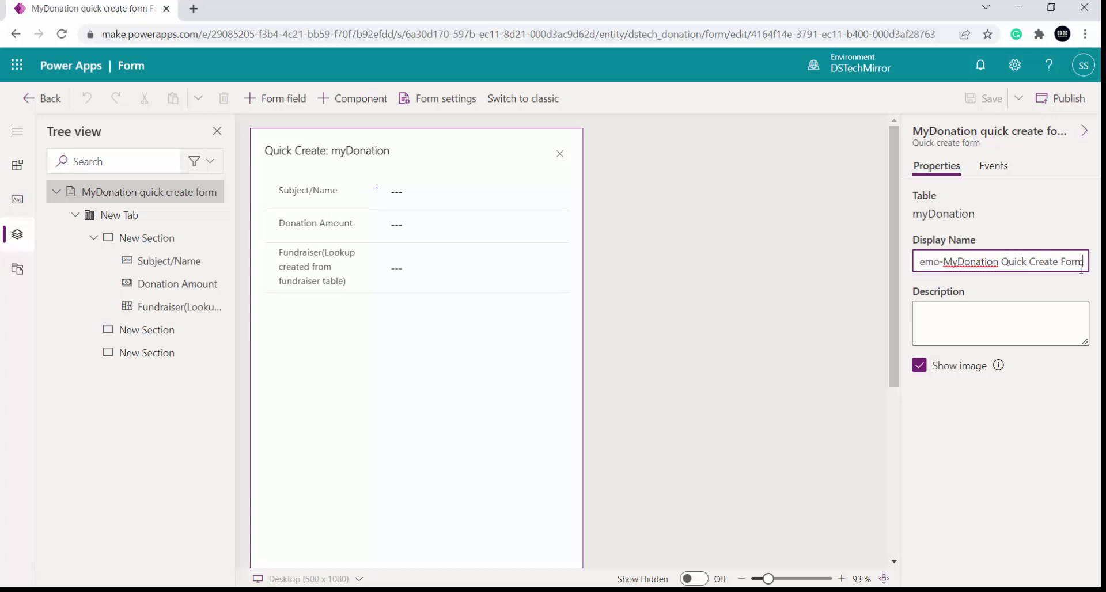
left_click(1007, 482)
left_click(998, 103)
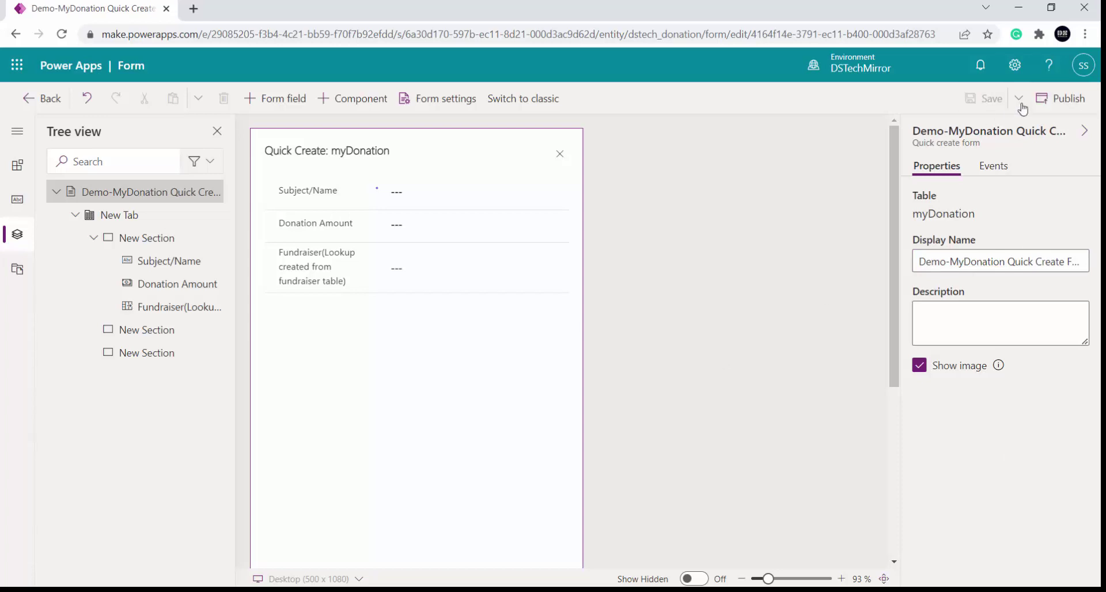
Return to the myDonation table's forms list and check the entries for the quick create form and the main form
left_click(40, 96)
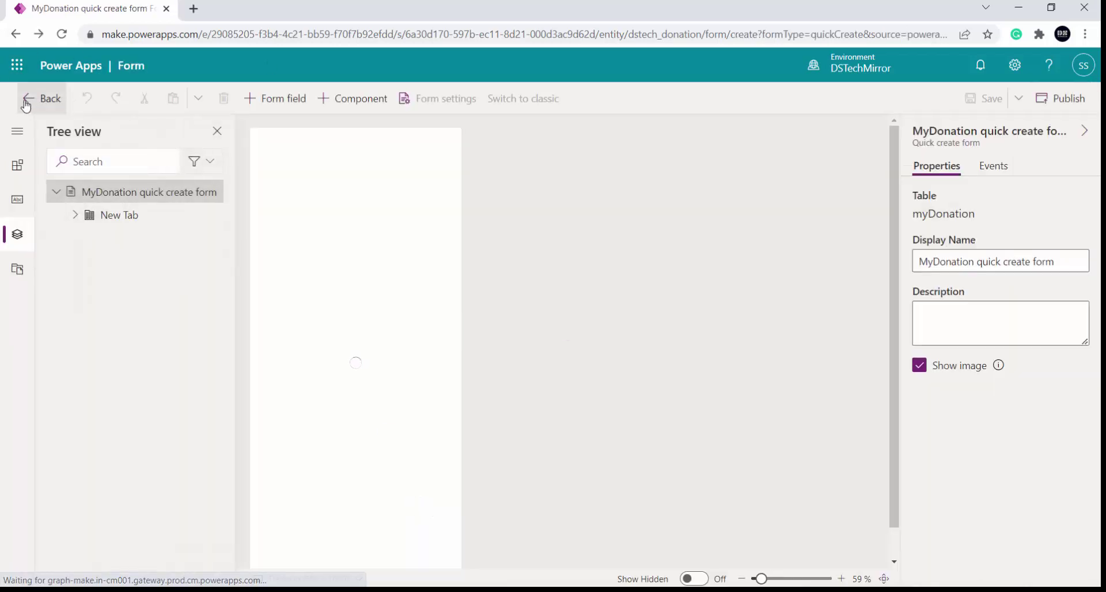
left_click(26, 104)
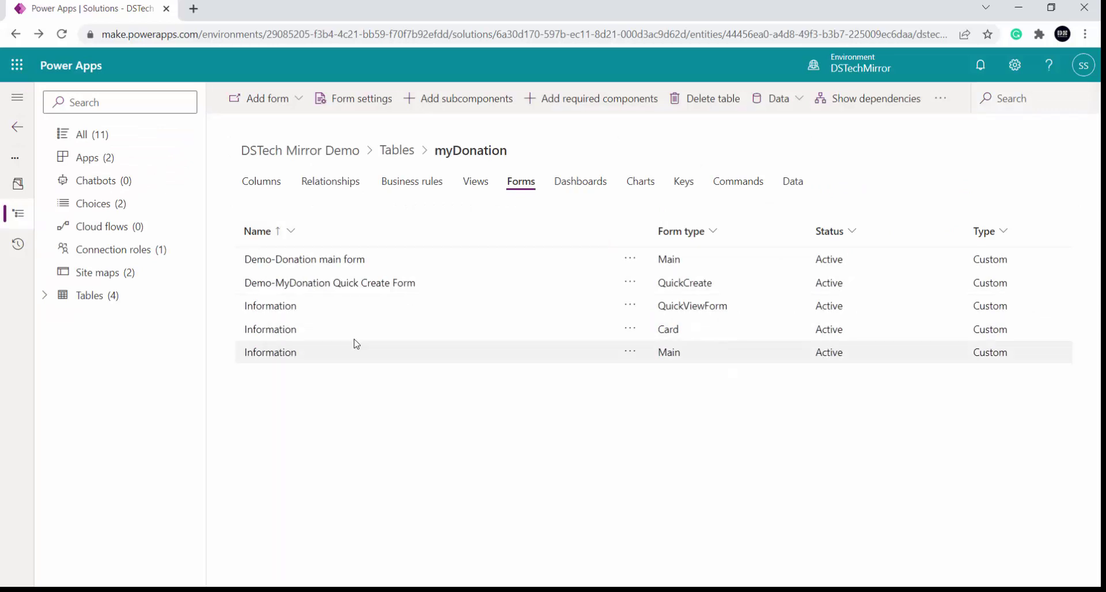
left_click(447, 282)
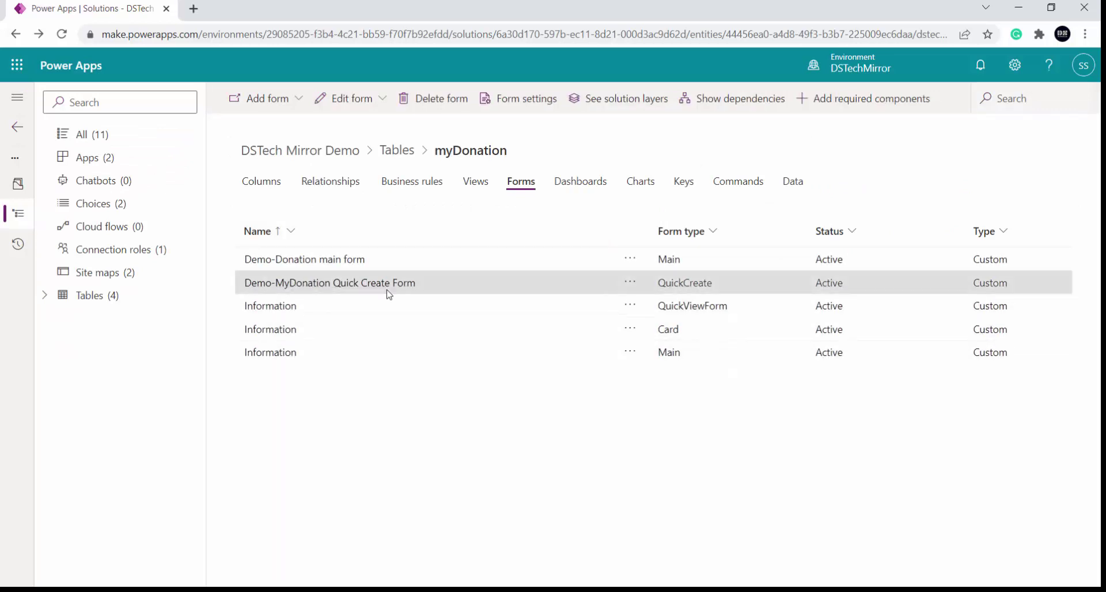
left_click(399, 260)
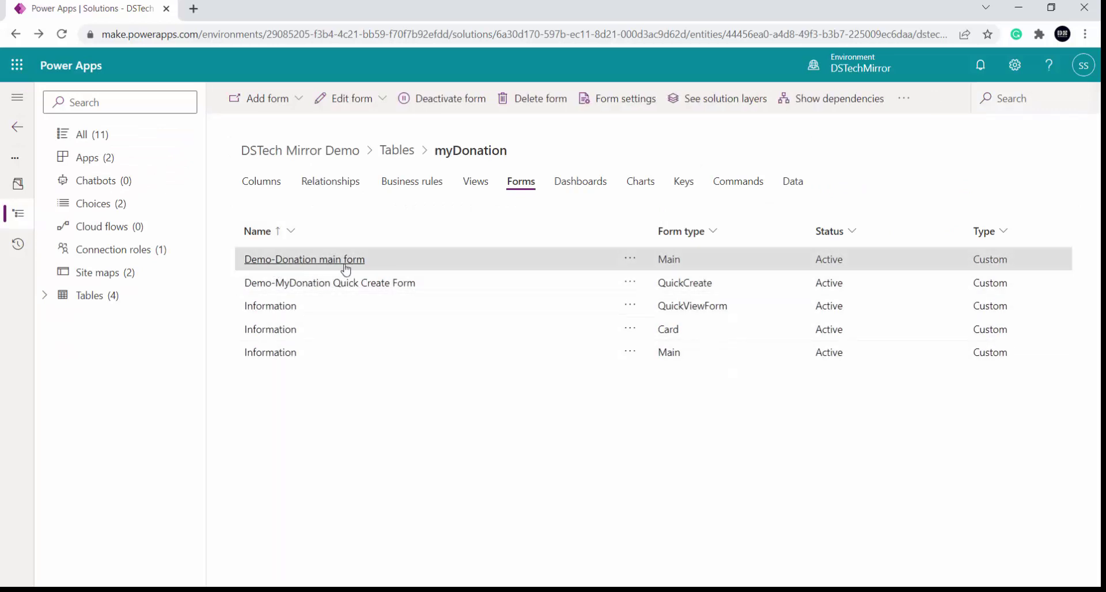
Start a new record from the myDonation table's data to see which form opens, then return to the table and dismiss the record-editing notice
left_click(792, 181)
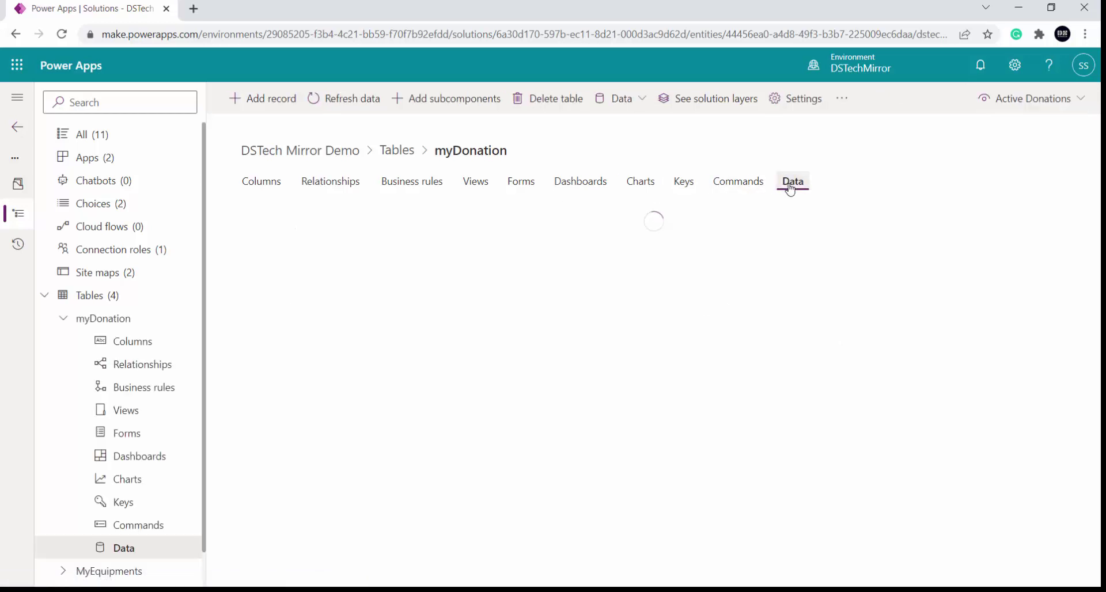
left_click(257, 99)
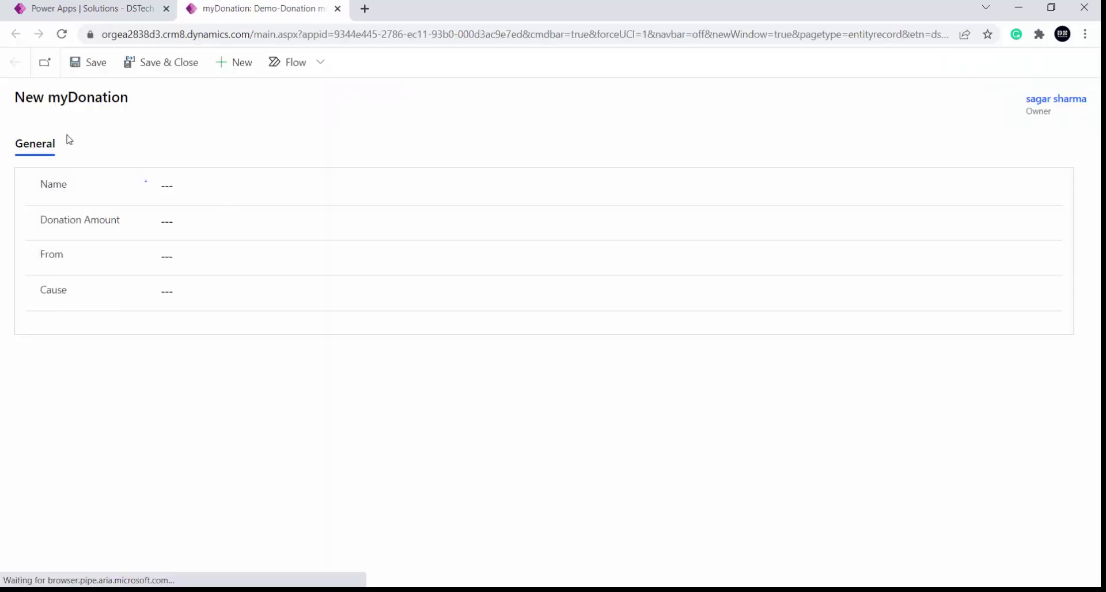
left_click(51, 4)
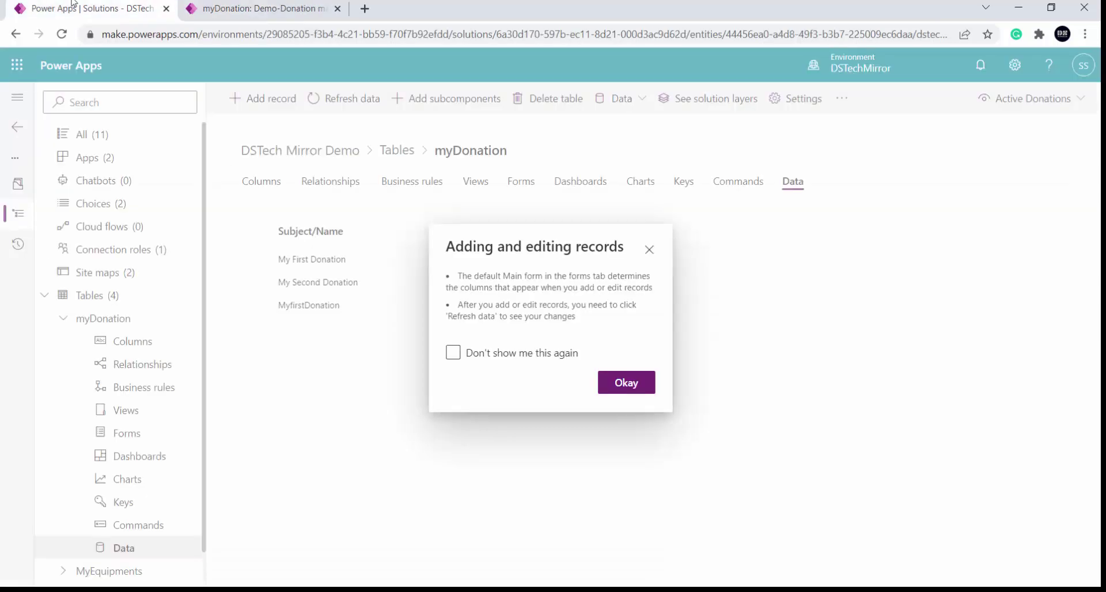
left_click(626, 382)
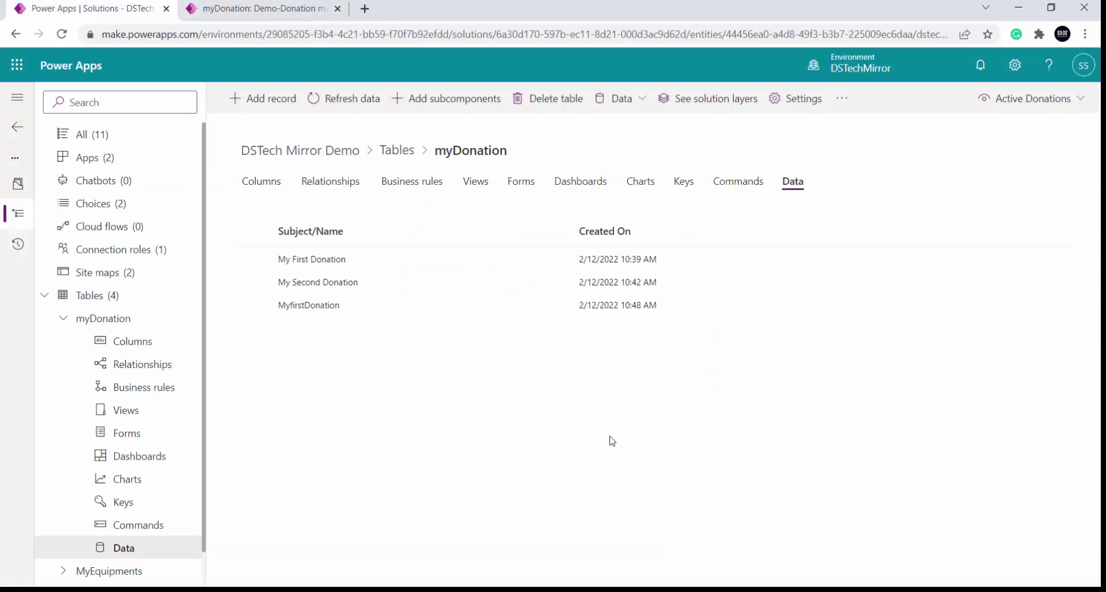
Go back to the myDonation forms, review the Quick Create Form notes on the PowerPoint slide, and return to Power Apps
left_click(515, 187)
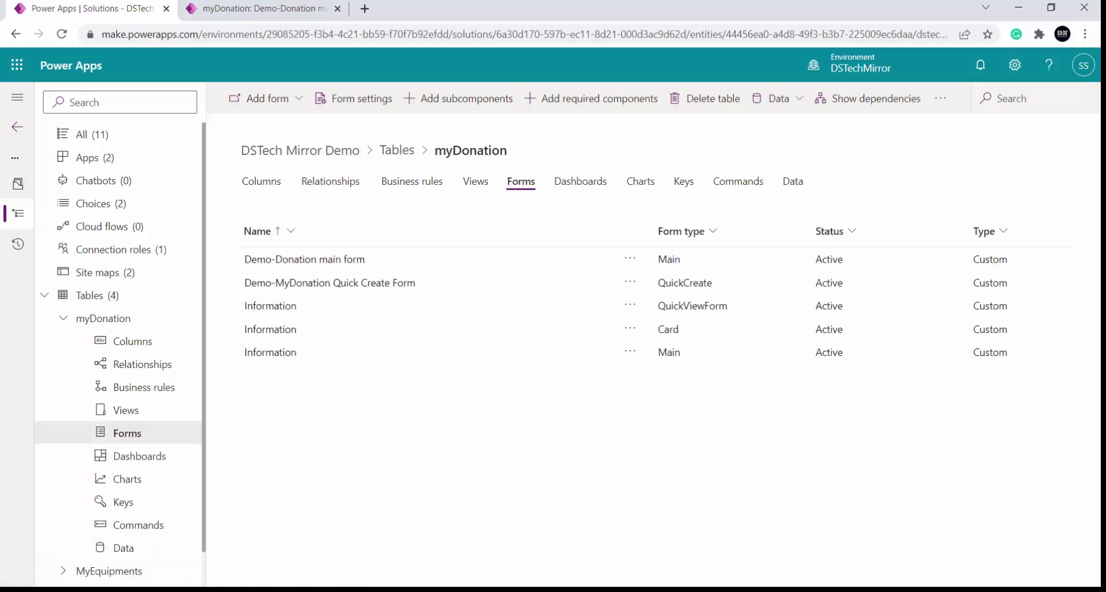
key("alt+Tab")
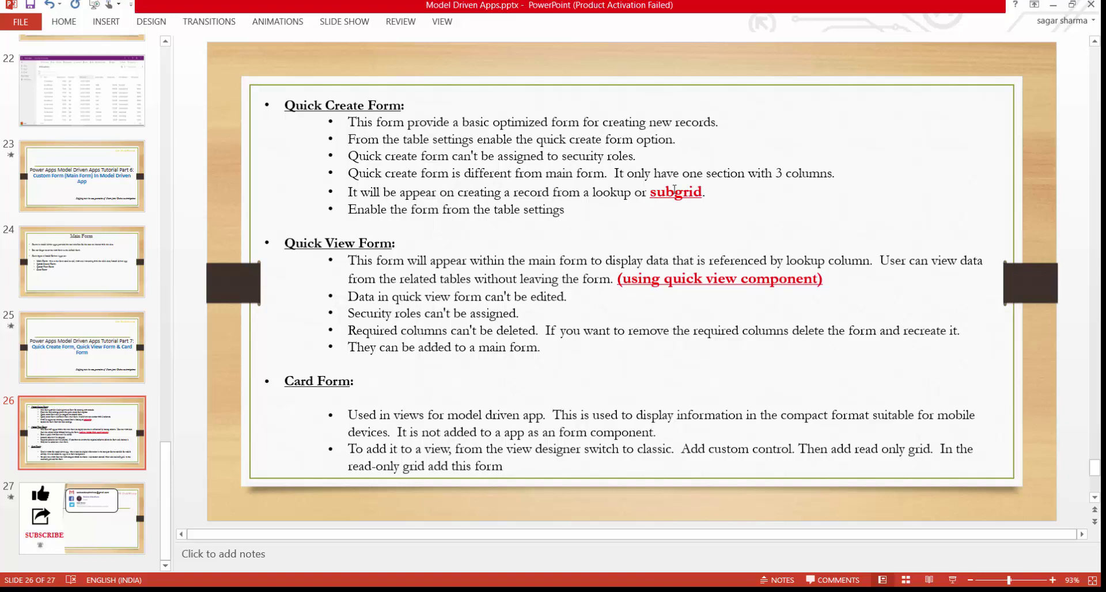
key("alt+Tab")
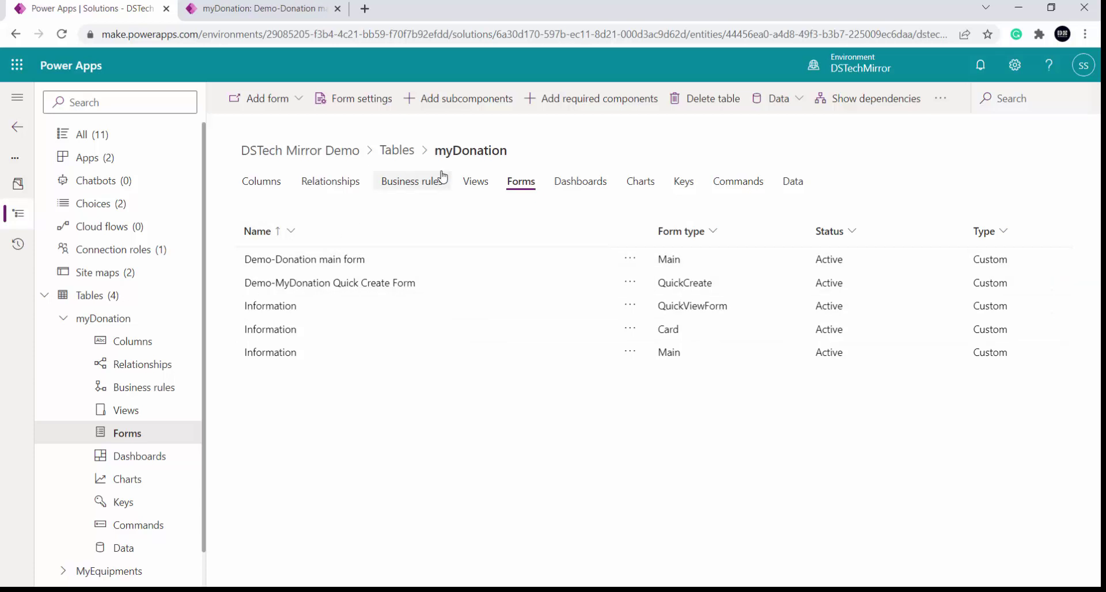
Open the myFundraiser table's data and start a new myFundraiser record
left_click(64, 319)
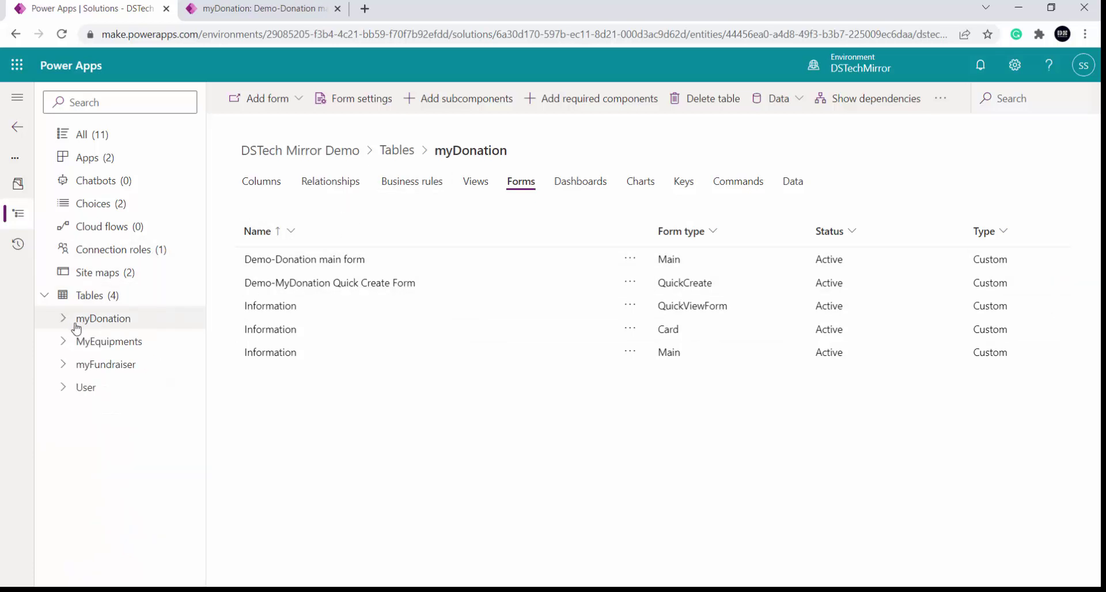
left_click(65, 364)
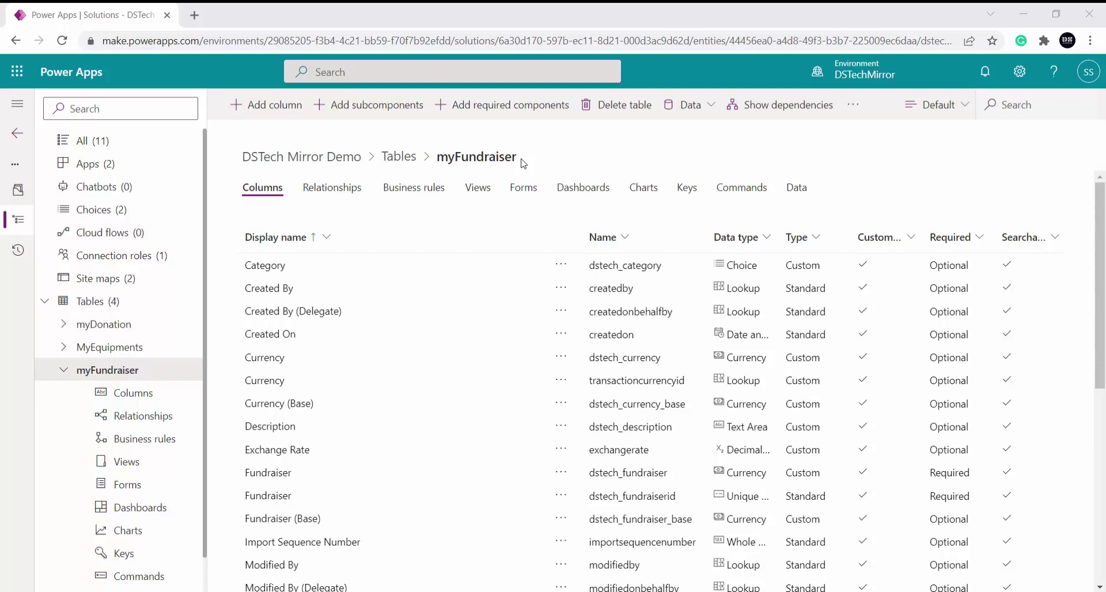
left_click(799, 192)
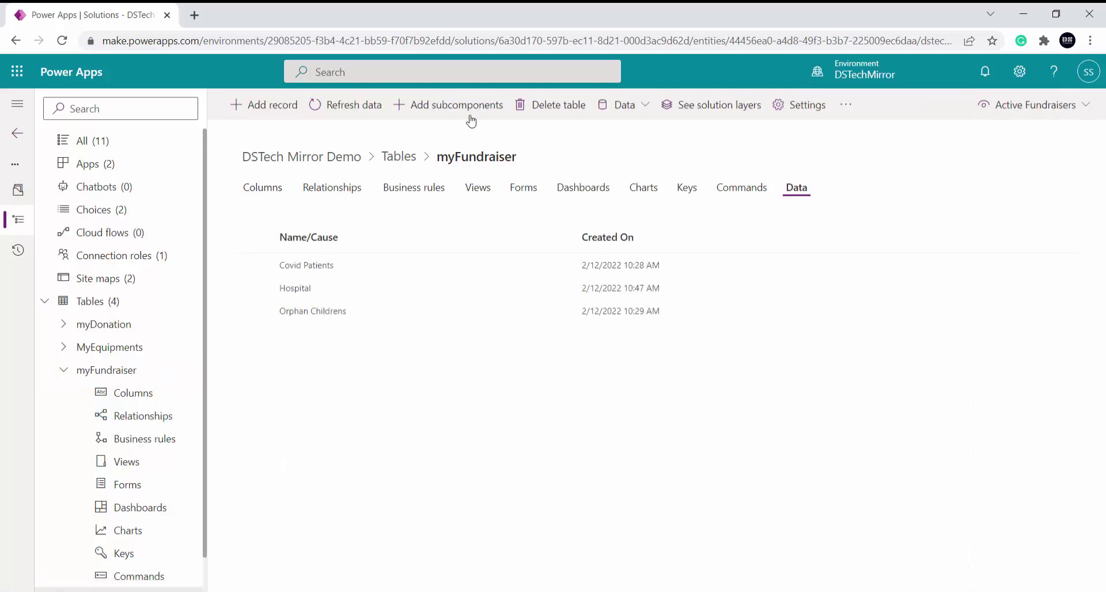
left_click(252, 112)
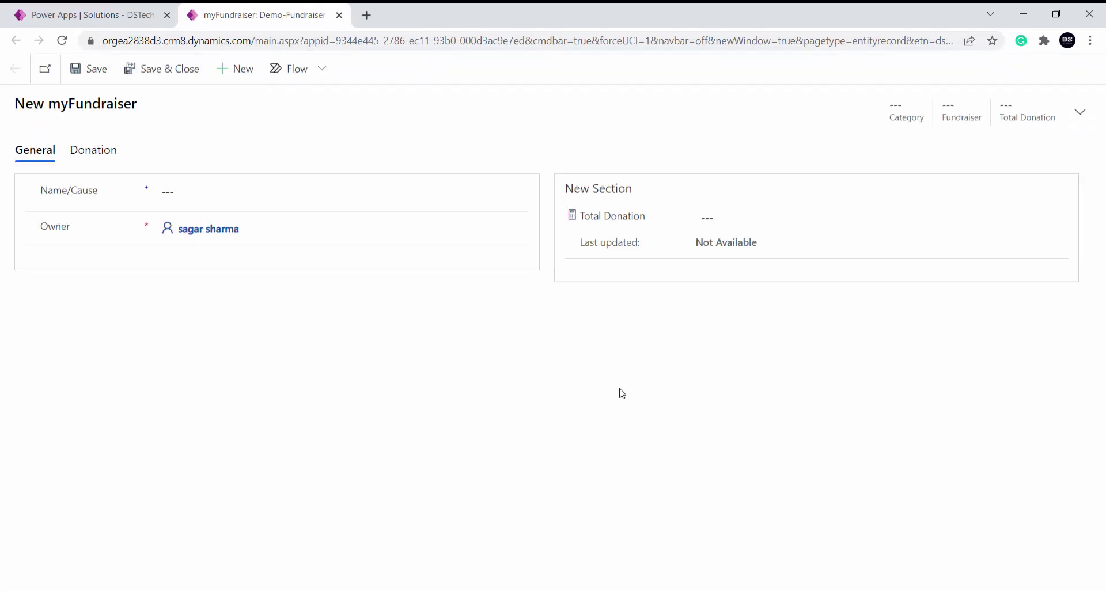
Start a new myDonation from the fundraiser's Donation subgrid and put the quick create form's Donation Amount field into editing
left_click(96, 160)
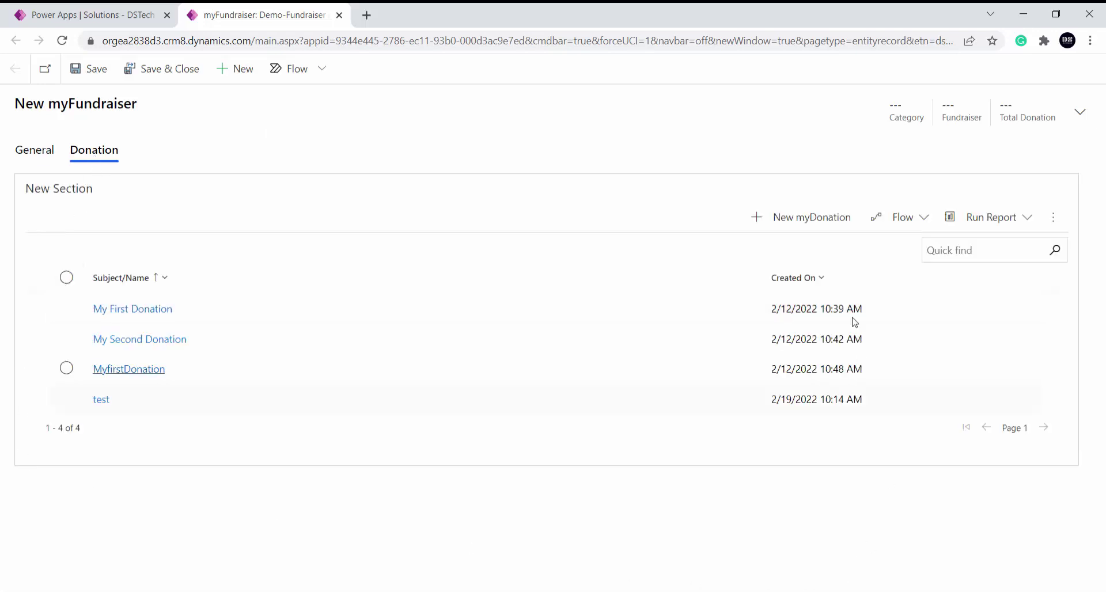
left_click(799, 230)
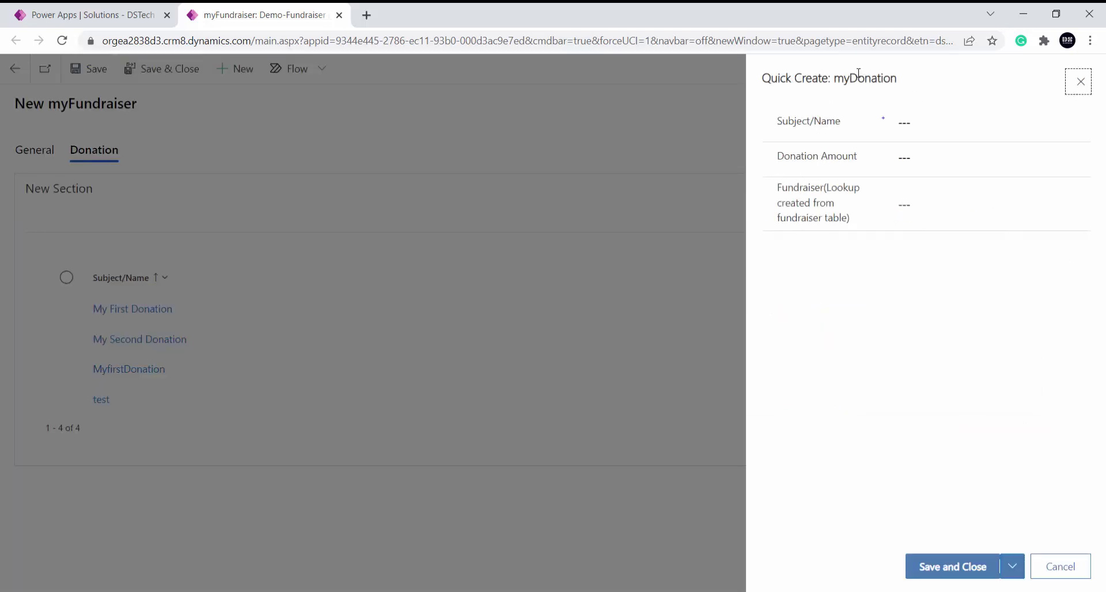
left_click(941, 131)
left_click(945, 148)
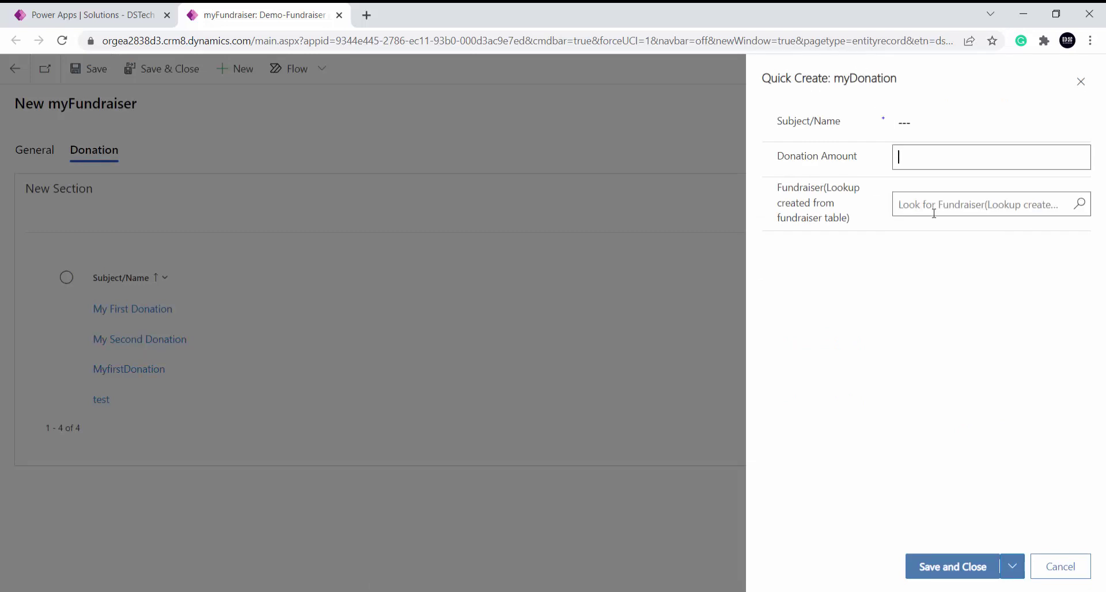
Show the Fundraiser lookup's suggested records in the quick create form and close the form
left_click(933, 210)
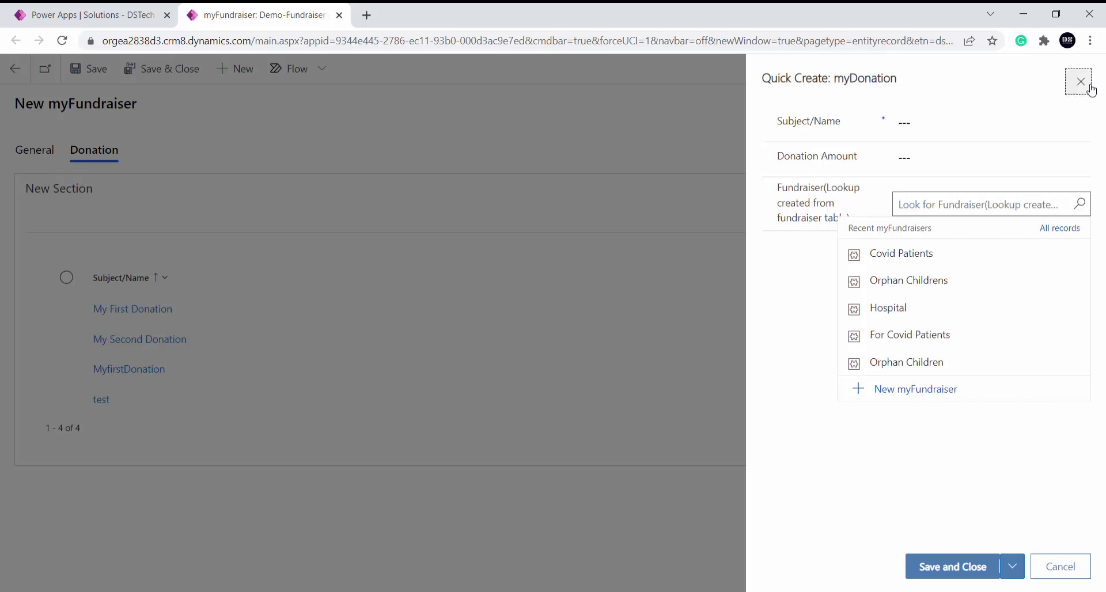
left_click(1091, 88)
Return to the solution and play the DSTech_My_FundraiserApp app
left_click(132, 12)
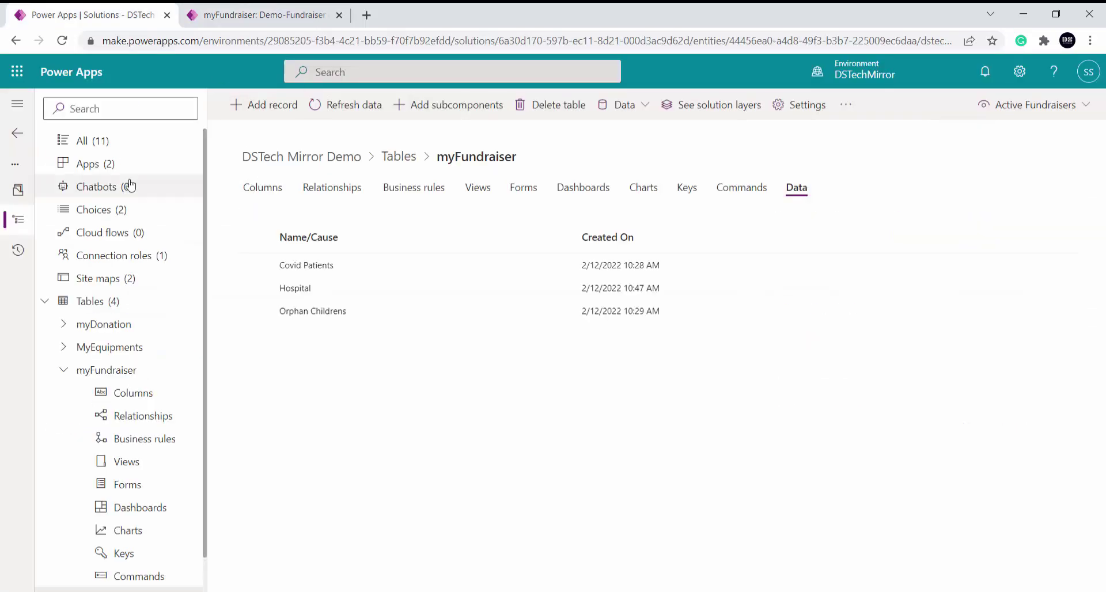
left_click(110, 166)
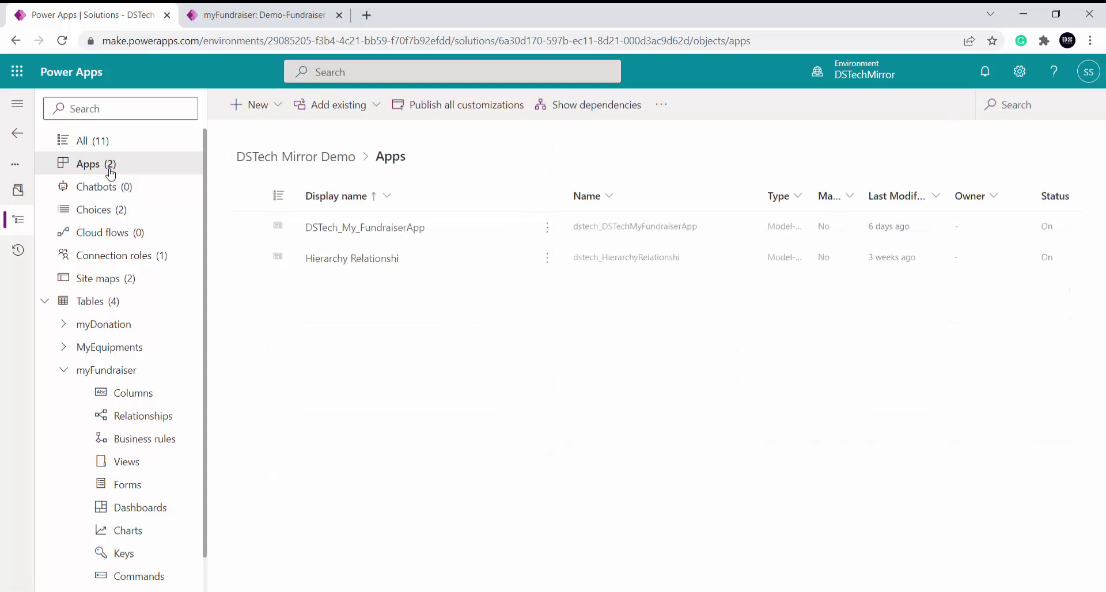
left_click(547, 228)
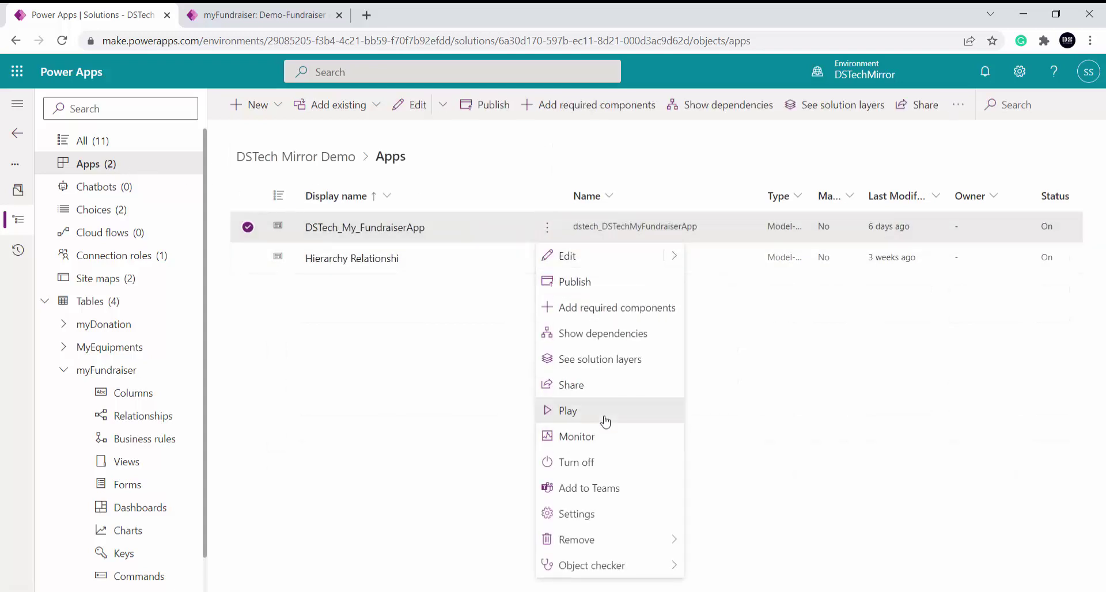
left_click(604, 415)
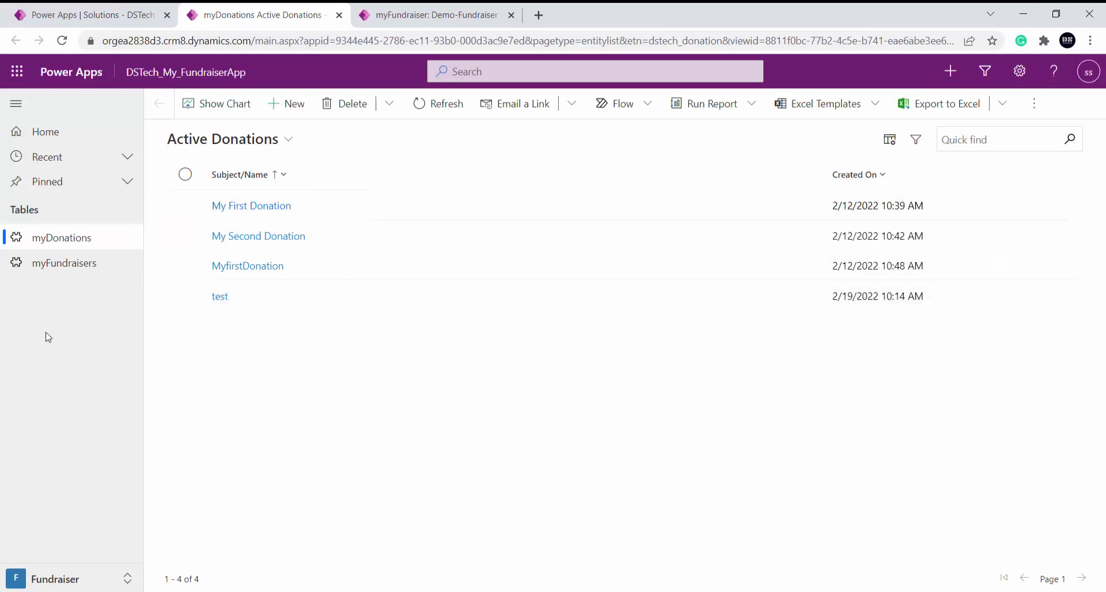
Start a myDonation from a new myFundraiser's Donation subgrid to view the quick create form, and cancel it
left_click(60, 263)
left_click(282, 101)
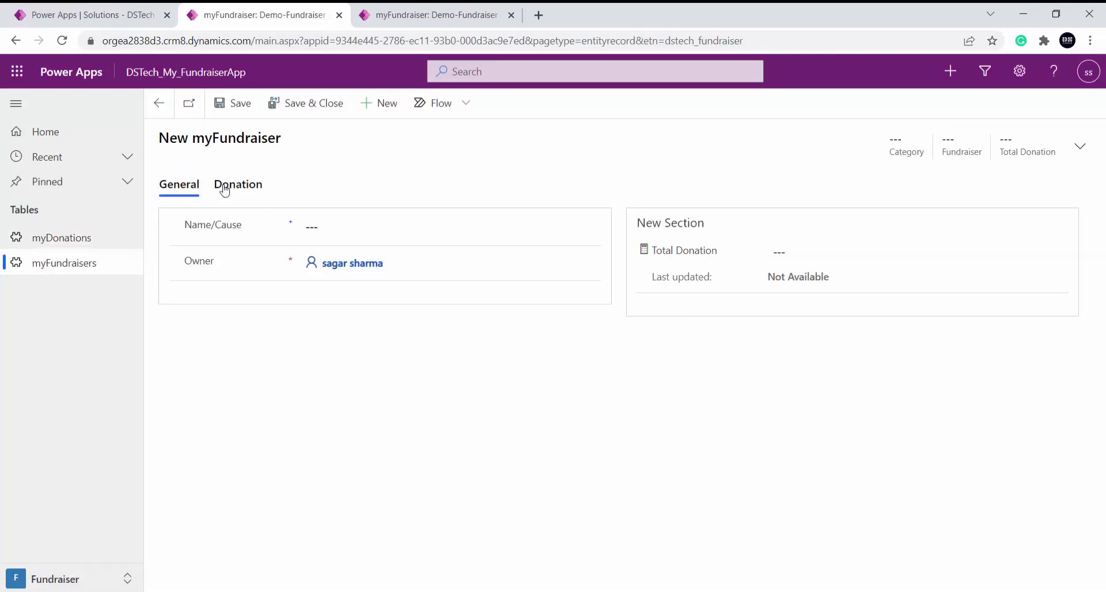
left_click(248, 188)
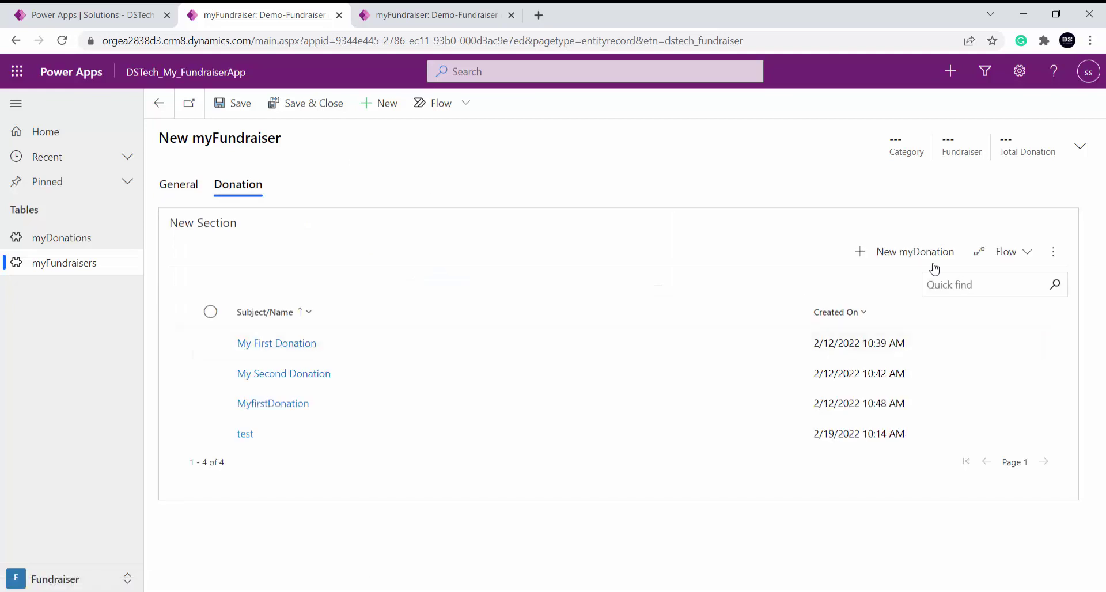
left_click(916, 257)
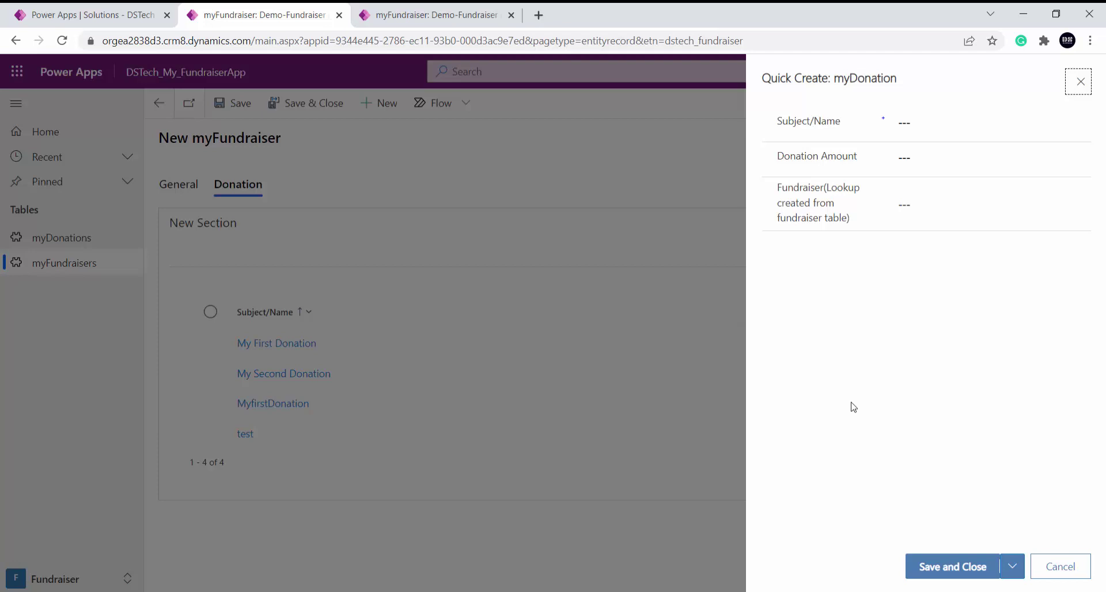
left_click(1060, 567)
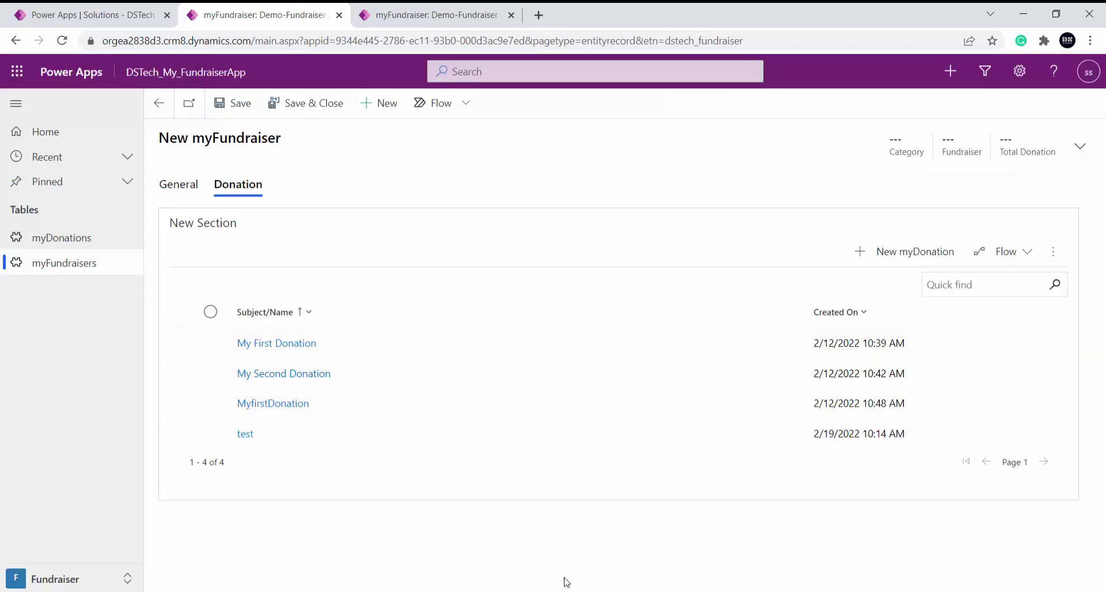
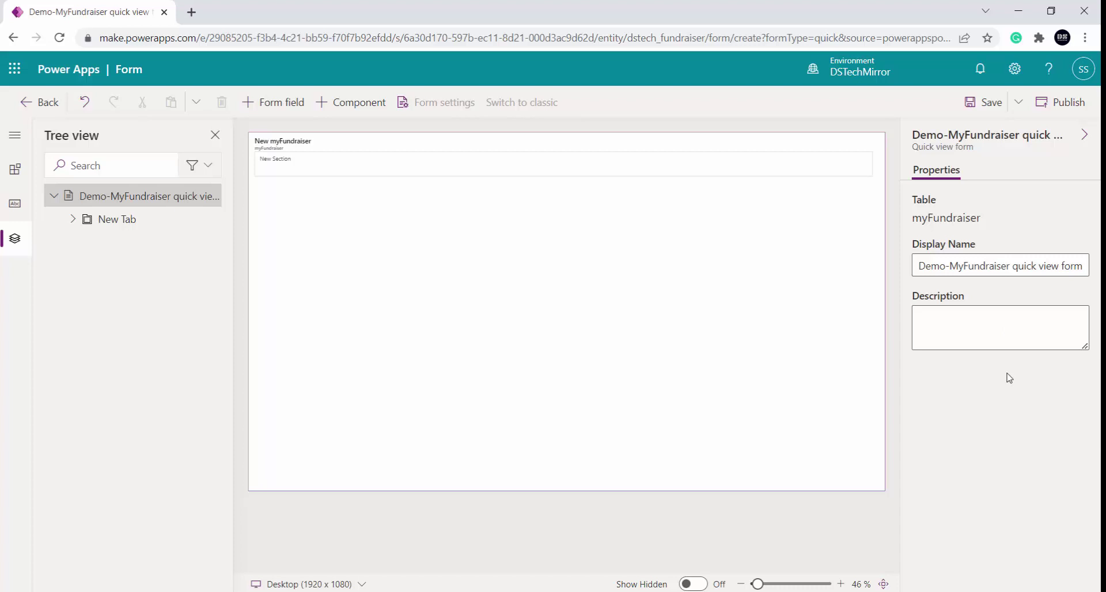
Examine the properties of New Tab and New Section and the components available for the myFundraiser quick view form
left_click(146, 223)
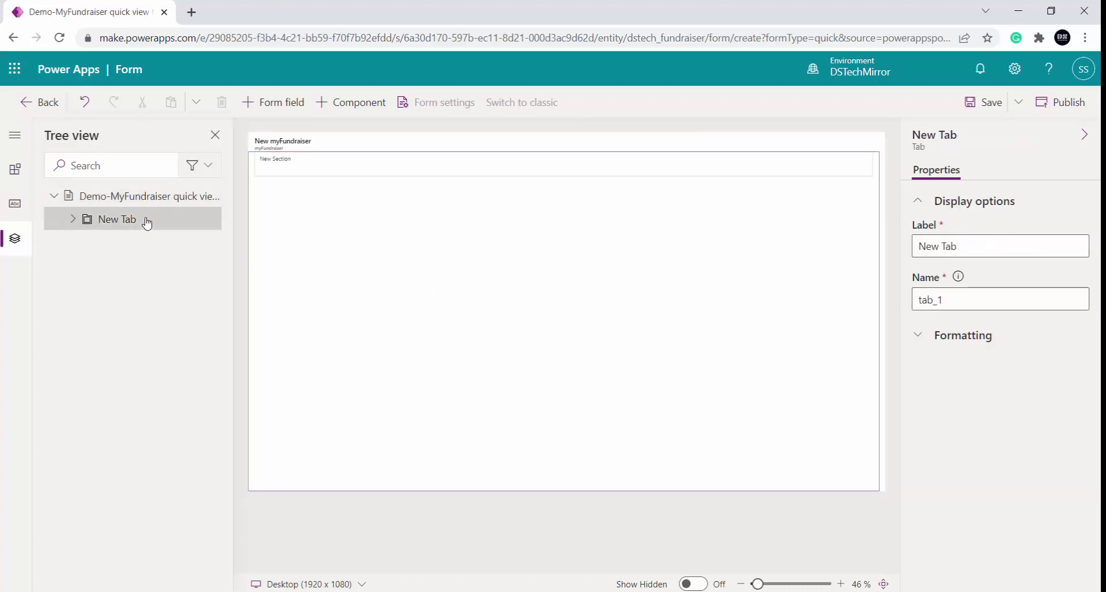
left_click_drag(758, 585, 761, 584)
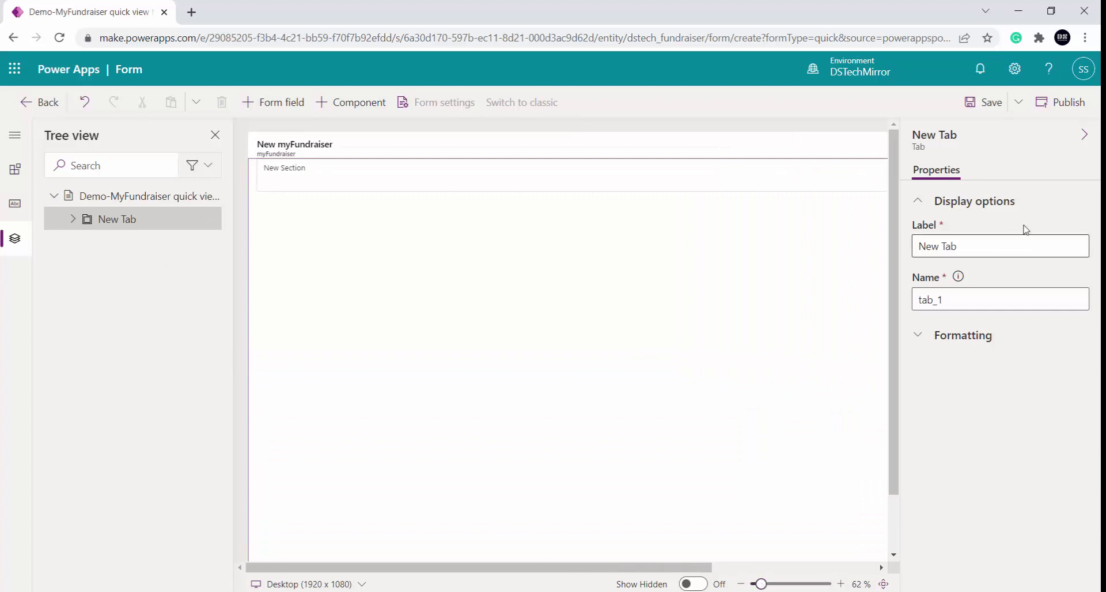
left_click(918, 336)
left_click(76, 219)
left_click(193, 248)
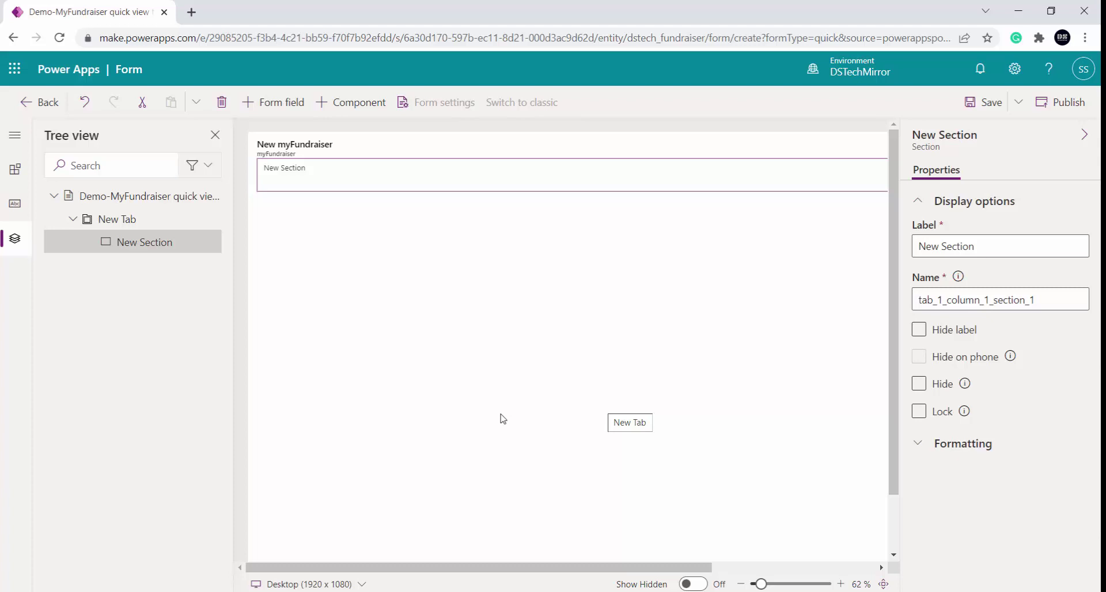
left_click(364, 103)
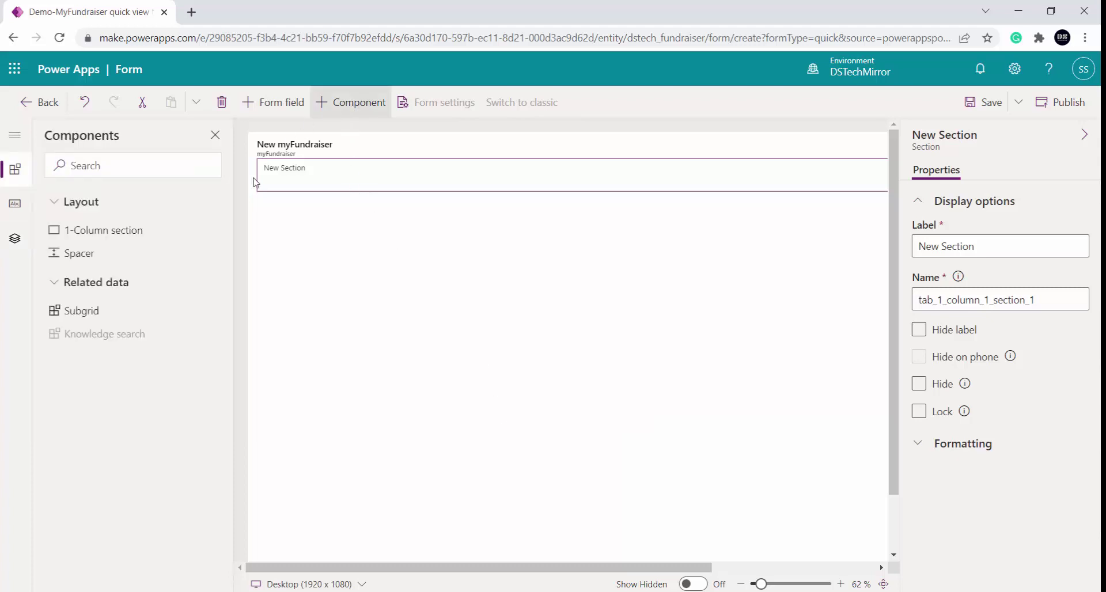
left_click(569, 146)
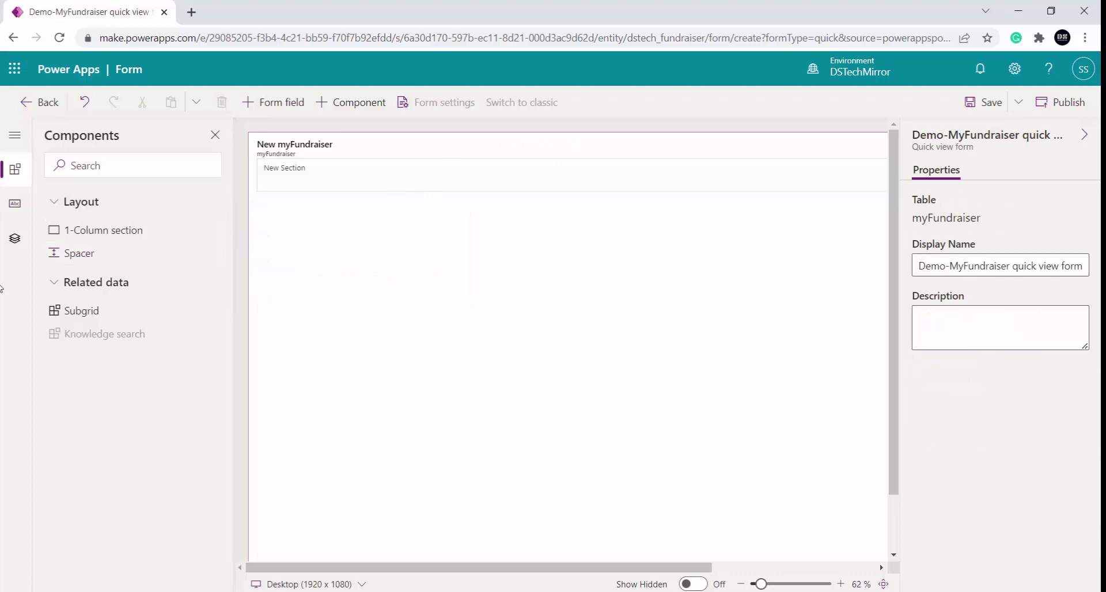
left_click(15, 238)
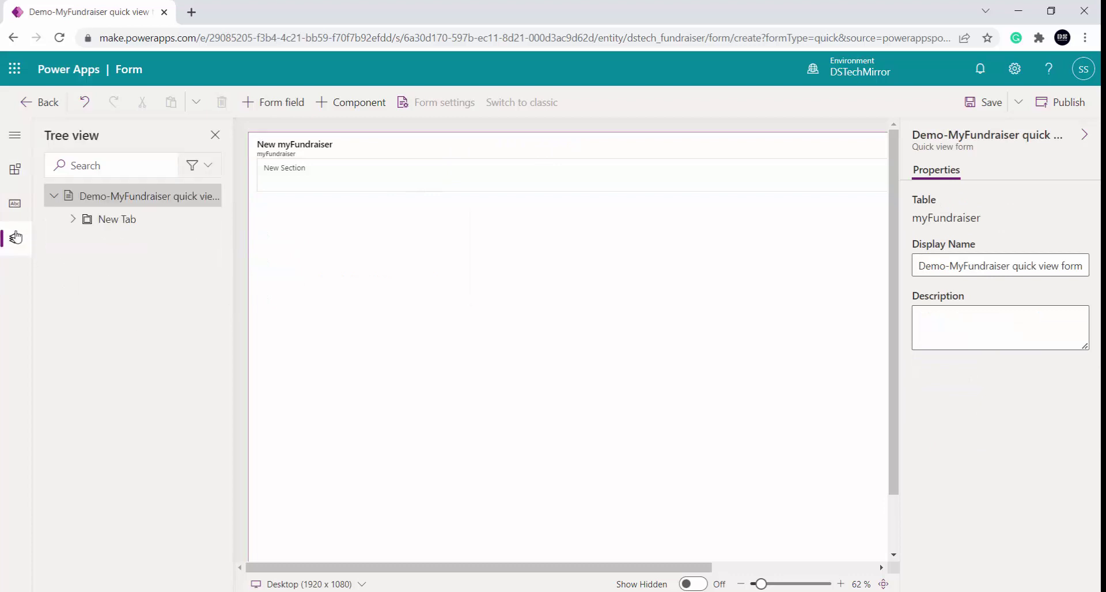
Add the Name/Cause and Category columns to New Section of the quick view form
left_click(407, 189)
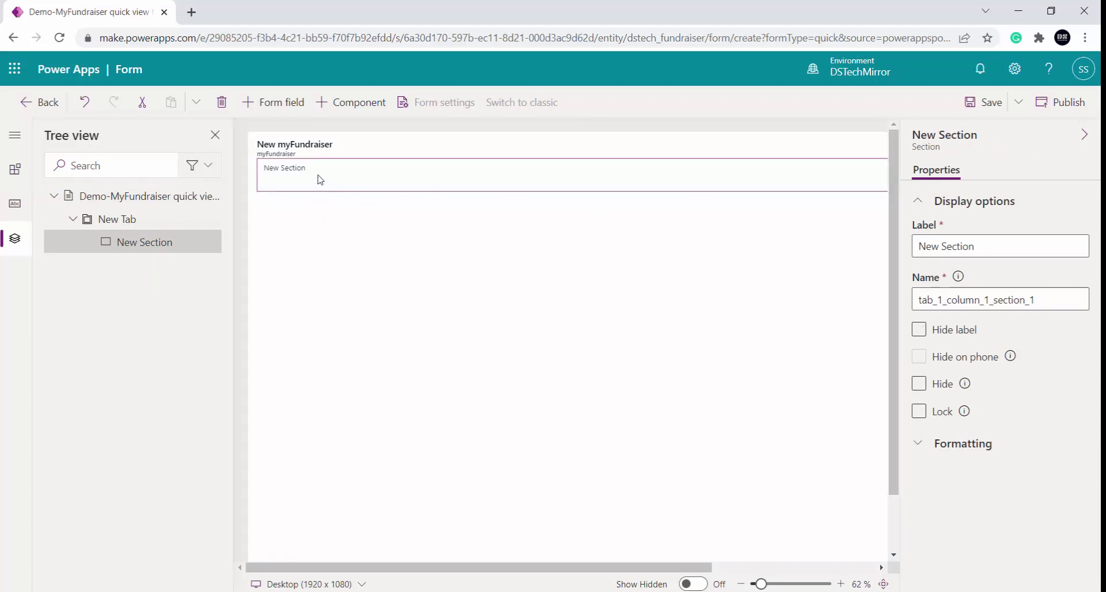
left_click(265, 102)
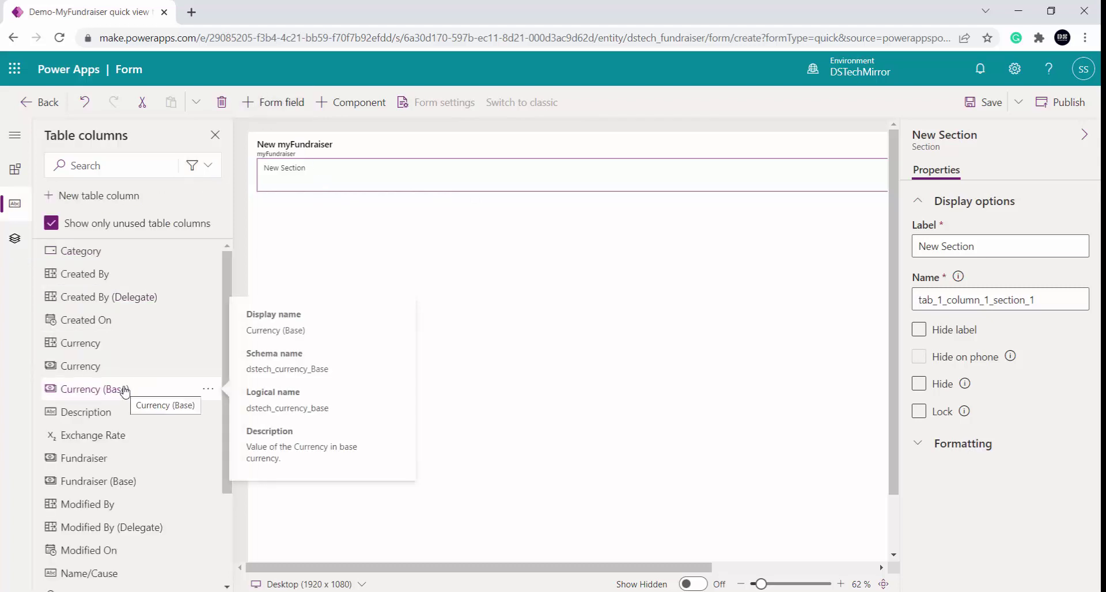
scroll(131, 437, "down", 3)
mouse_move(134, 438)
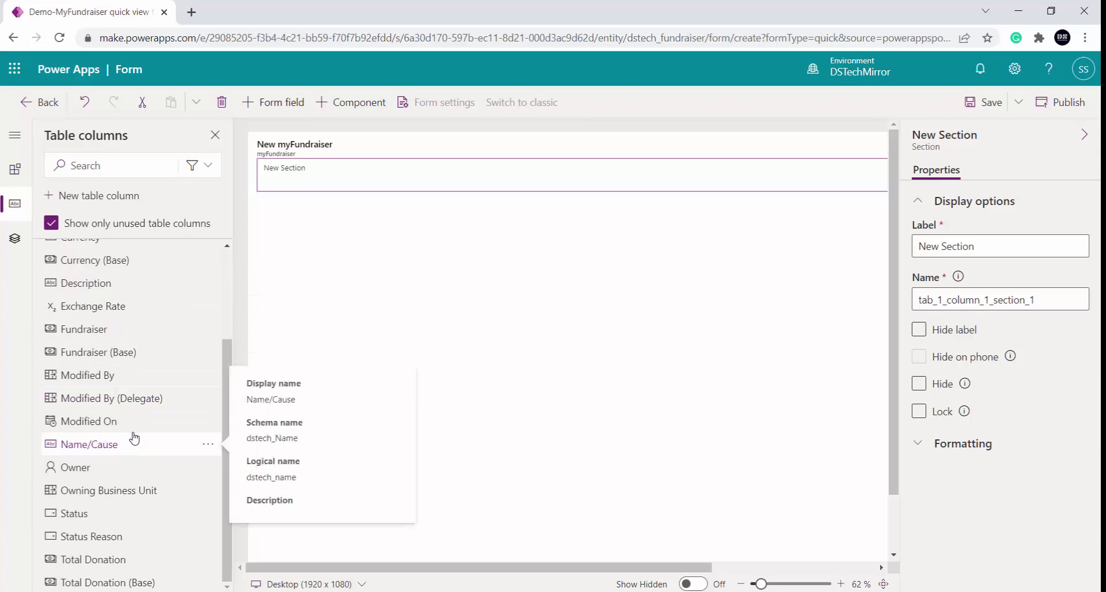
scroll(134, 438, "up", 3)
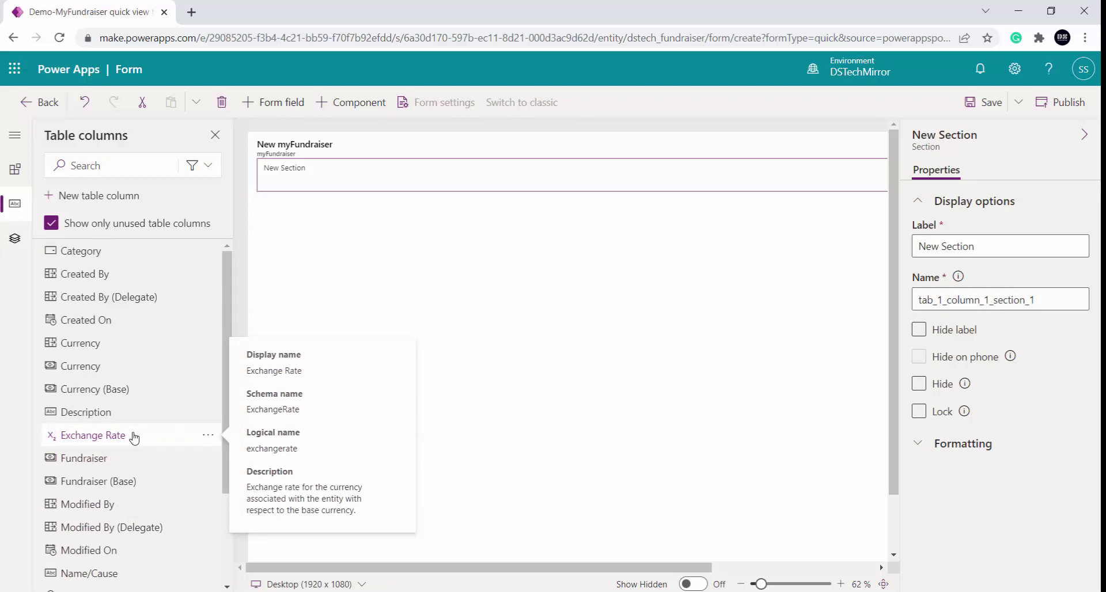
scroll(138, 440, "down", 3)
left_click(149, 444)
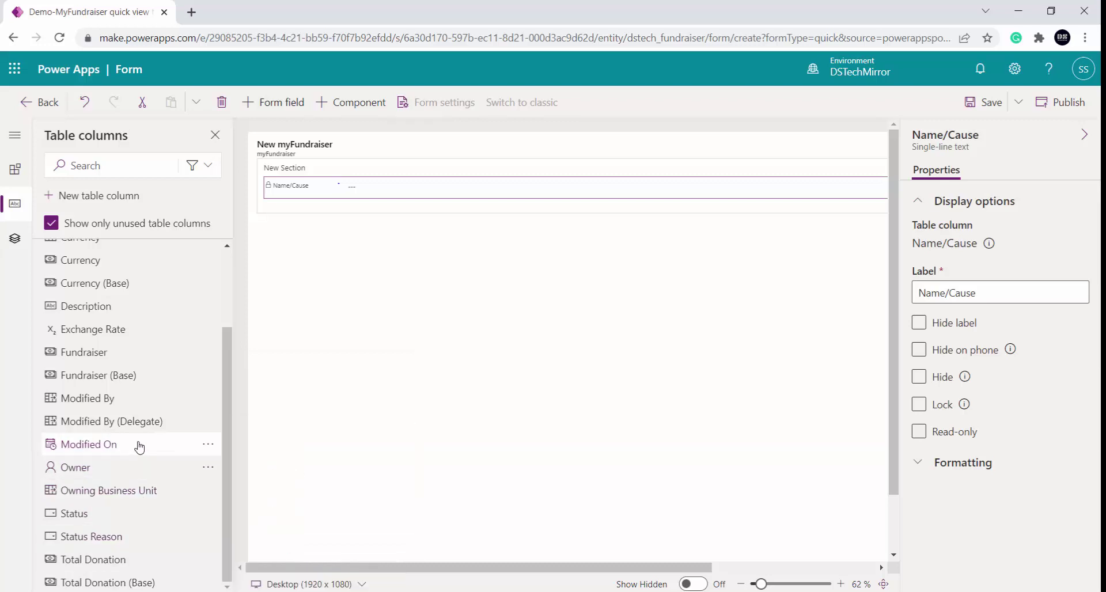
scroll(141, 447, "up", 3)
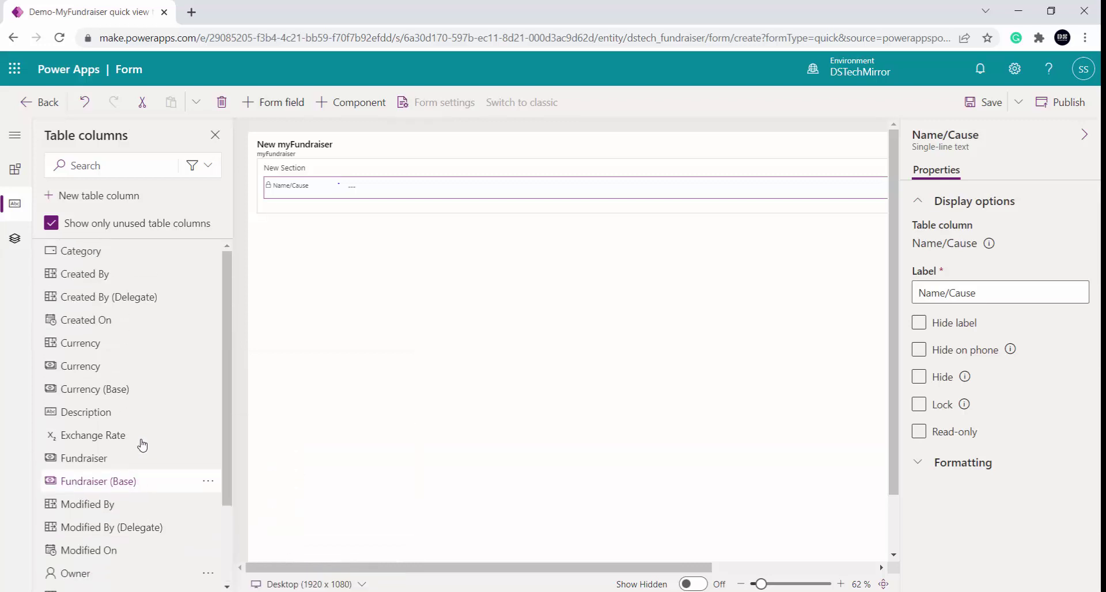
left_click(140, 251)
left_click(602, 482)
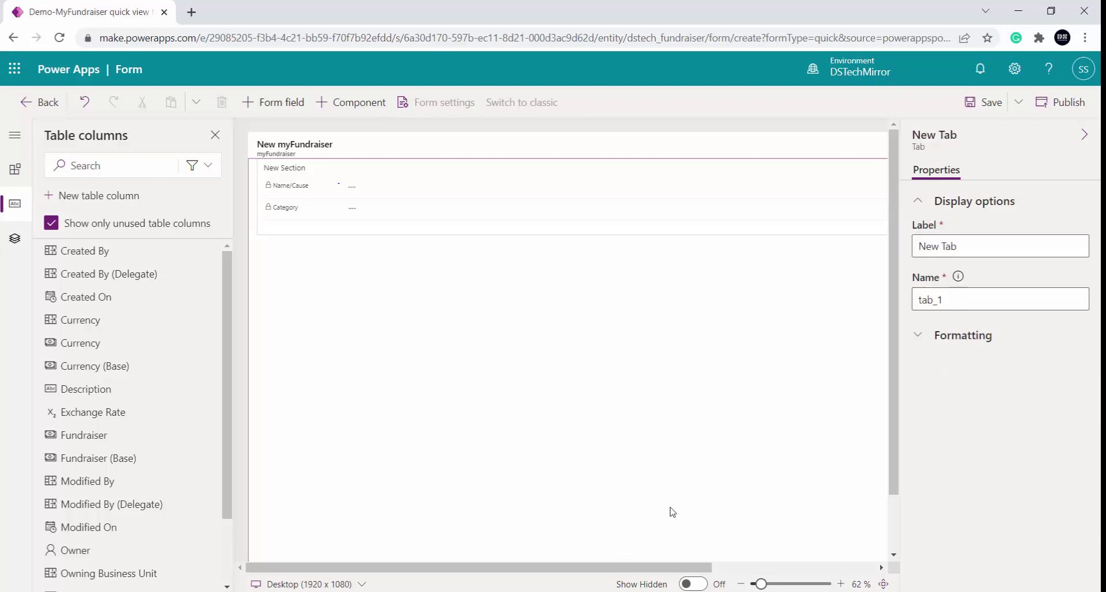
Save the Demo-MyFundraiser quick view form and return to the myFundraiser table's forms
left_click(841, 584)
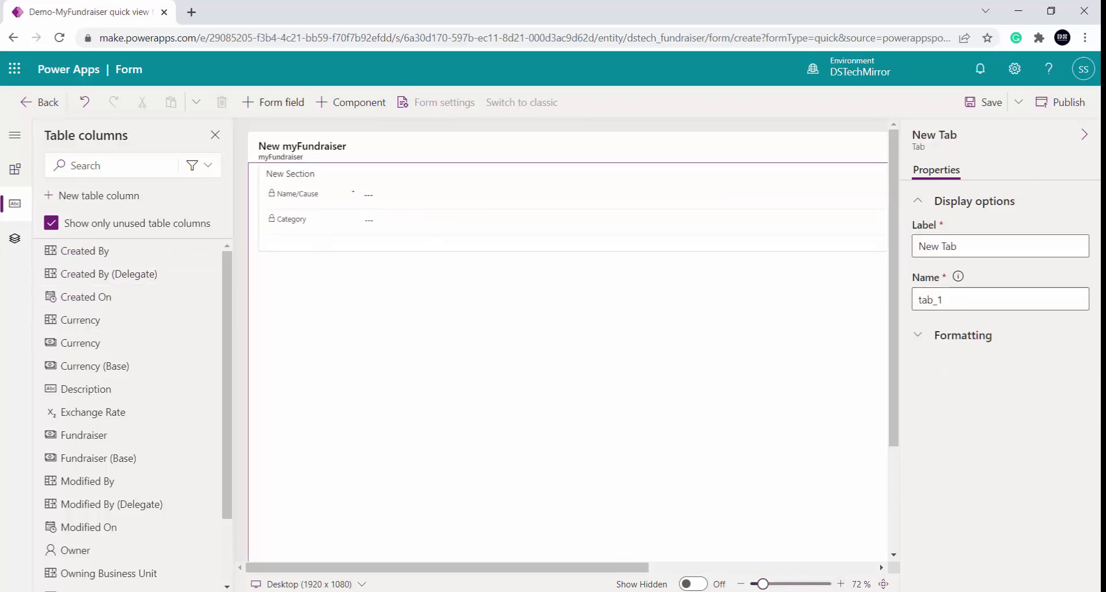
left_click(353, 103)
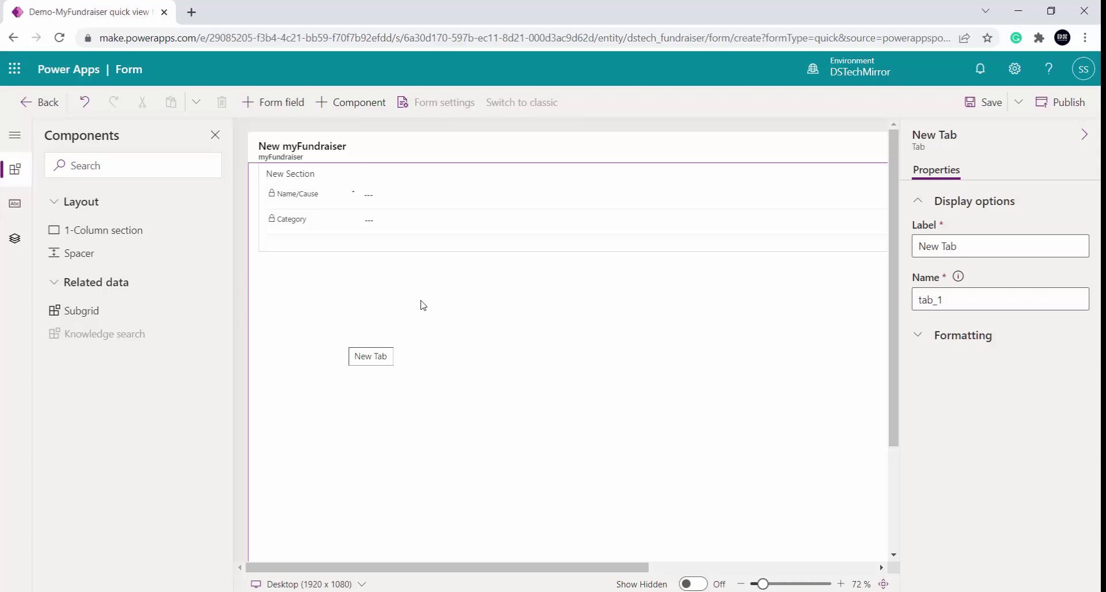
left_click(984, 103)
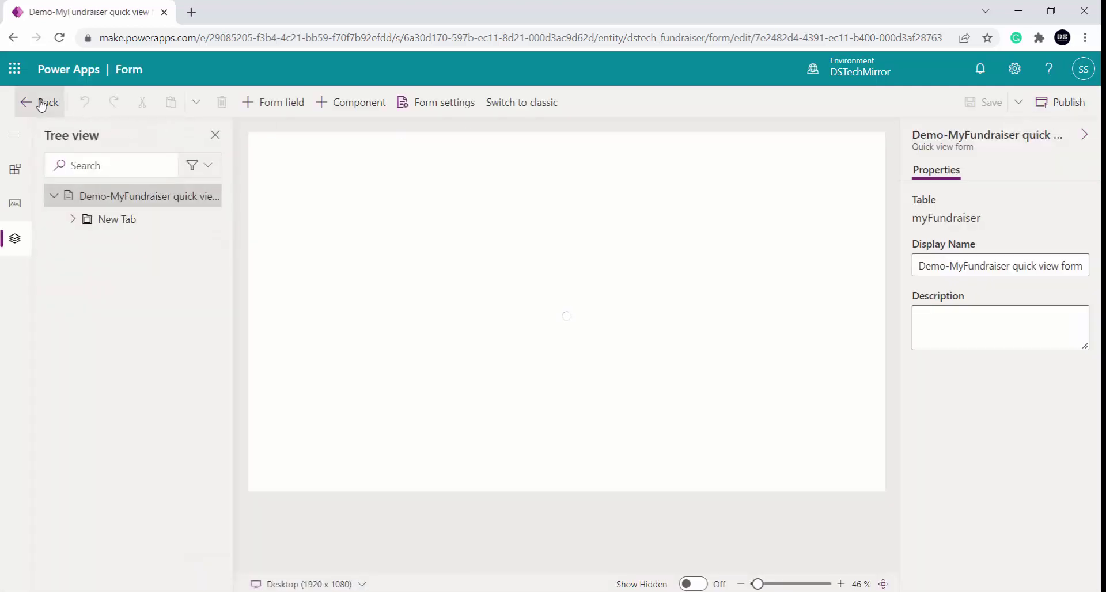
left_click(35, 102)
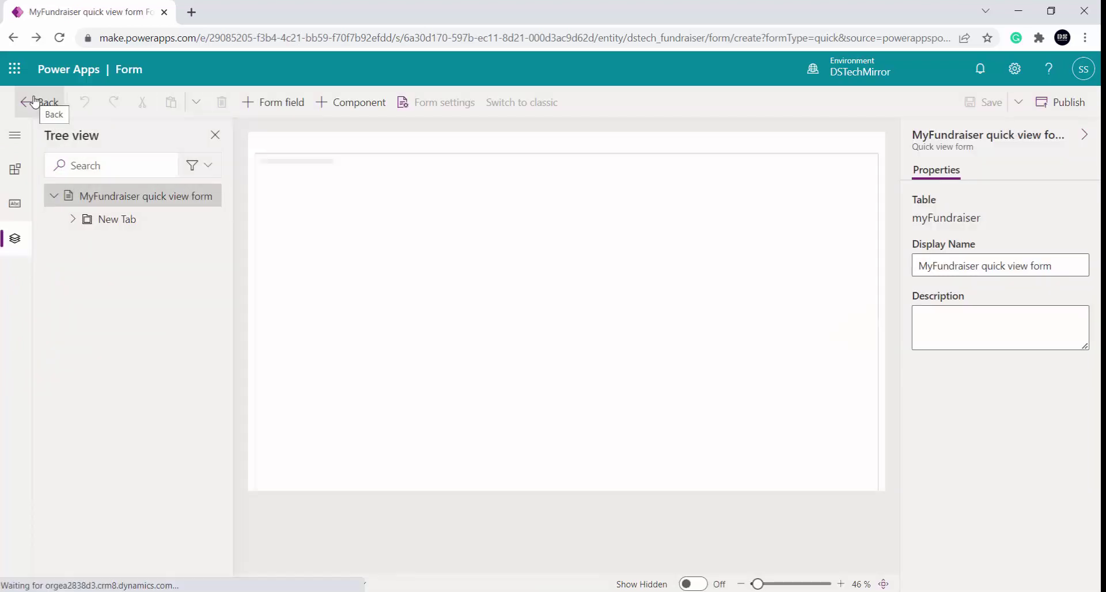
left_click(35, 102)
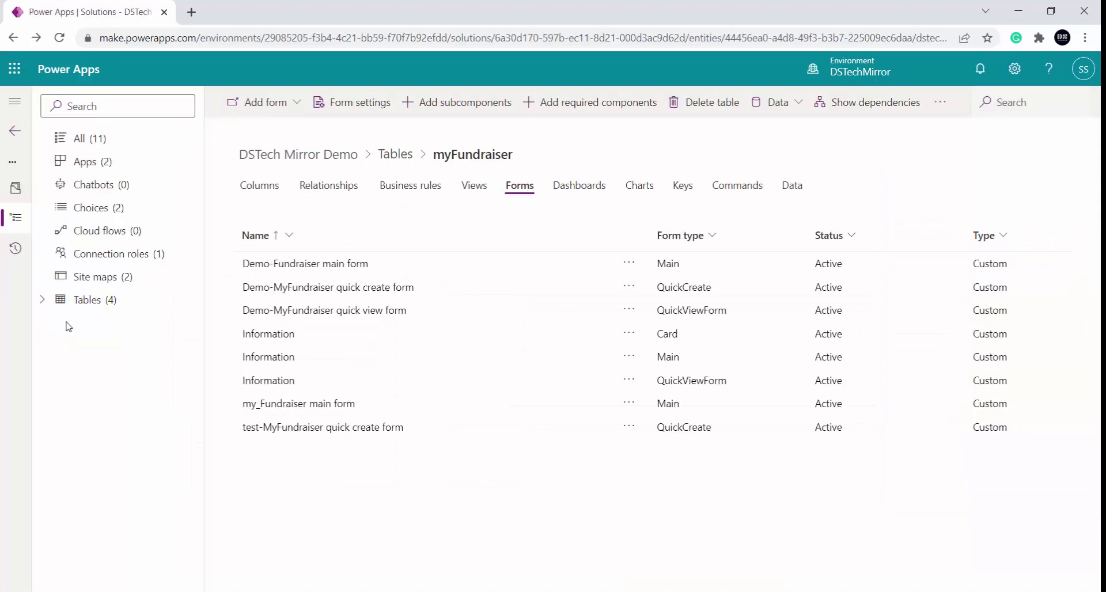
Open the myDonation table's forms and check the Quick View Form notes in PowerPoint before returning to Power Apps
left_click(404, 158)
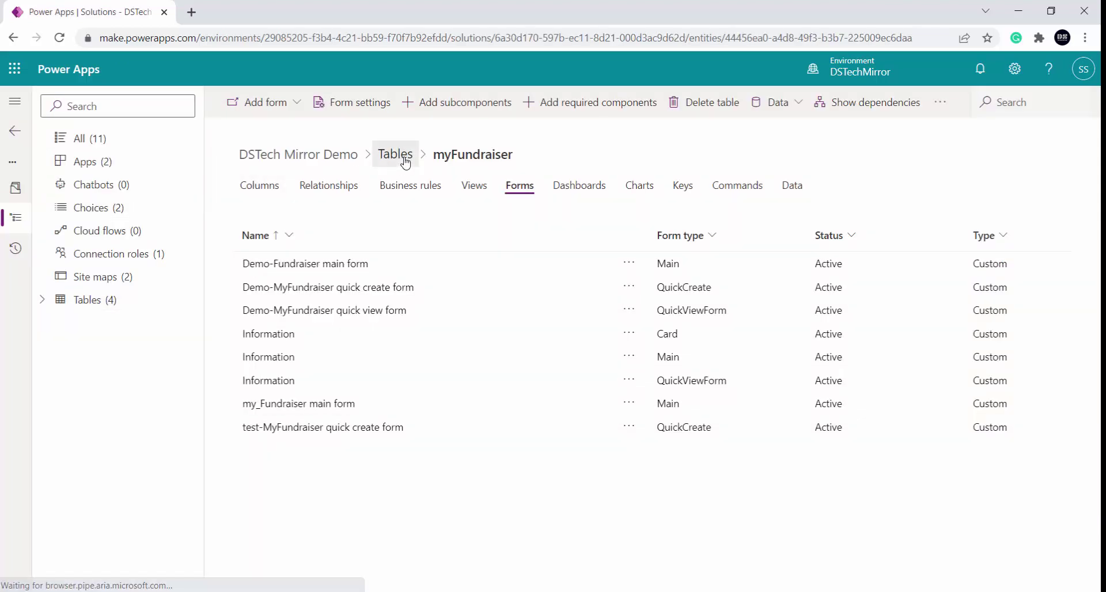
left_click(284, 229)
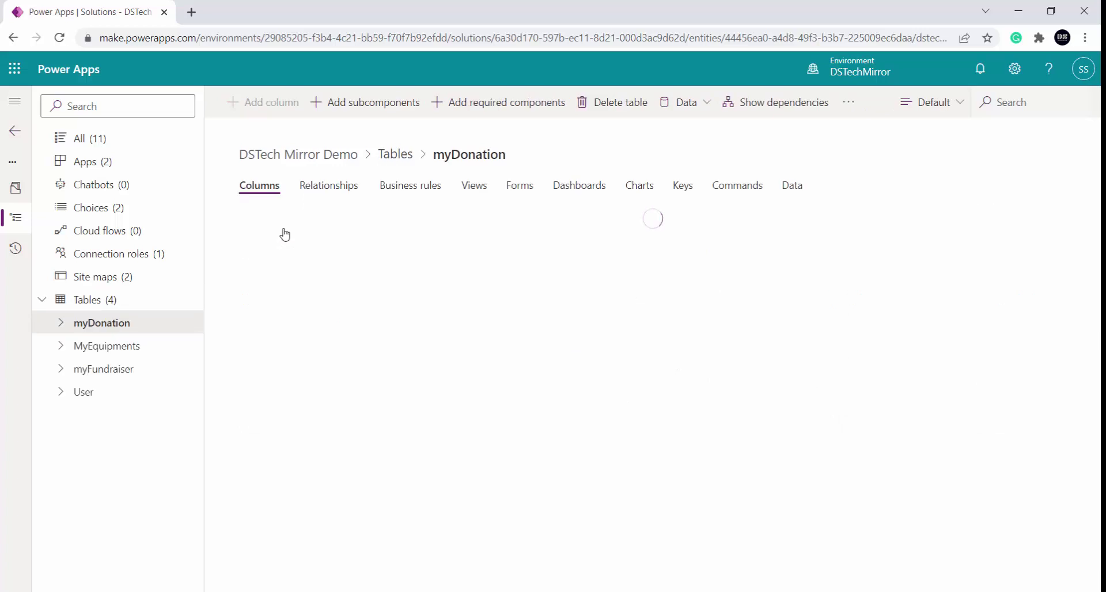
left_click(521, 190)
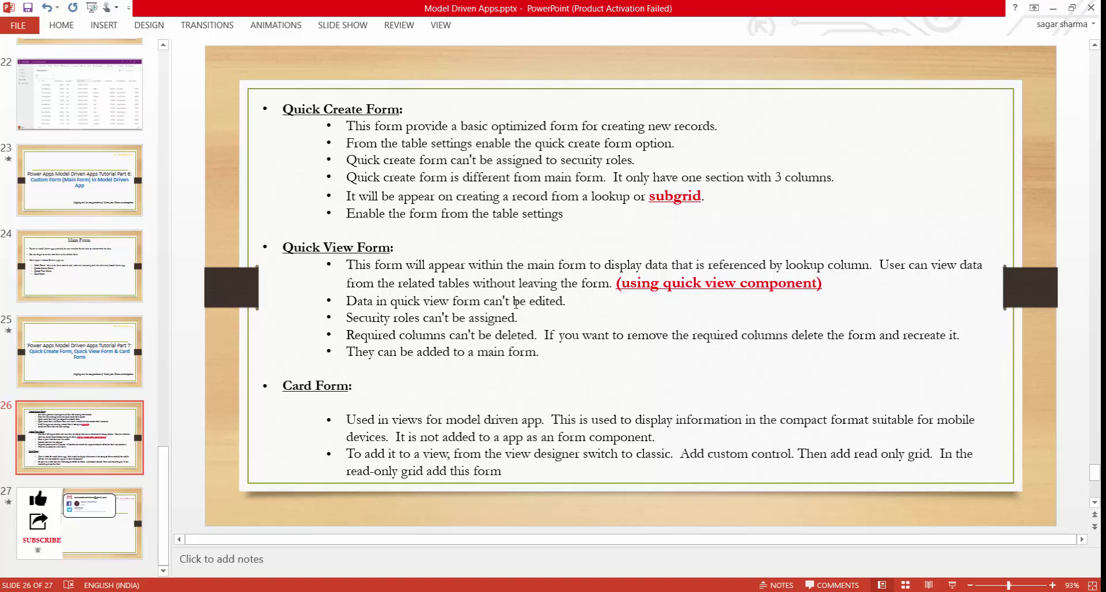
key("alt+Tab")
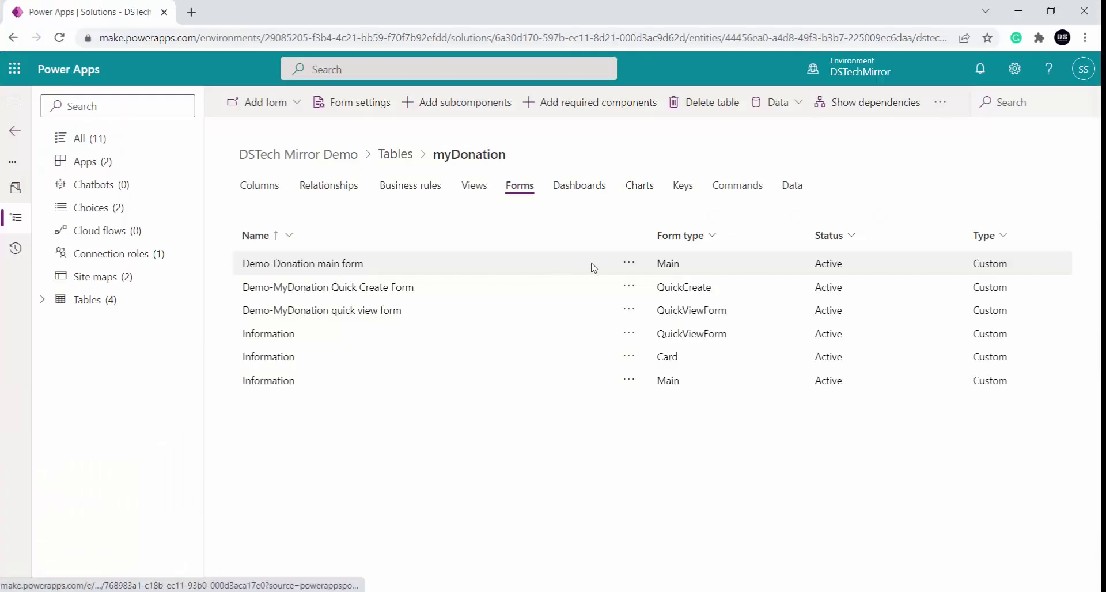
Open the Demo-Donation main form for editing in a new browser tab
left_click(629, 265)
mouse_move(668, 283)
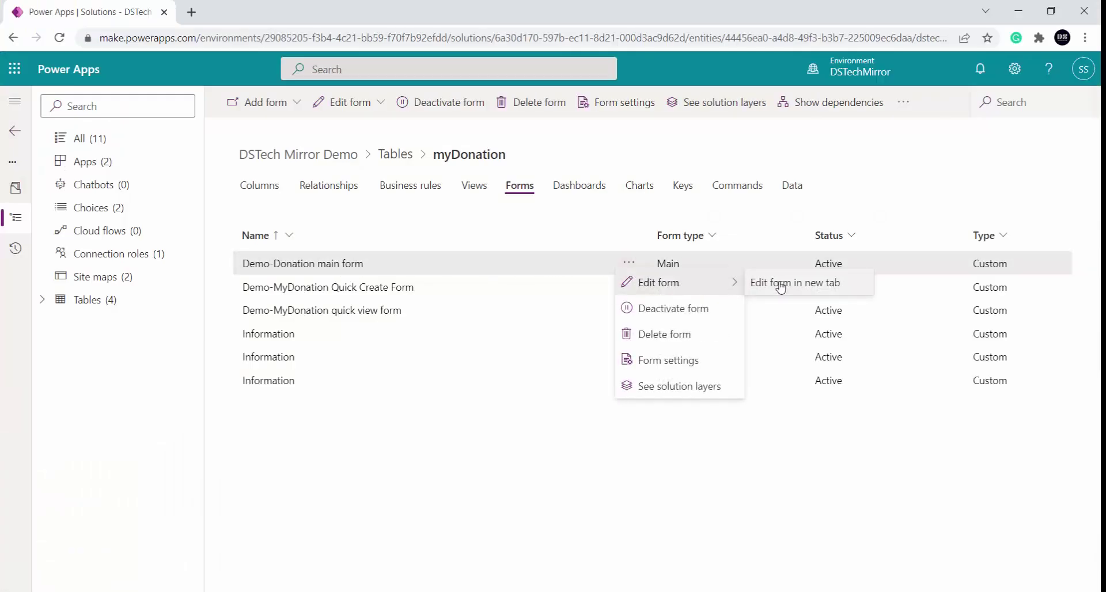
left_click(780, 286)
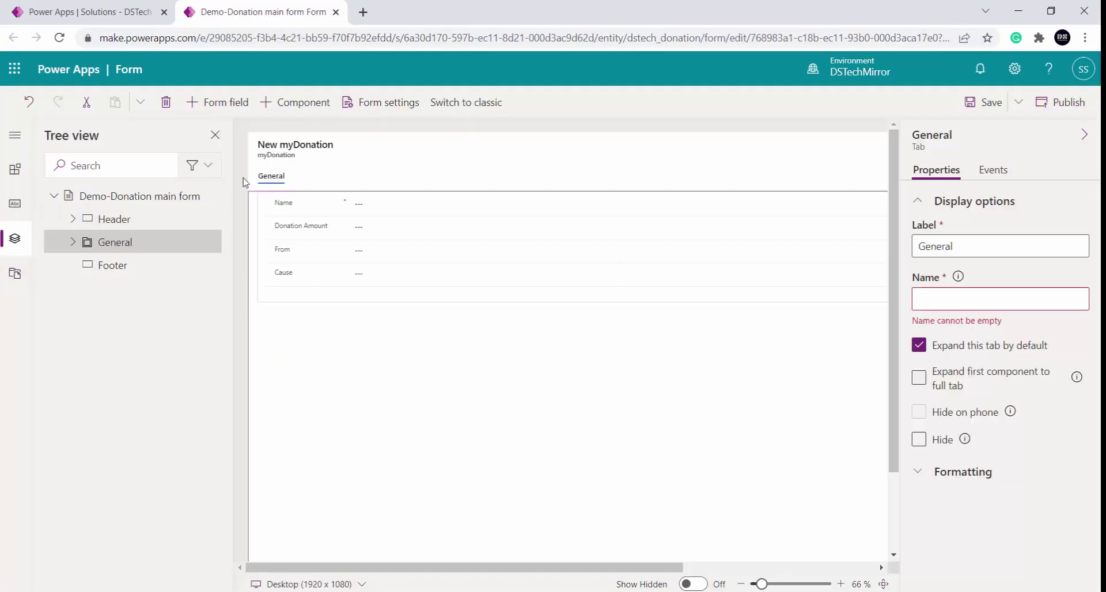
Add a 1-column tab to the Demo-Donation main form and label it Quick View
left_click(293, 103)
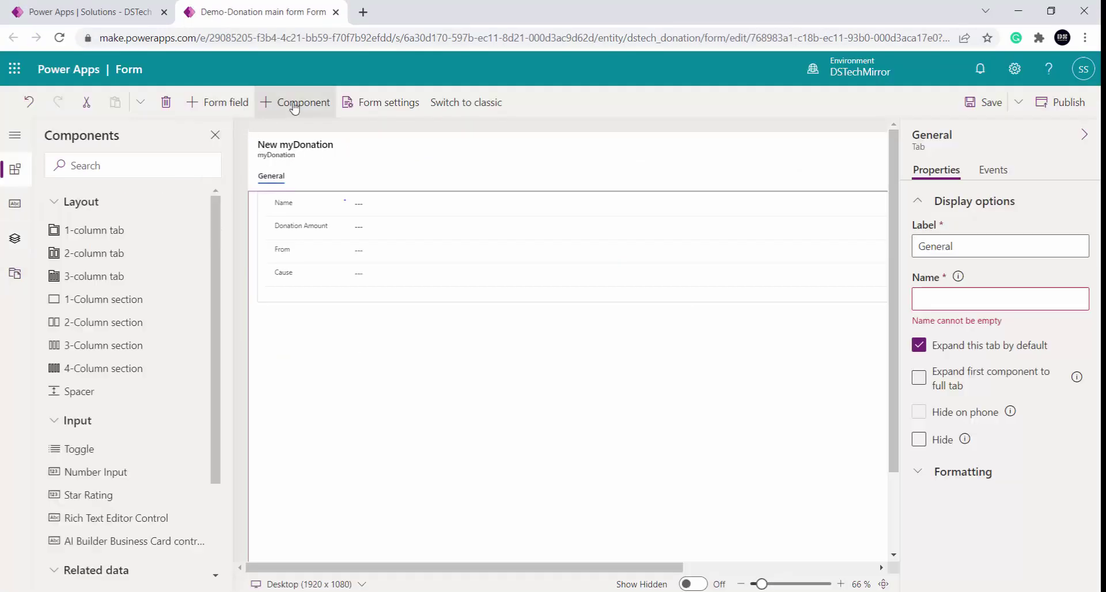
left_click(127, 237)
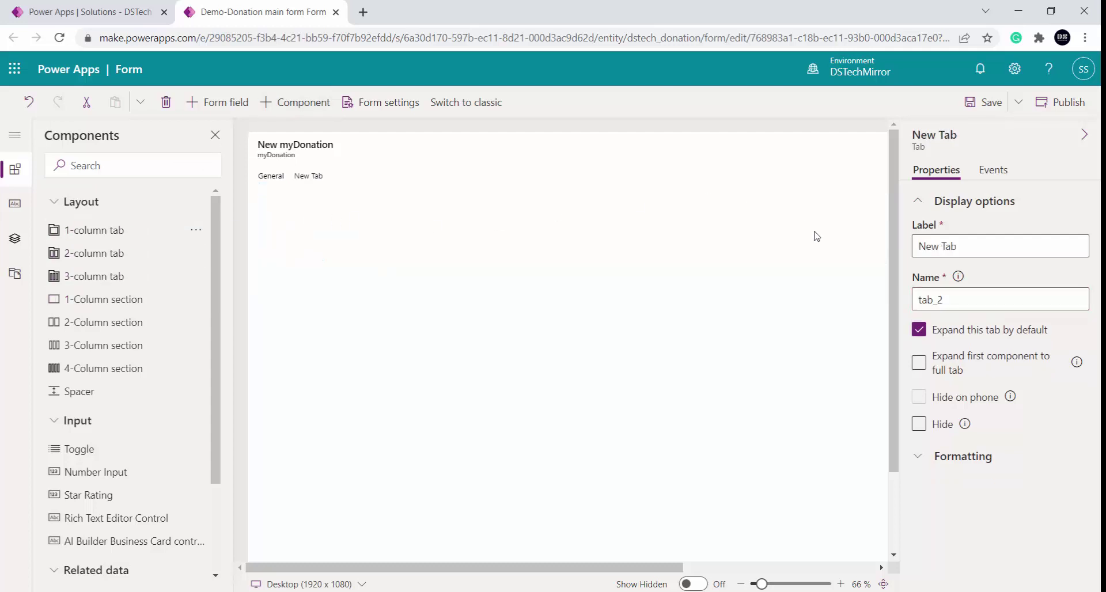
left_click(981, 250)
key("ctrl+a")
type("Quick View")
left_click(1034, 498)
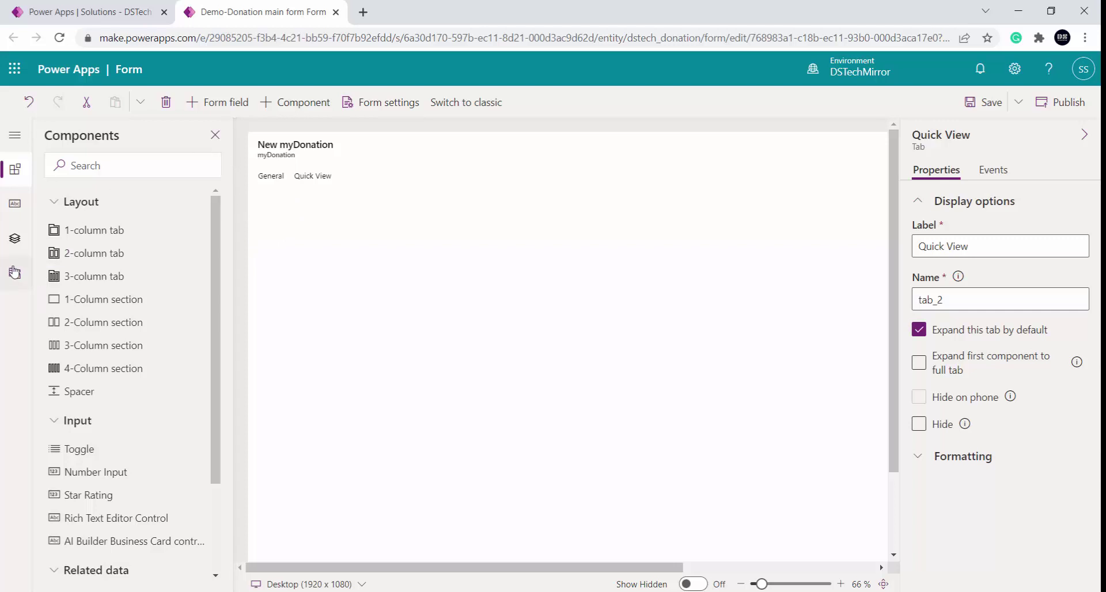
Insert a Quick view component into New Section of the Quick View tab
left_click(14, 239)
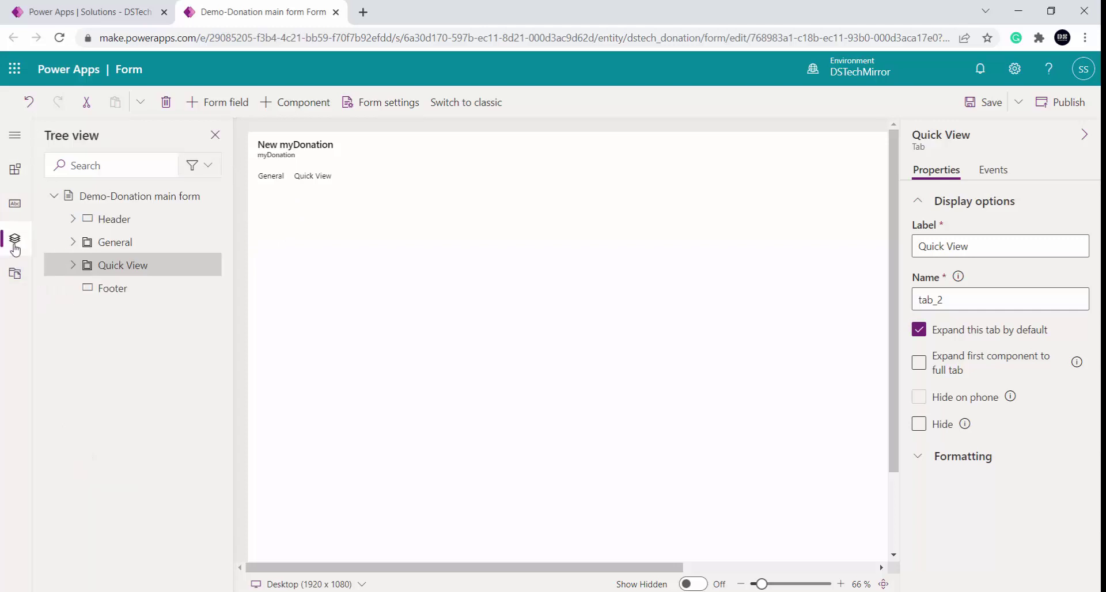
left_click(73, 266)
left_click(151, 292)
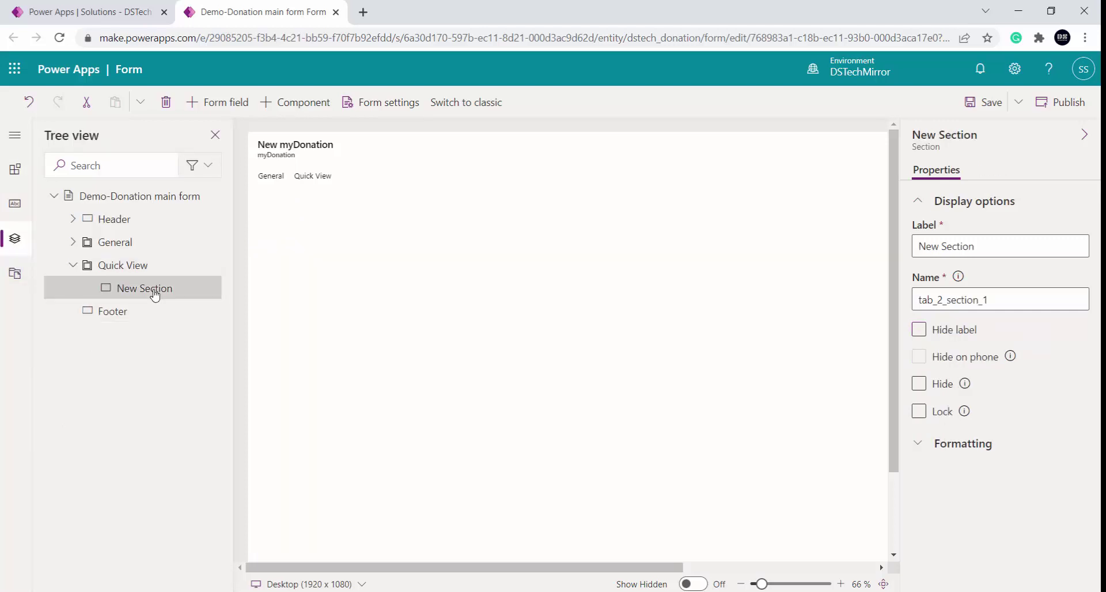
left_click(128, 265)
left_click(141, 288)
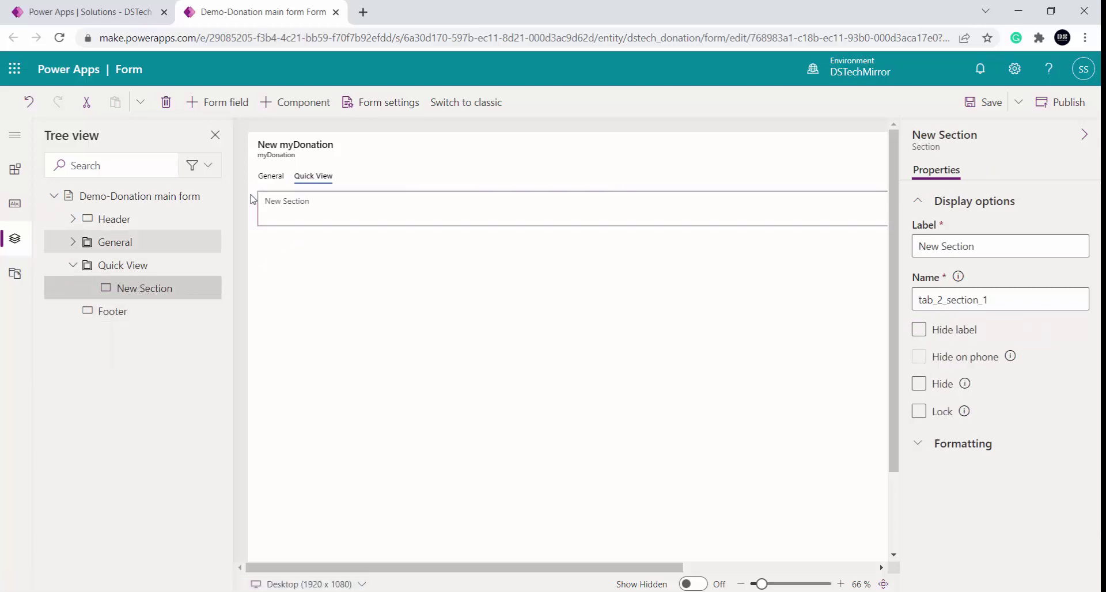
left_click(291, 102)
scroll(118, 289, "down", 2)
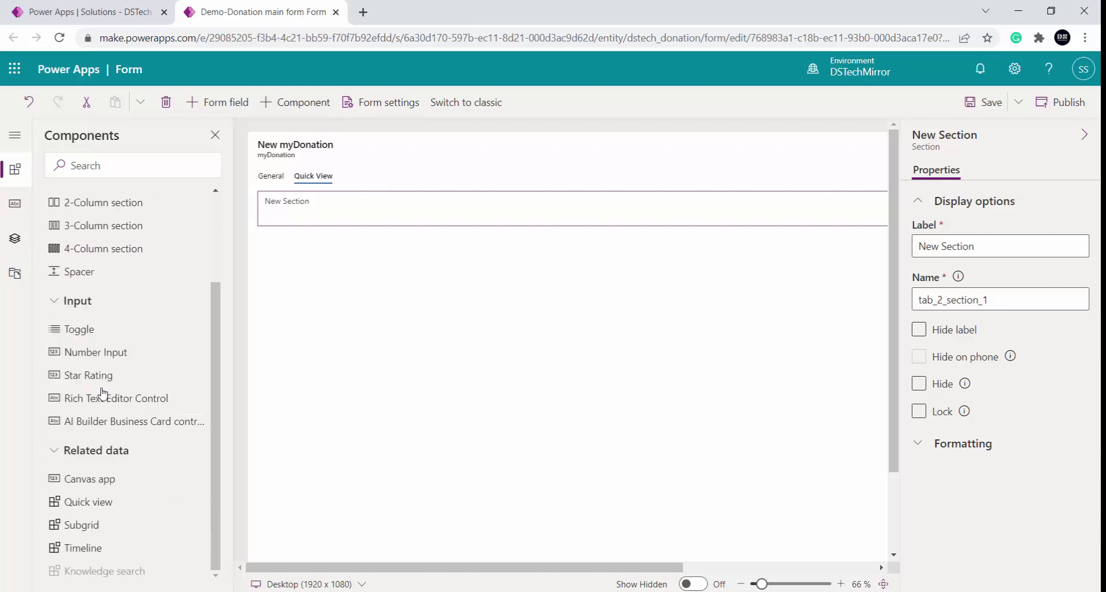
left_click(104, 507)
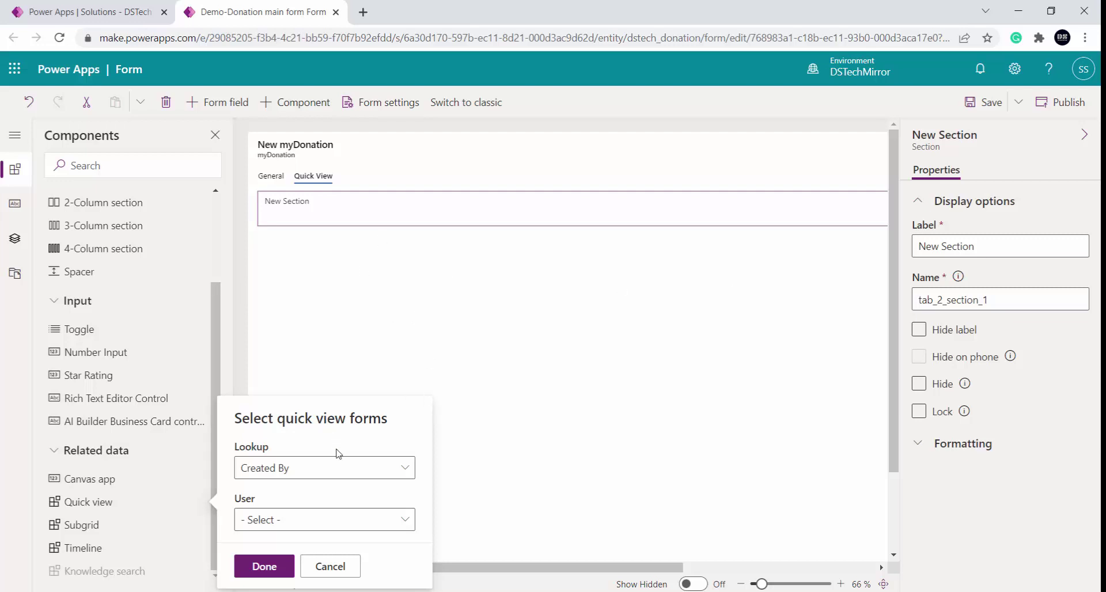
Set the component's lookup to Fundraiser and its myFundraiser form to Demo-MyFundraiser quick view form, and save the main form
left_click(330, 469)
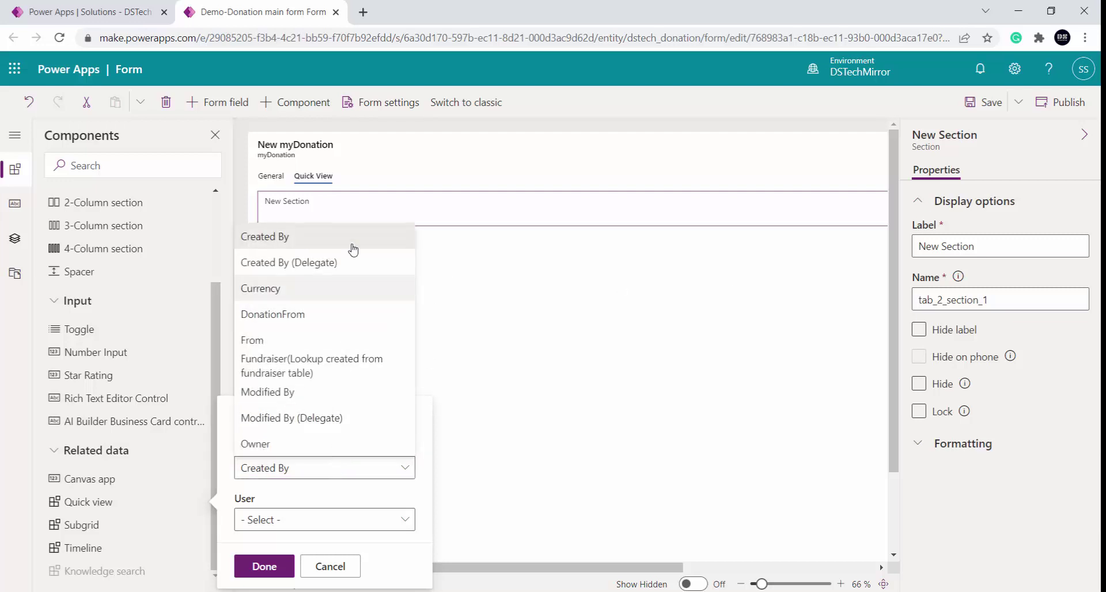
left_click(291, 375)
left_click(311, 521)
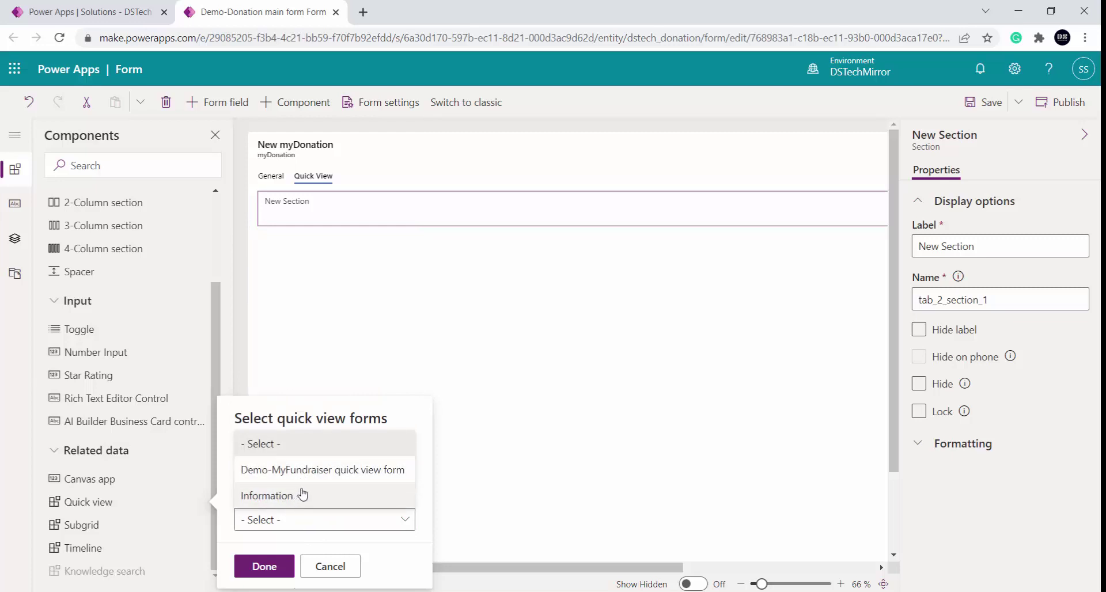
left_click(313, 471)
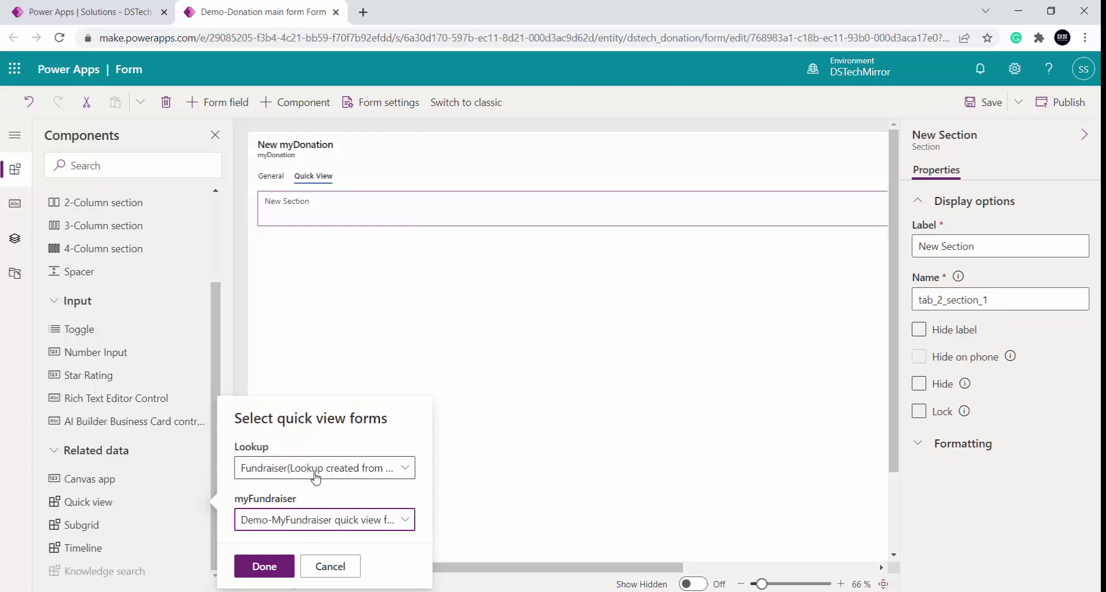
left_click(260, 566)
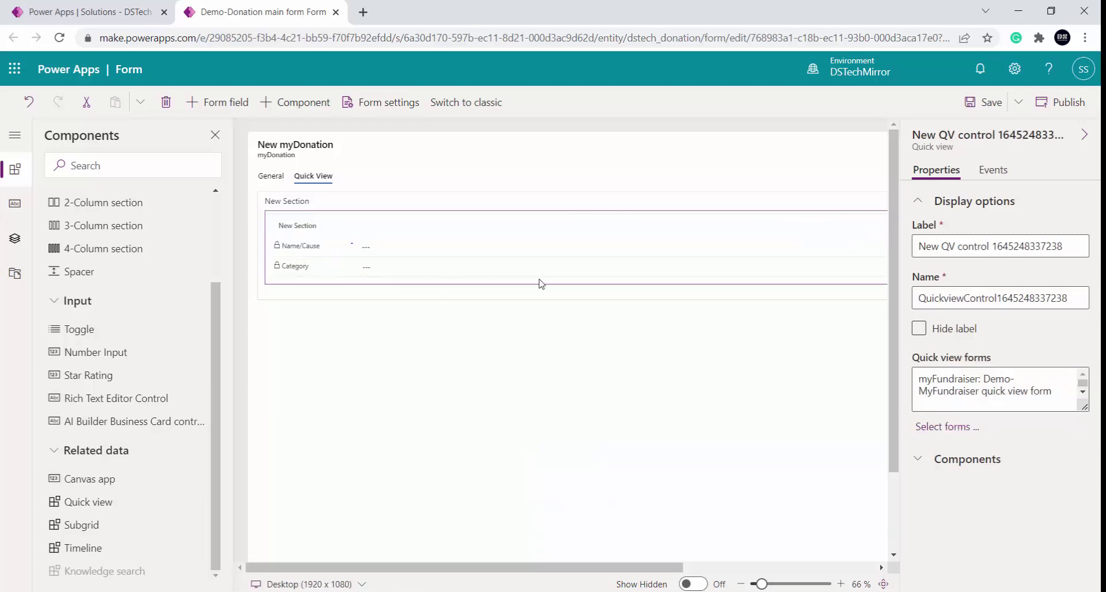
left_click(998, 104)
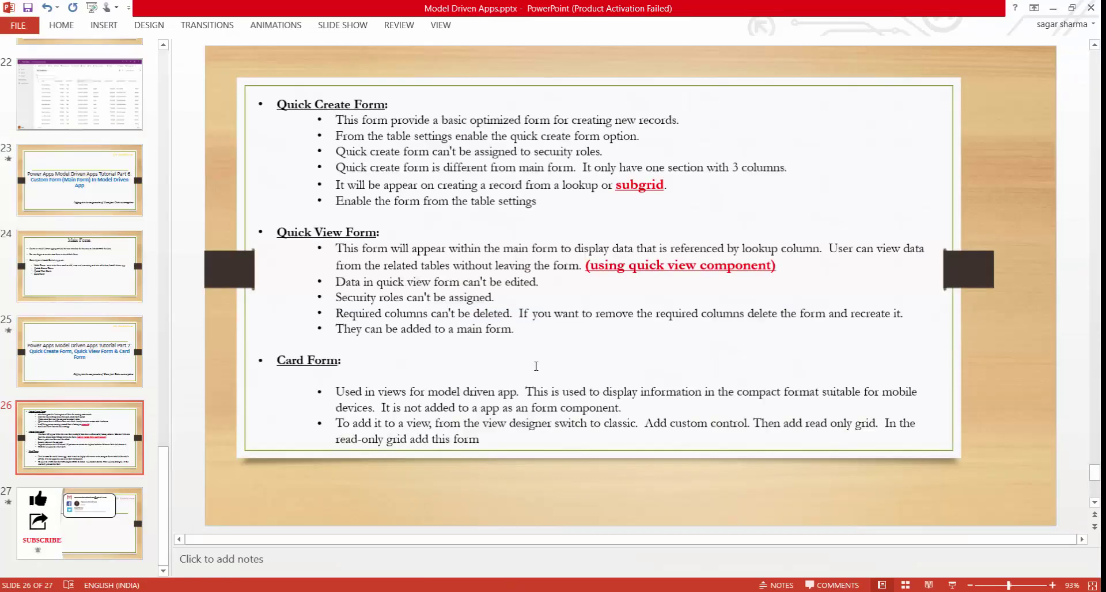
Add the bullet "Create form in parent table." to the Quick View Form notes in PowerPoint and return to Power Apps
left_click(552, 354)
key("Return")
type("Cr")
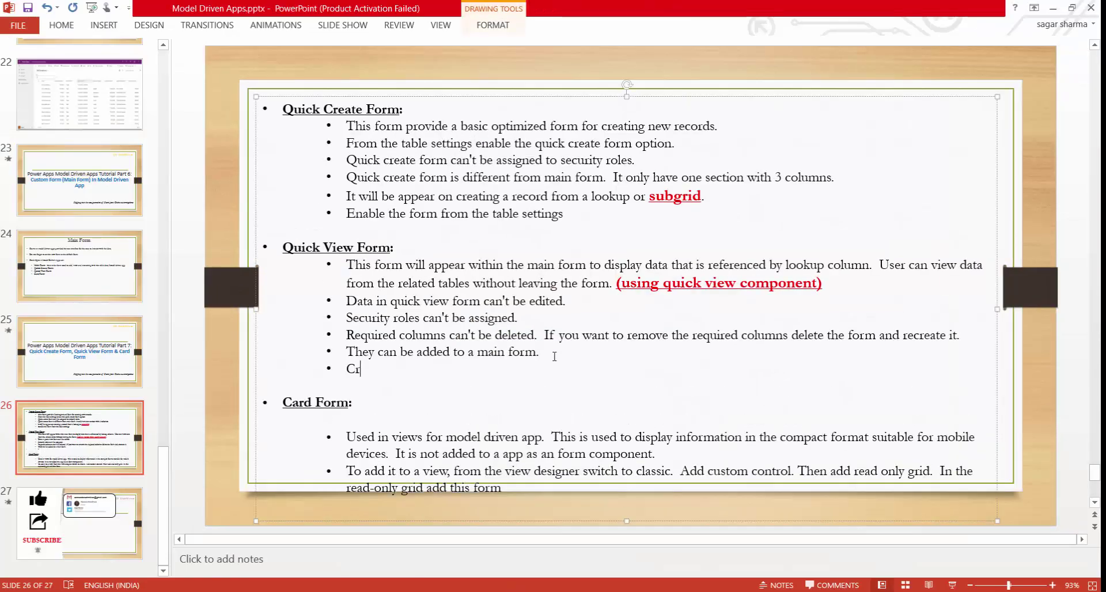
type("eate form in parent table.")
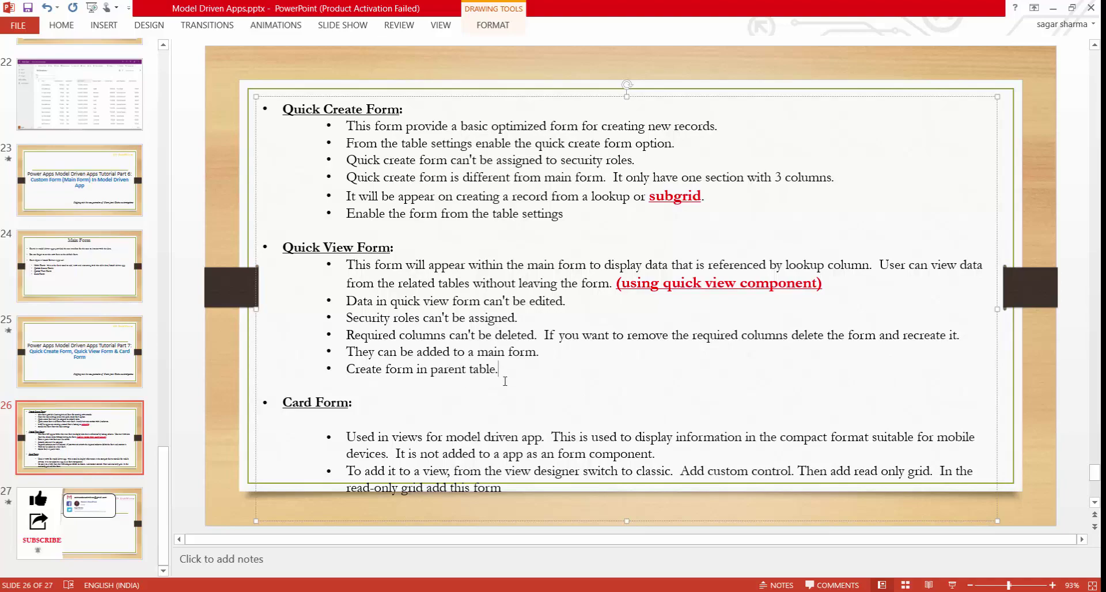
key("alt+Tab")
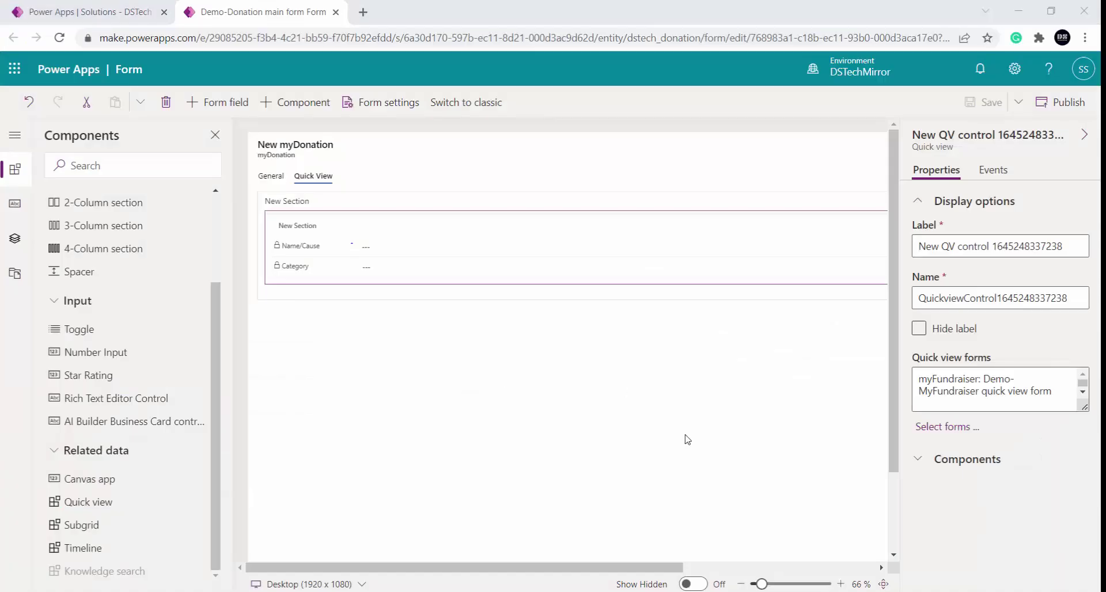
key("alt+Tab")
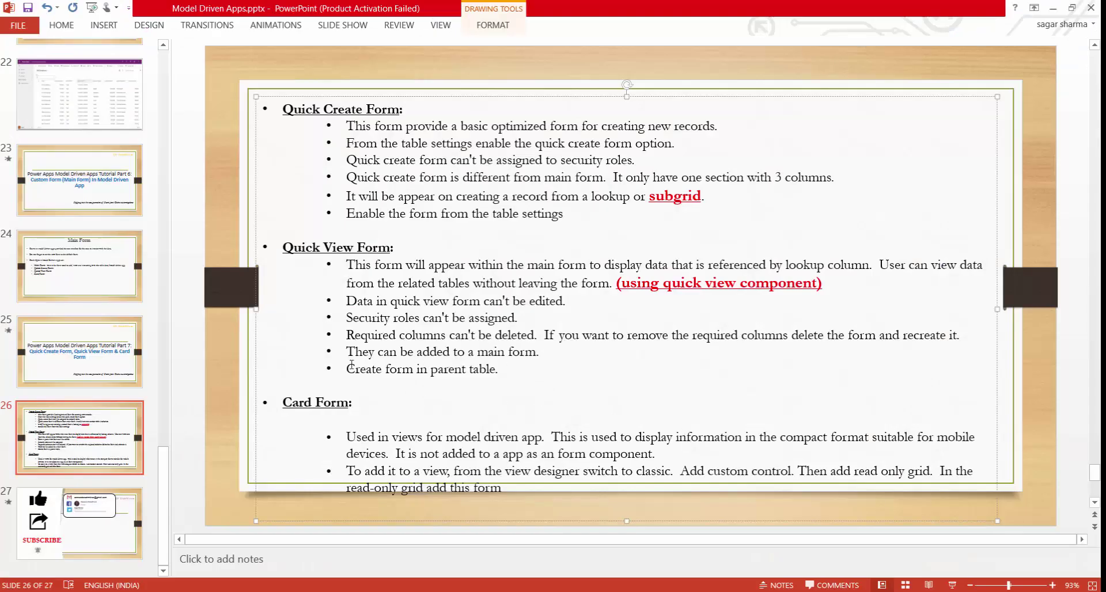
key("alt+Tab")
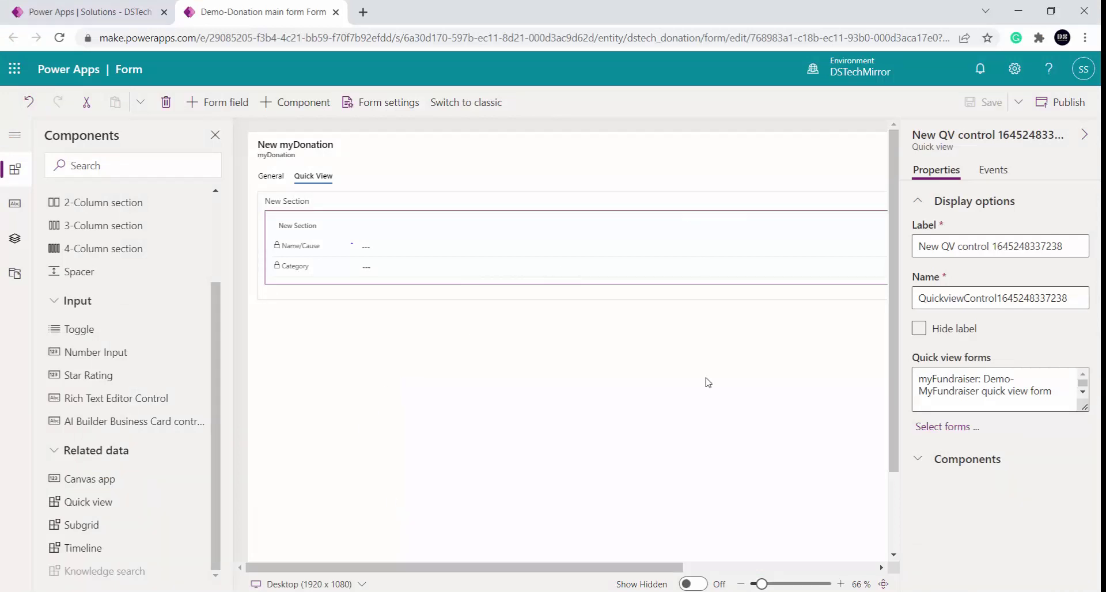
Play DSTech_My_FundraiserApp from the solution's apps and close the Demo-Donation main form editor
left_click(82, 7)
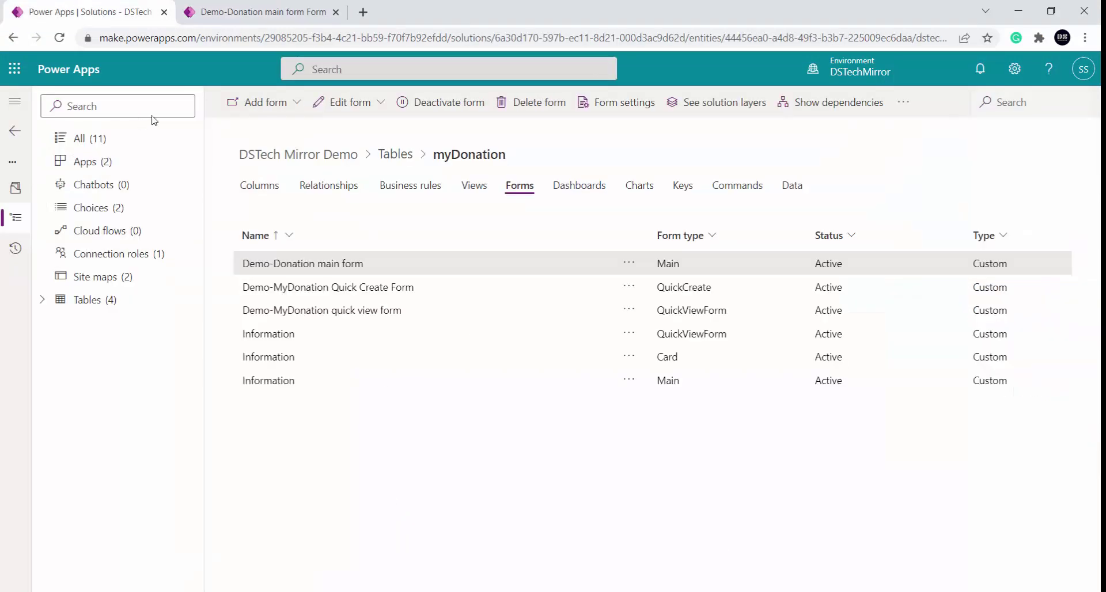
left_click(140, 169)
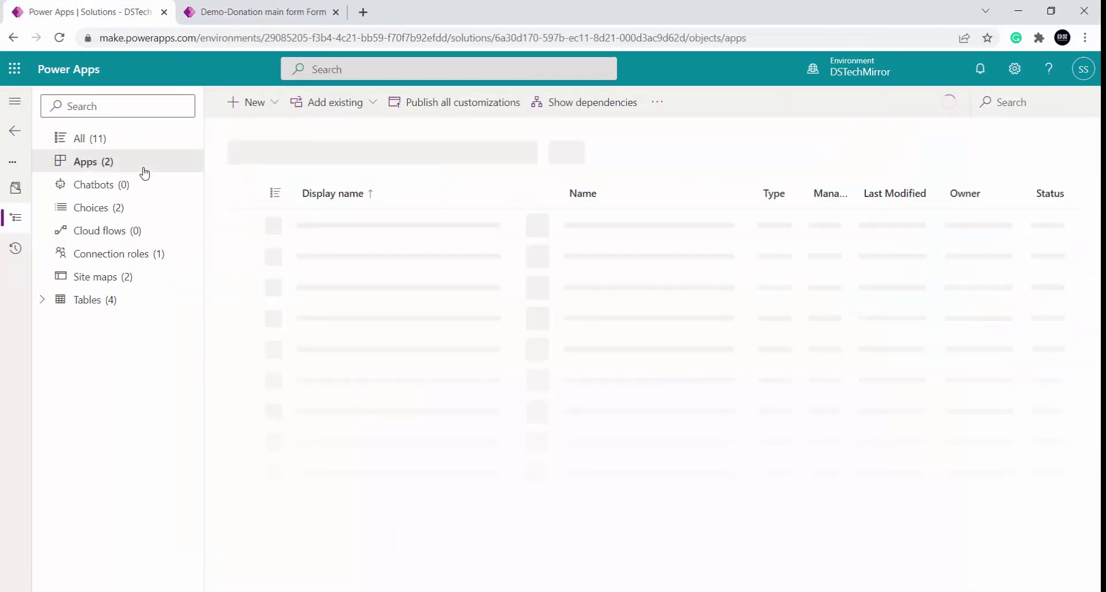
left_click(543, 226)
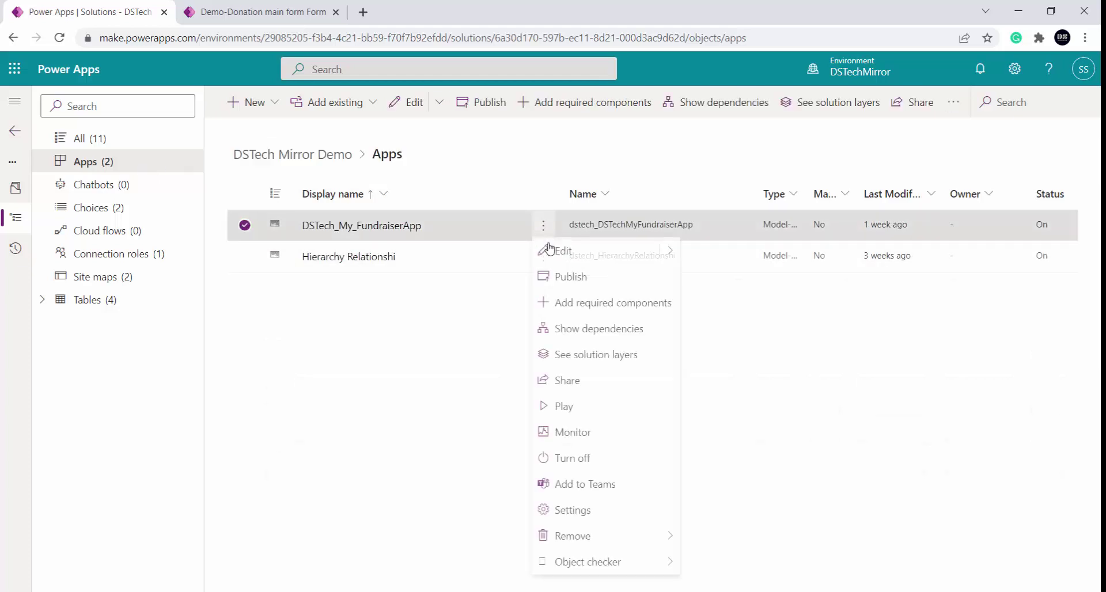
left_click(624, 413)
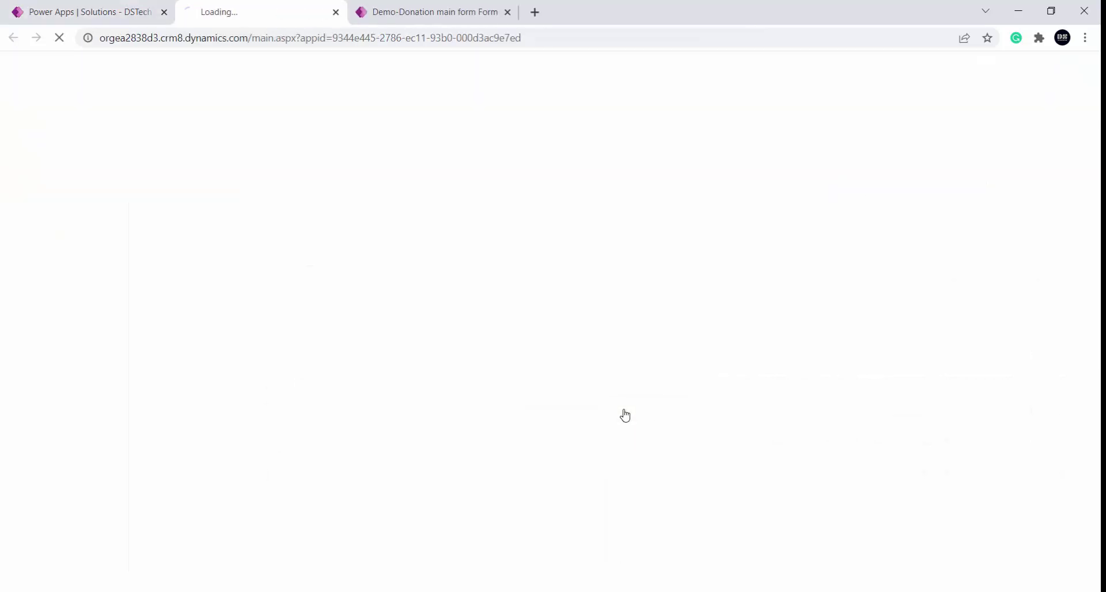
left_click(449, 7)
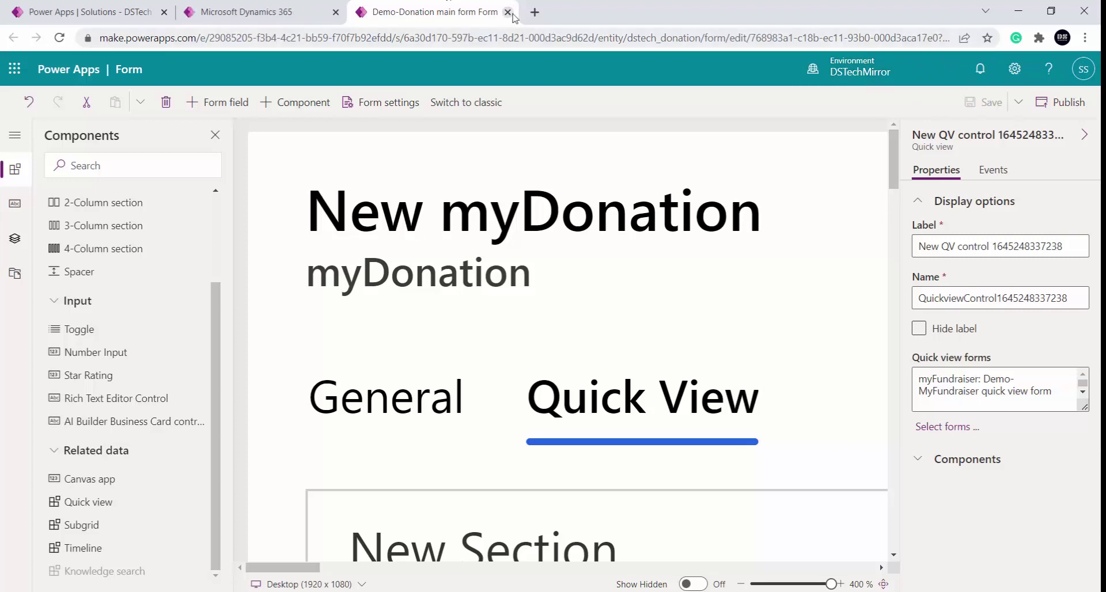
key("ctrl+w")
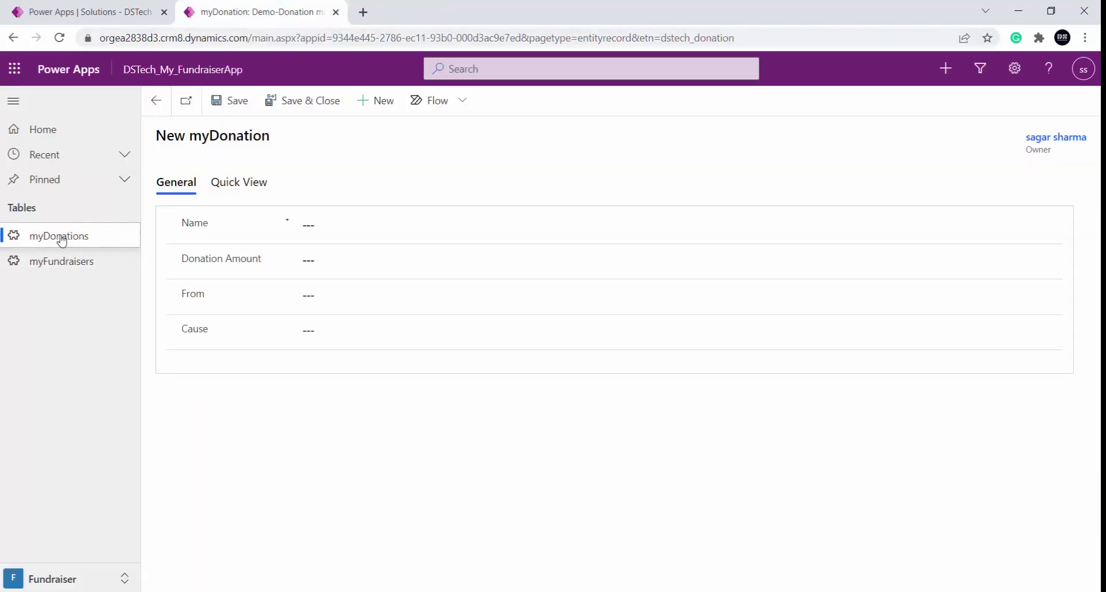
Open the My First Donation record from myDonations and check the fundraiser details on its Quick View tab
left_click(56, 238)
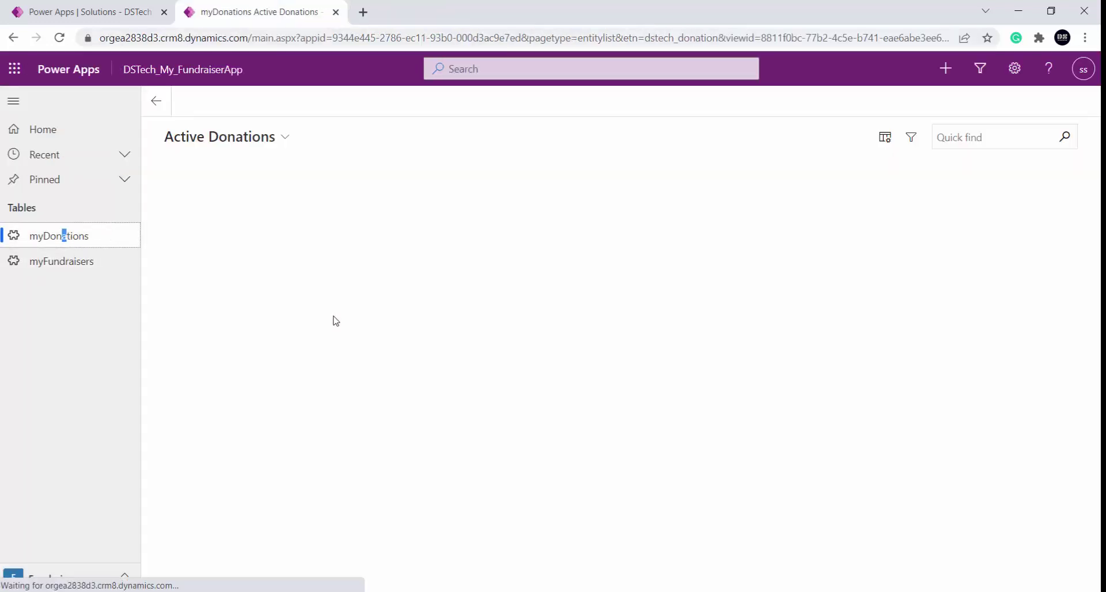
left_click(247, 203)
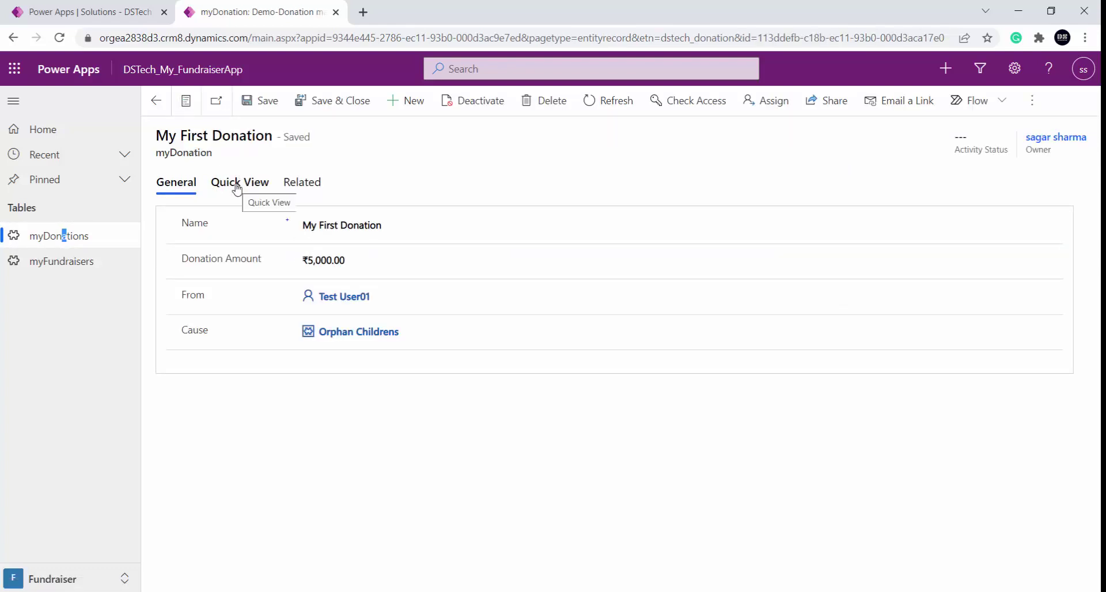
left_click(234, 189)
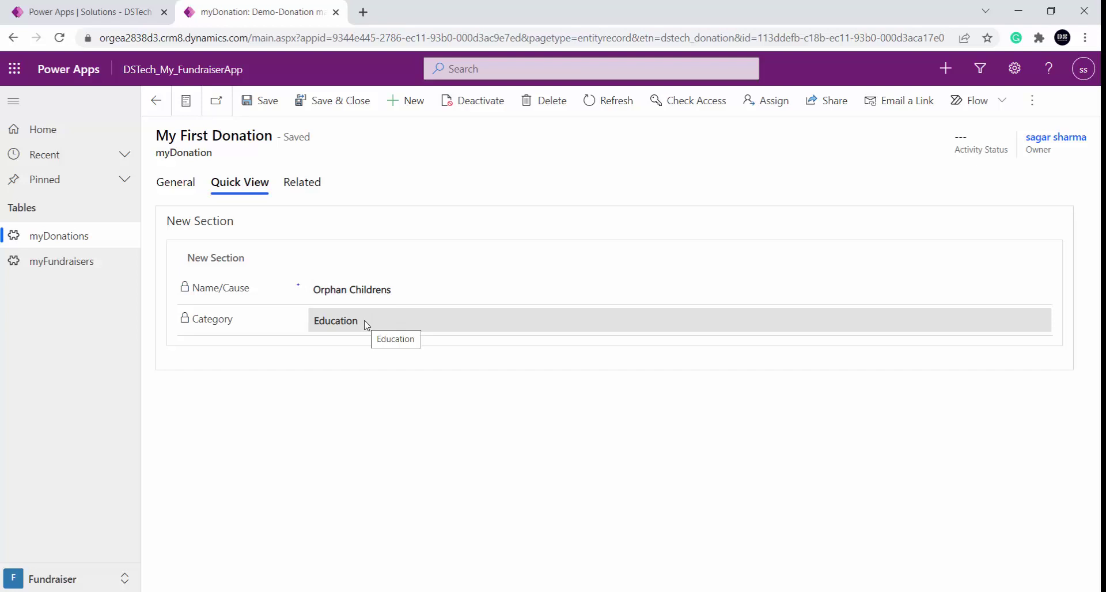
Open the MyfirstDonation record and compare its General fields with the fundraiser details on its Quick View tab
left_click(156, 101)
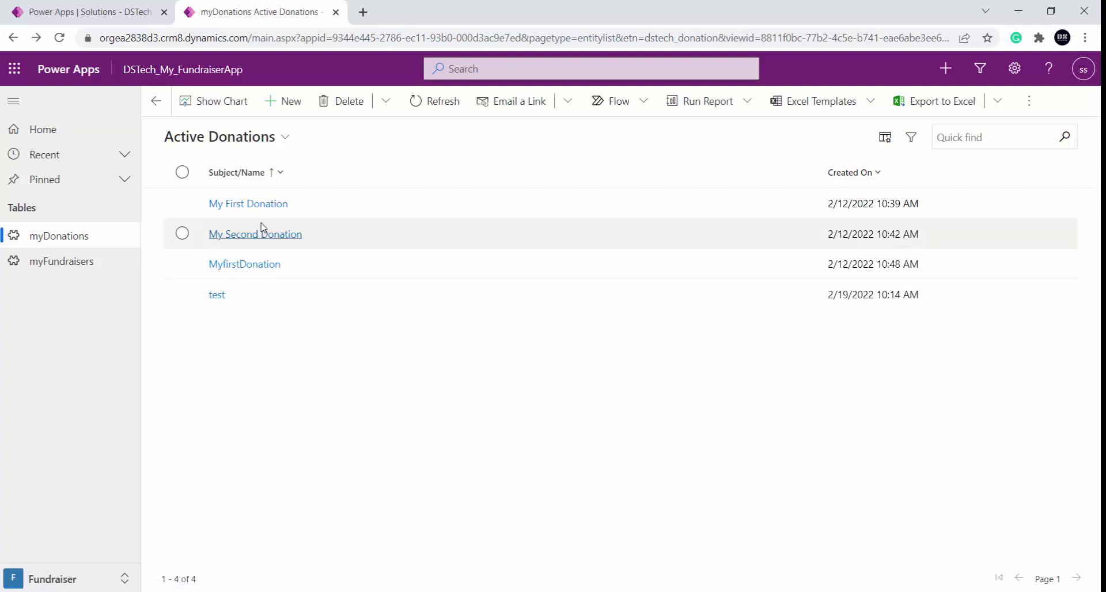
left_click(244, 265)
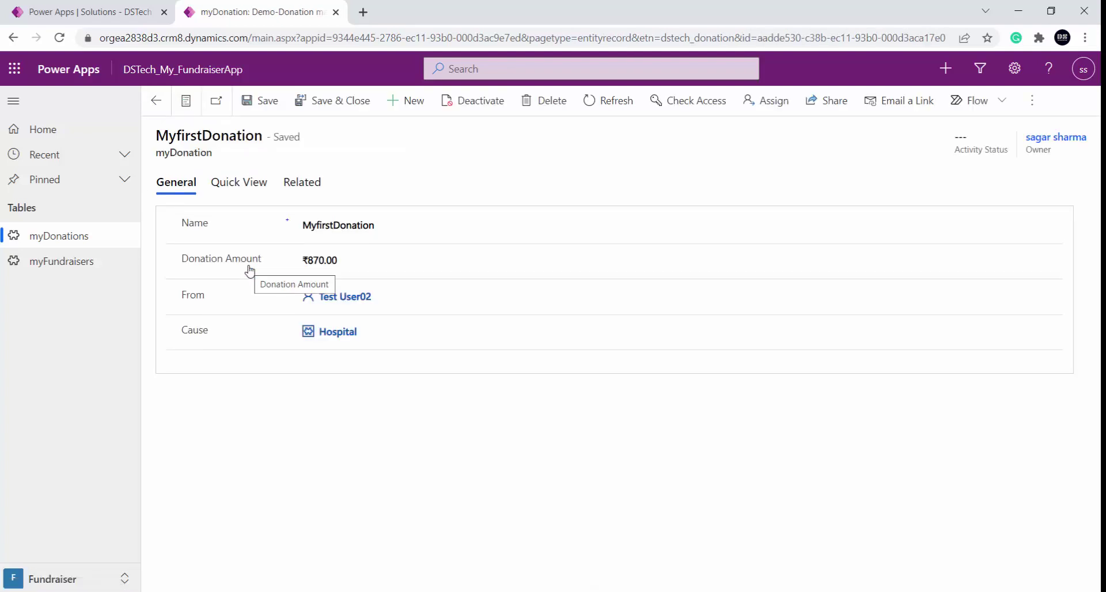
left_click(237, 184)
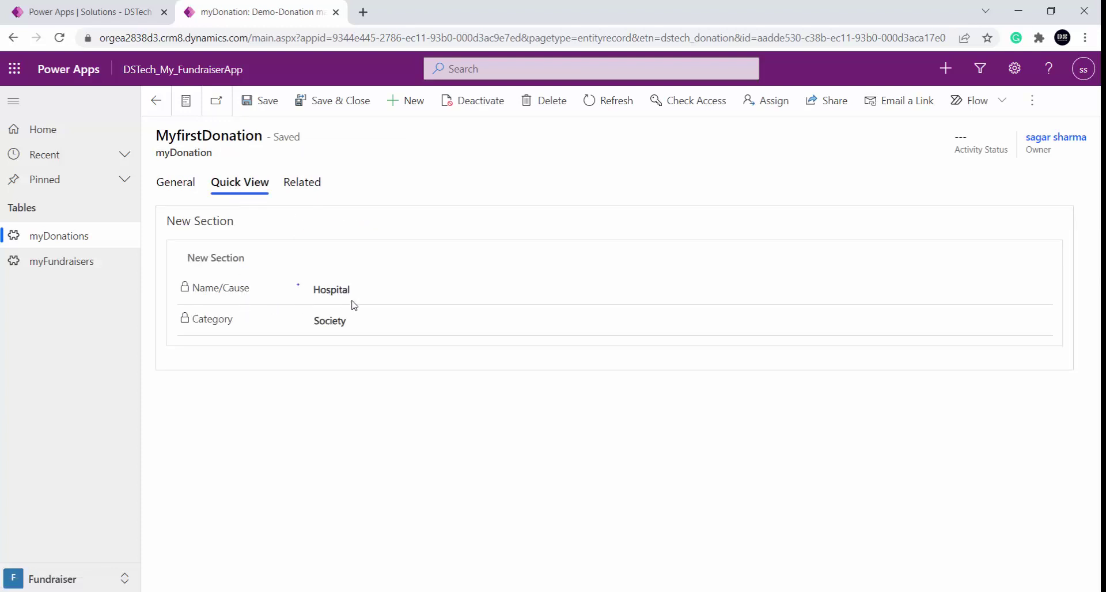
left_click(175, 187)
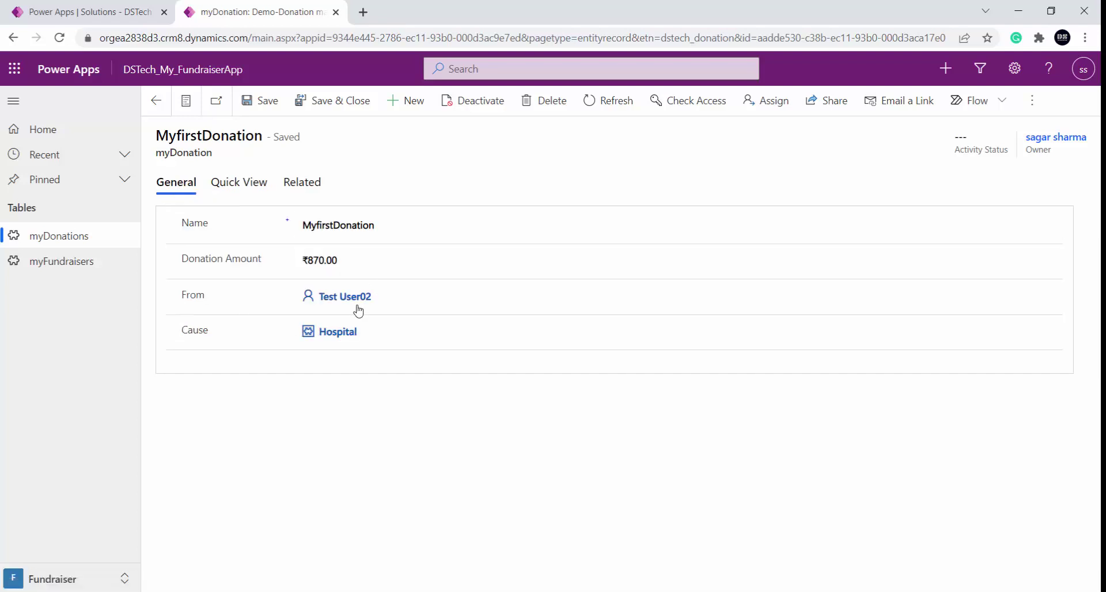
left_click(236, 182)
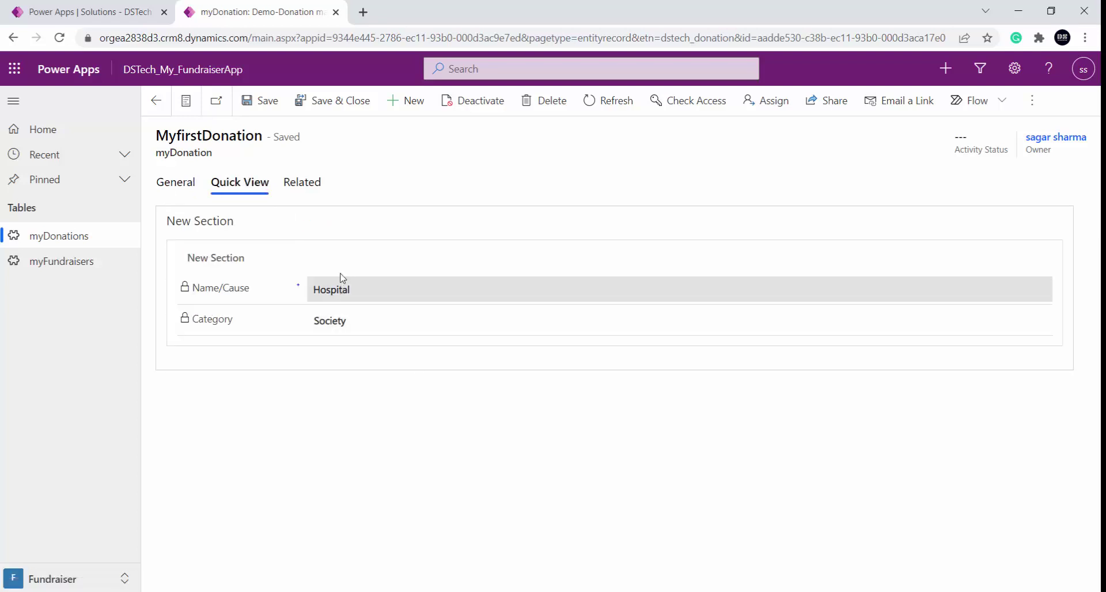
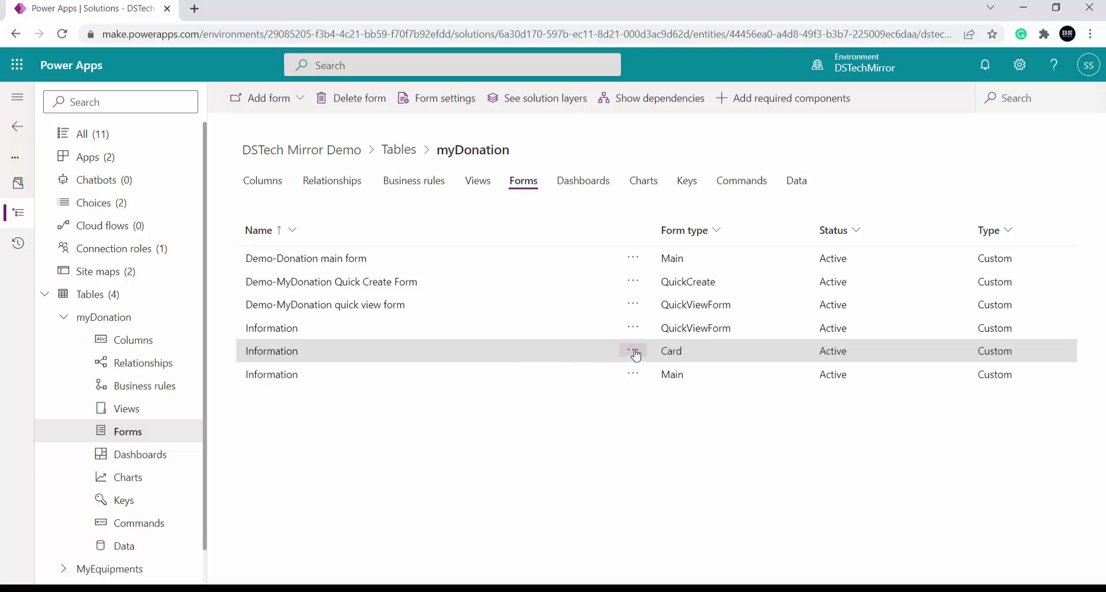
Open the existing Information card form of myDonation and examine its Header, Details and Footer sections and available fields
left_click(627, 351)
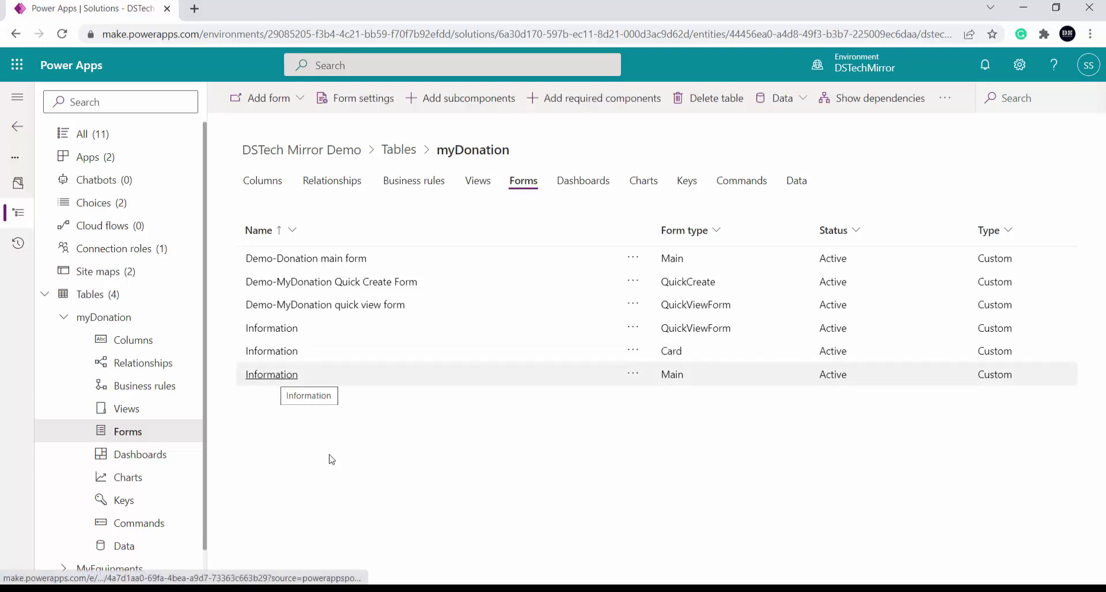
left_click(286, 353)
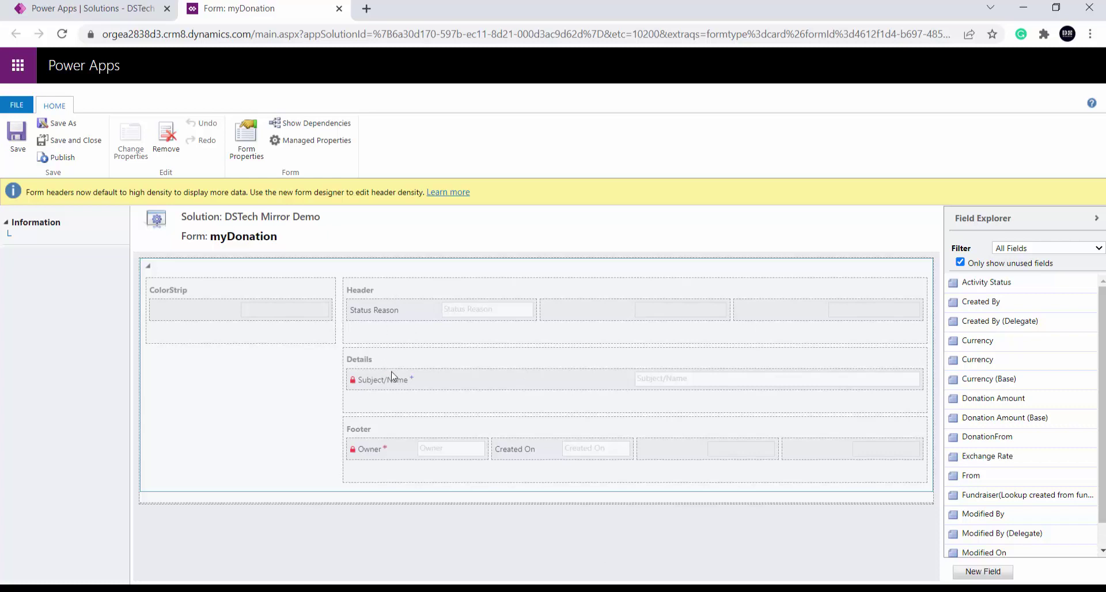
left_click(401, 436)
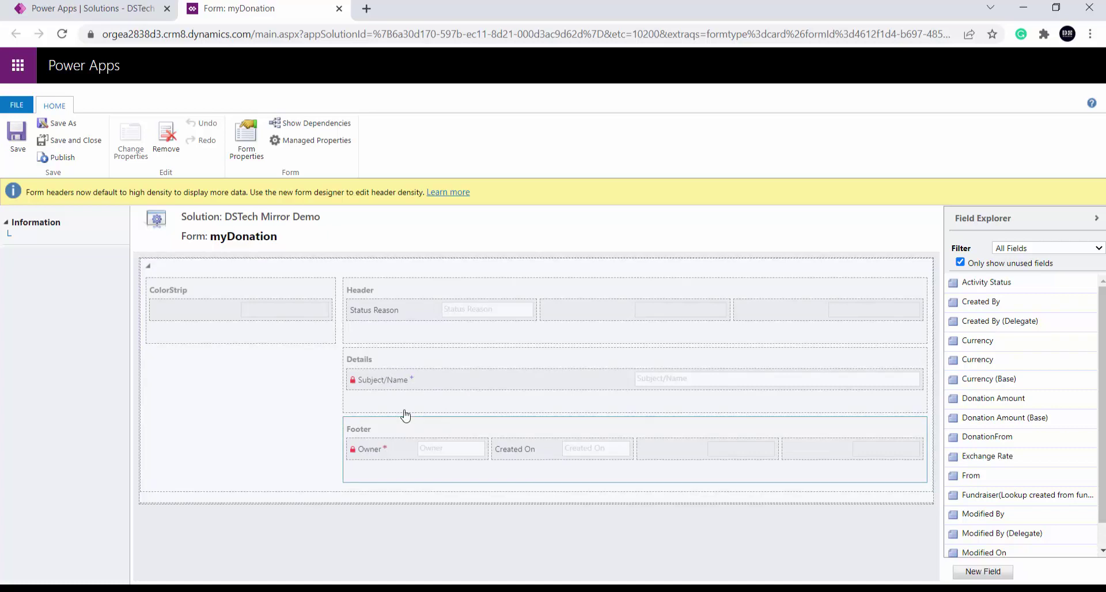
left_click(410, 298)
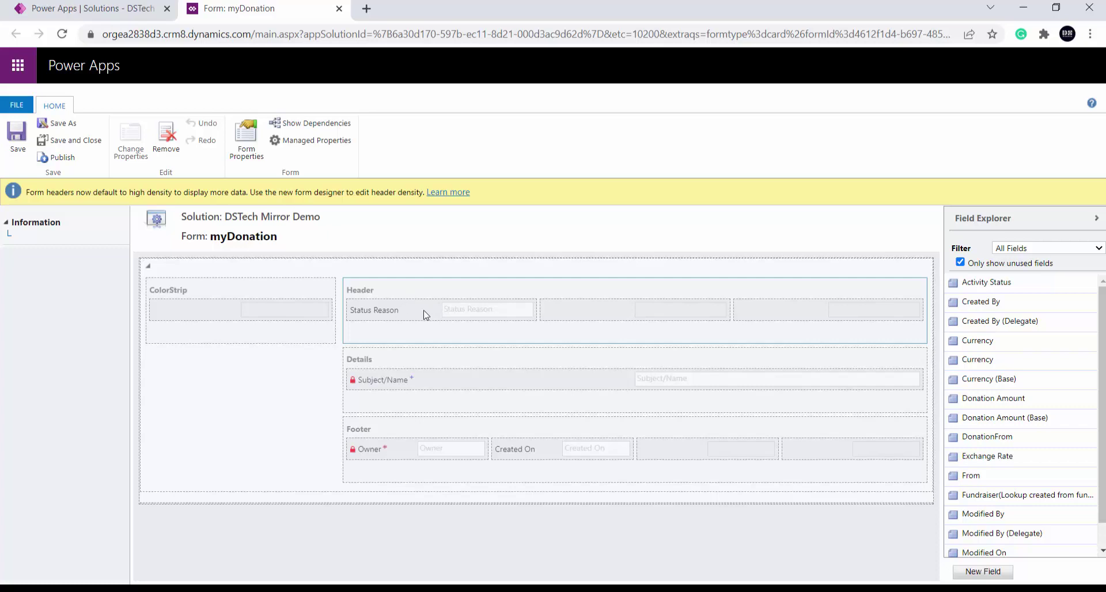
scroll(1023, 467, "down", 1)
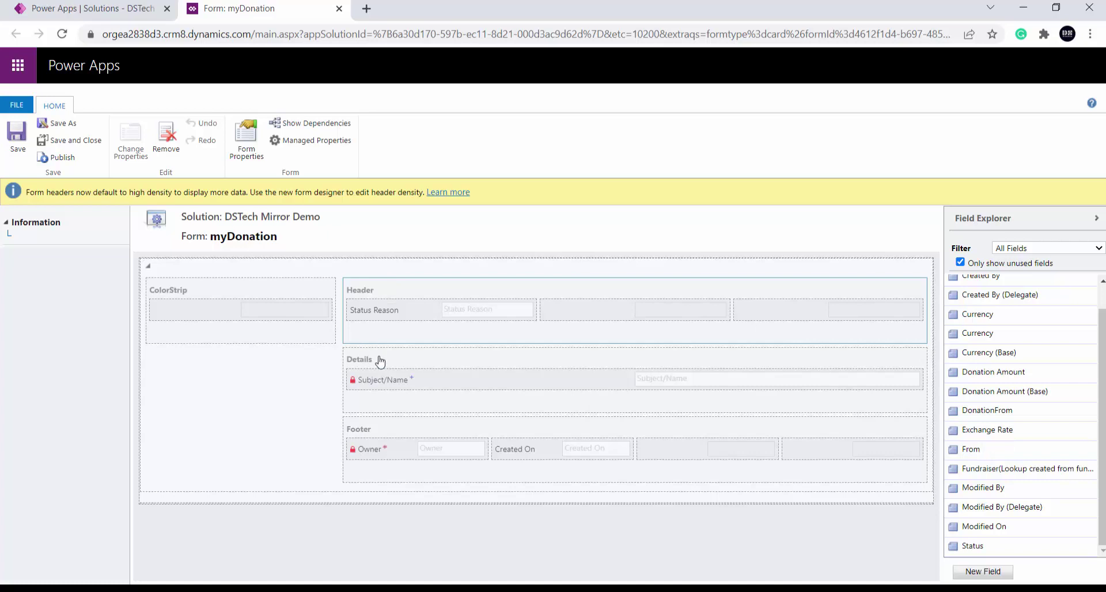
left_click(472, 385)
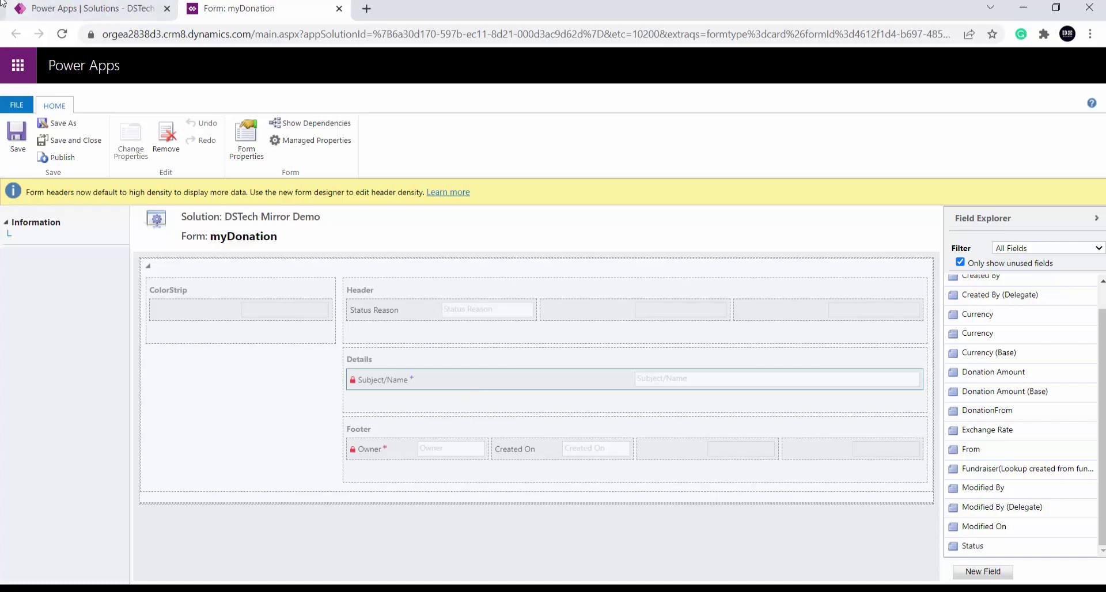
Return to the myDonation forms list and add a new card form to the table
left_click(95, 3)
left_click(628, 361)
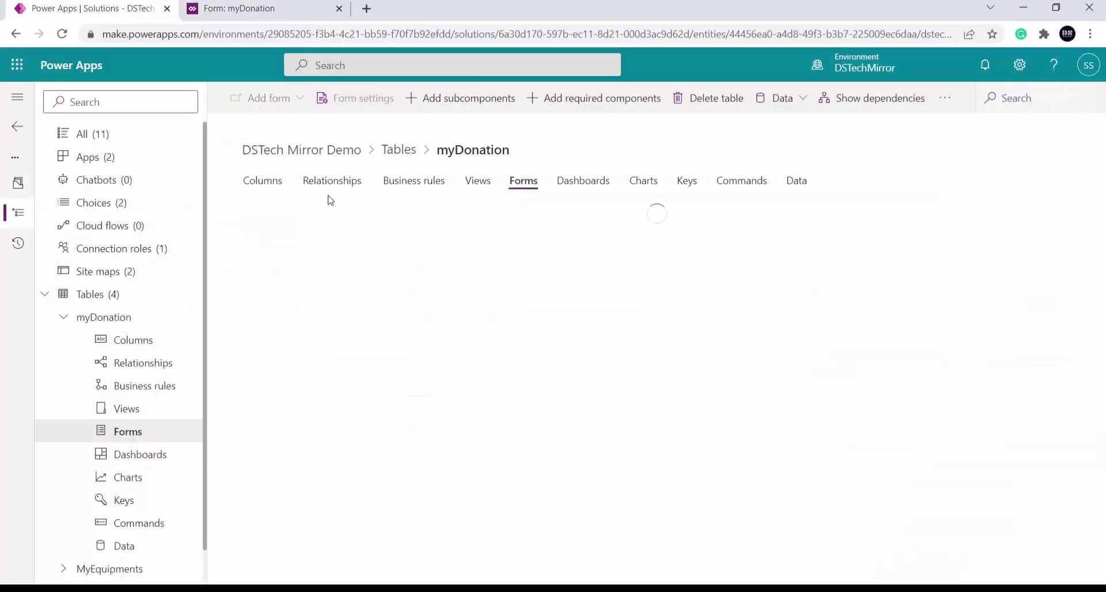
left_click(301, 99)
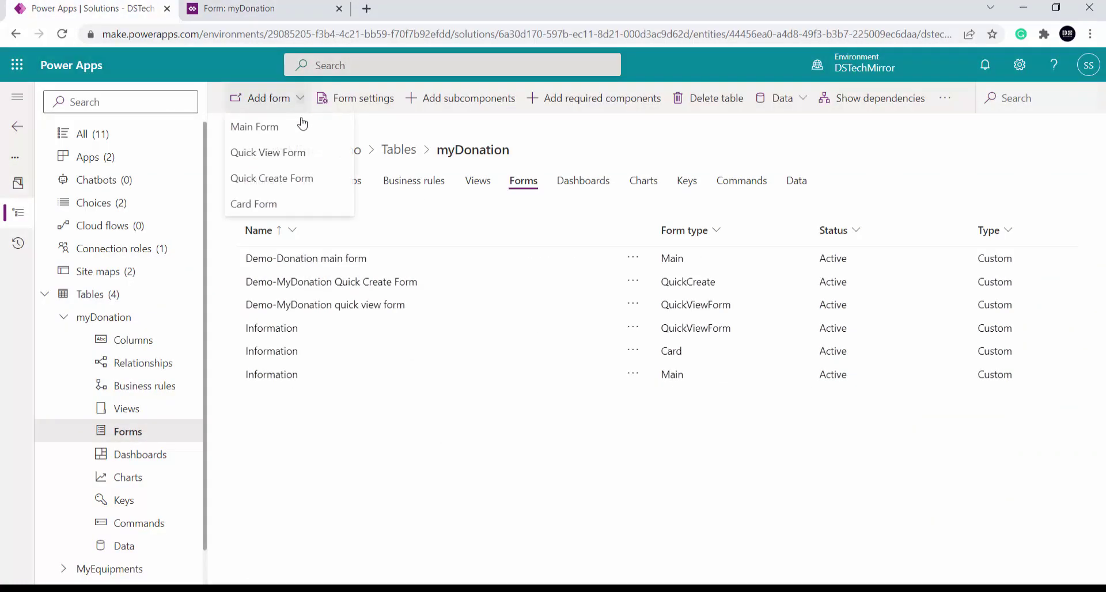
left_click(274, 206)
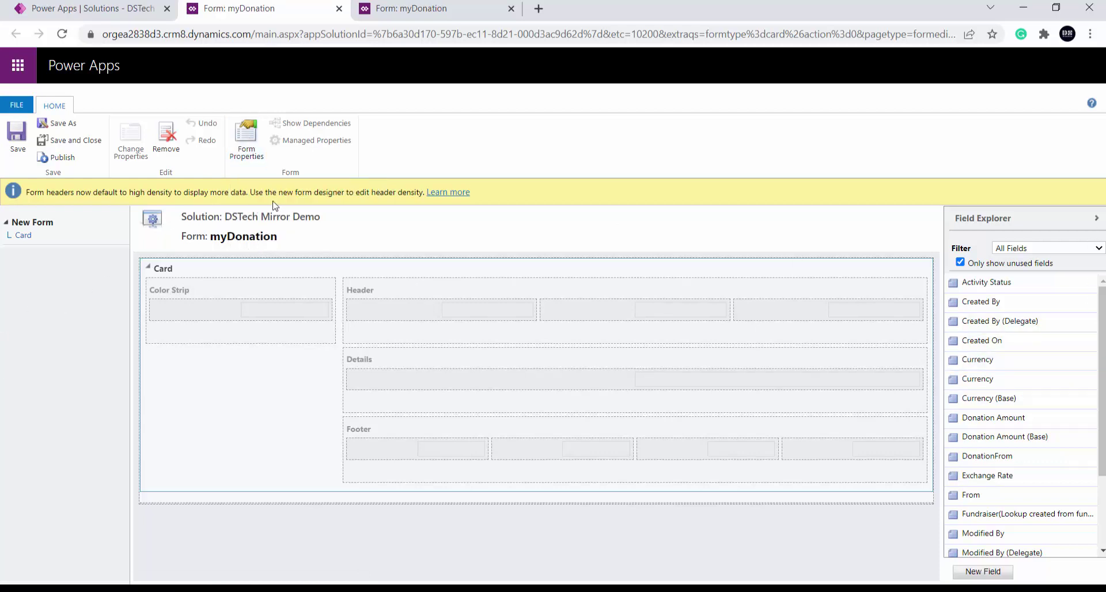
Give the new card form a name beginning with "Demo-DonationCardfo" in its form properties
left_click(242, 132)
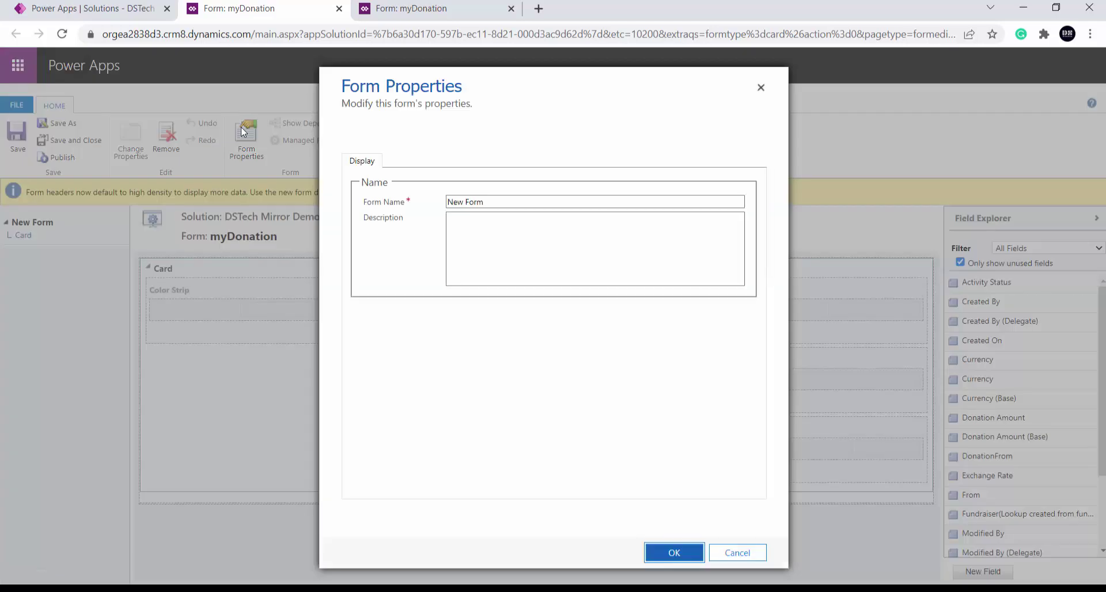
left_click_drag(500, 204, 367, 198)
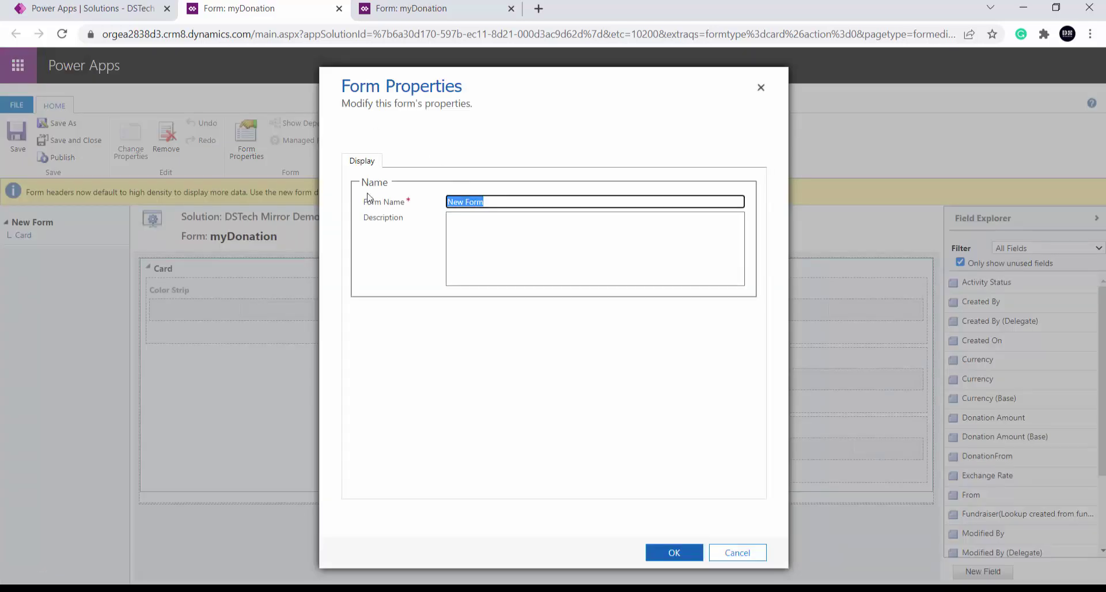
type("D")
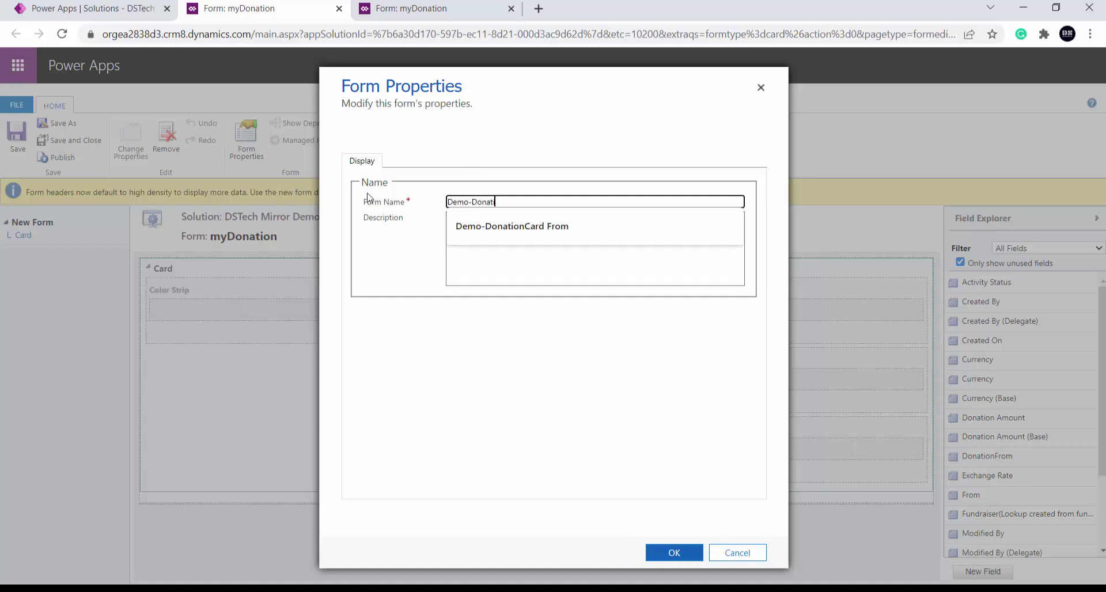
type("emo-DonationCard")
left_click(671, 553)
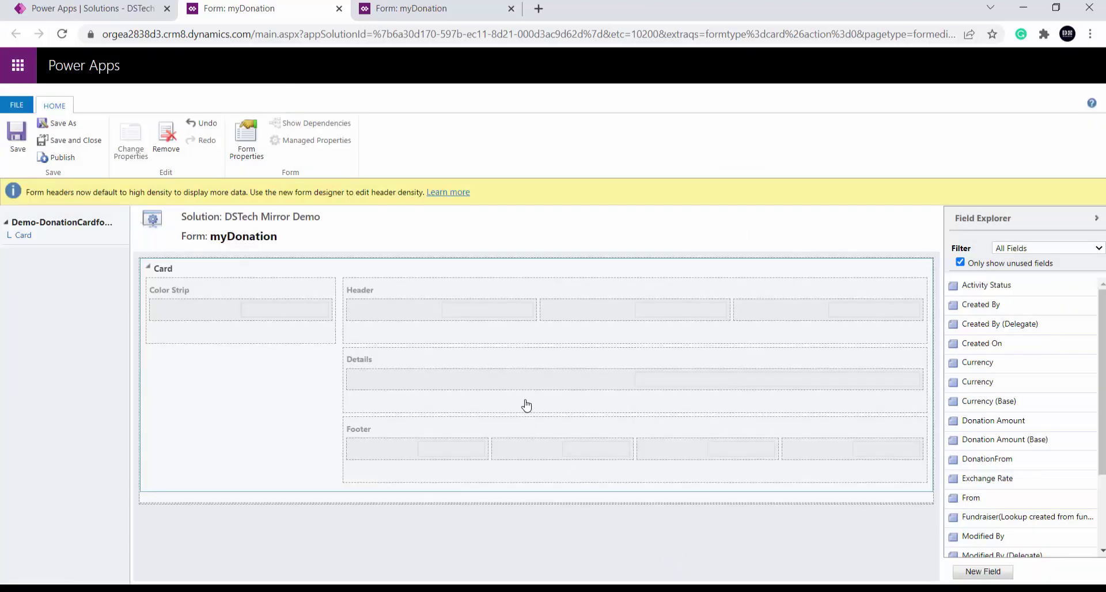
Place Activity Status, Created By and Created On in the card's Header section, and undo the placement of Created On
left_click(403, 315)
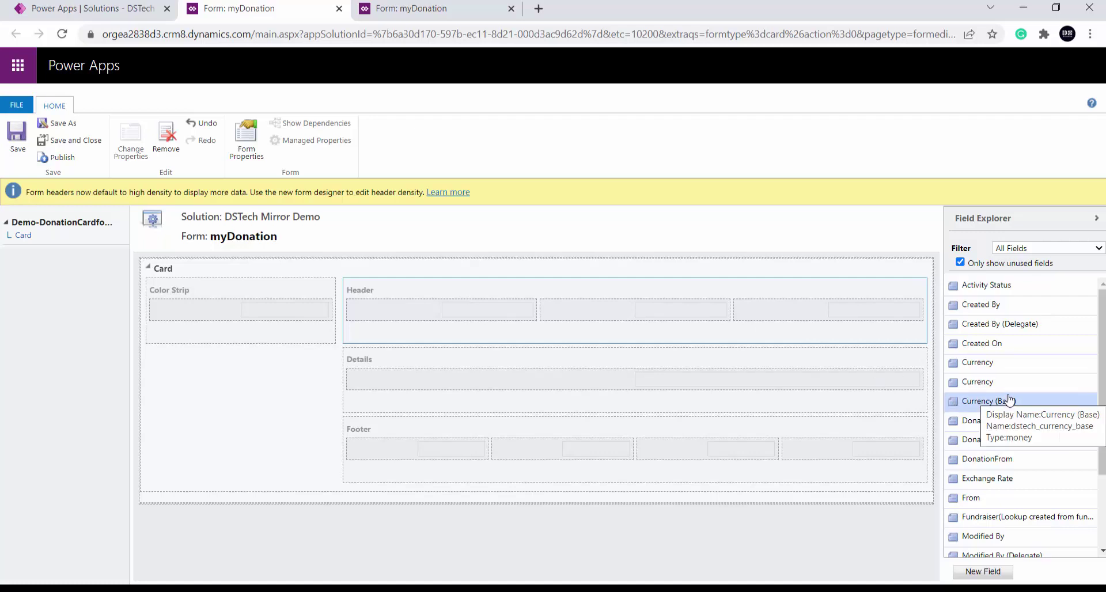
left_click_drag(1002, 286, 424, 309)
left_click_drag(1000, 286, 609, 309)
left_click_drag(984, 305, 816, 308)
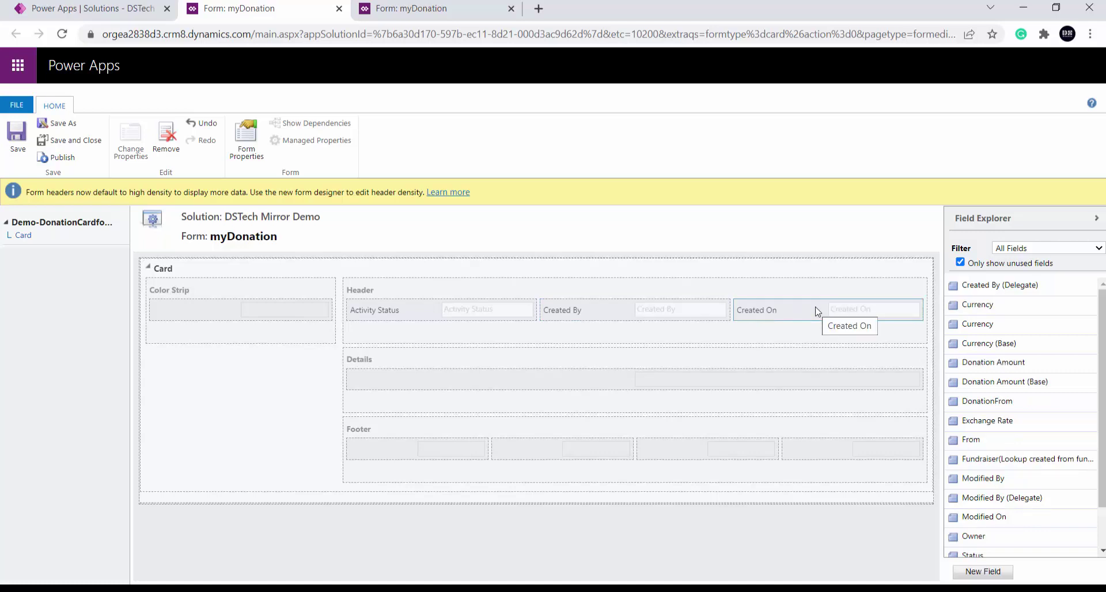
key("ctrl+z")
key("ctrl+z")
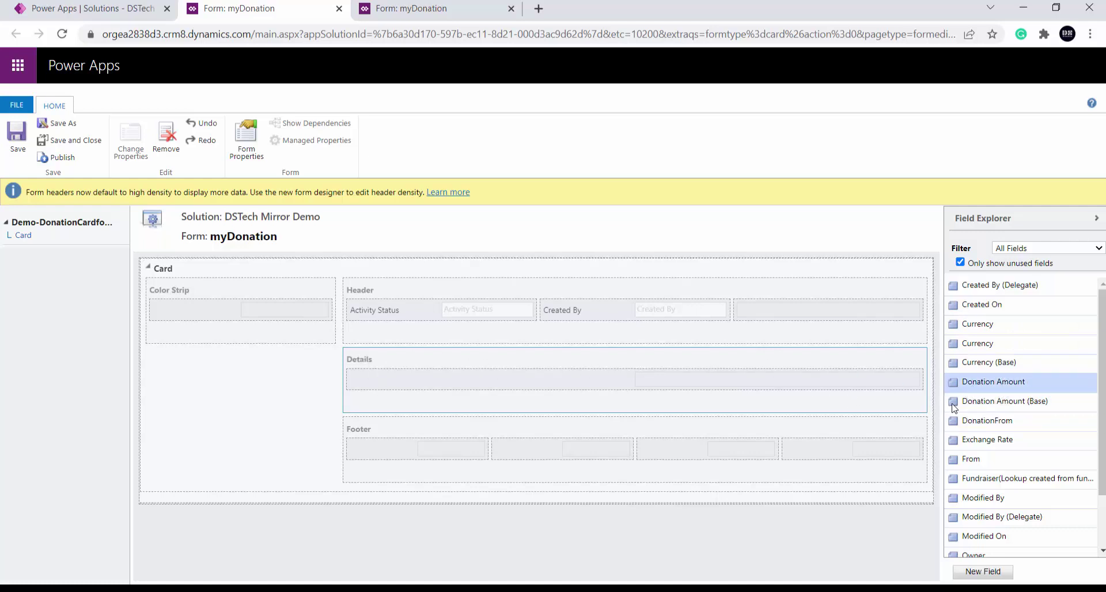
Add Donation Amount, Exchange Rate, From and DonationFrom, in that order, to the card's Details section
left_click_drag(973, 383, 474, 382)
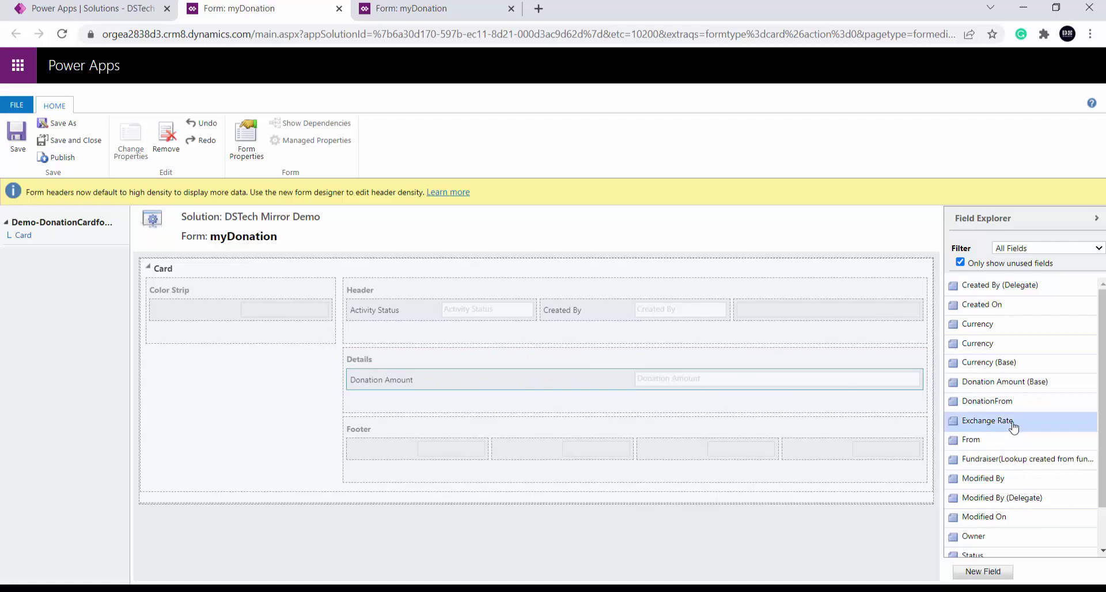
left_click_drag(878, 413, 428, 401)
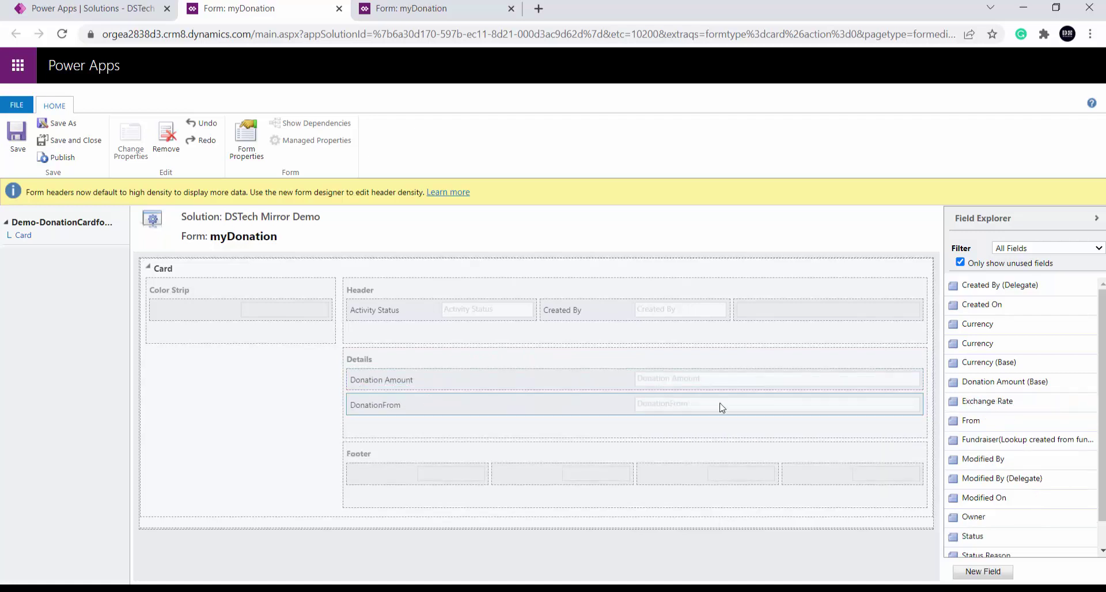
left_click_drag(988, 401, 406, 429)
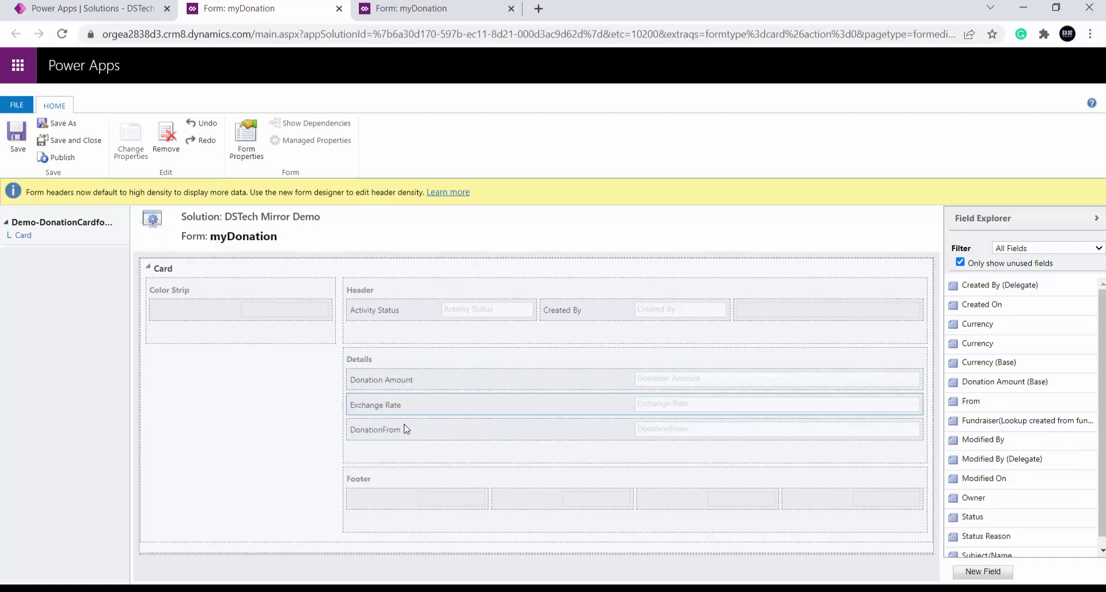
left_click_drag(970, 402, 366, 464)
left_click_drag(970, 402, 479, 444)
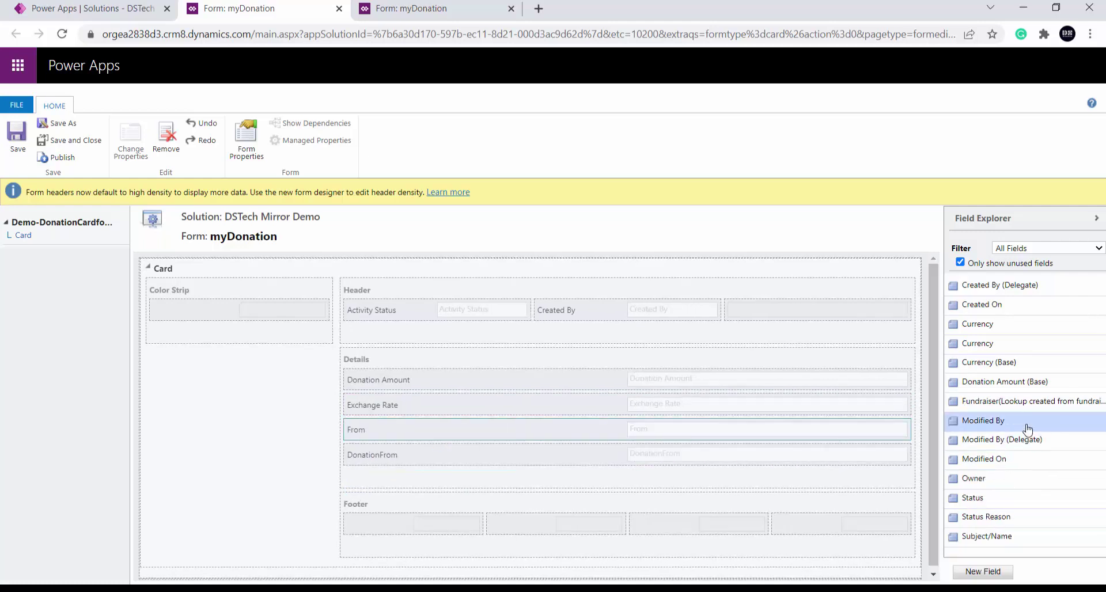
Try to add Modified By, Modified By (Delegate), Status Reason, Subject/Name and Status to the card's Details section
left_click_drag(1027, 429, 426, 470)
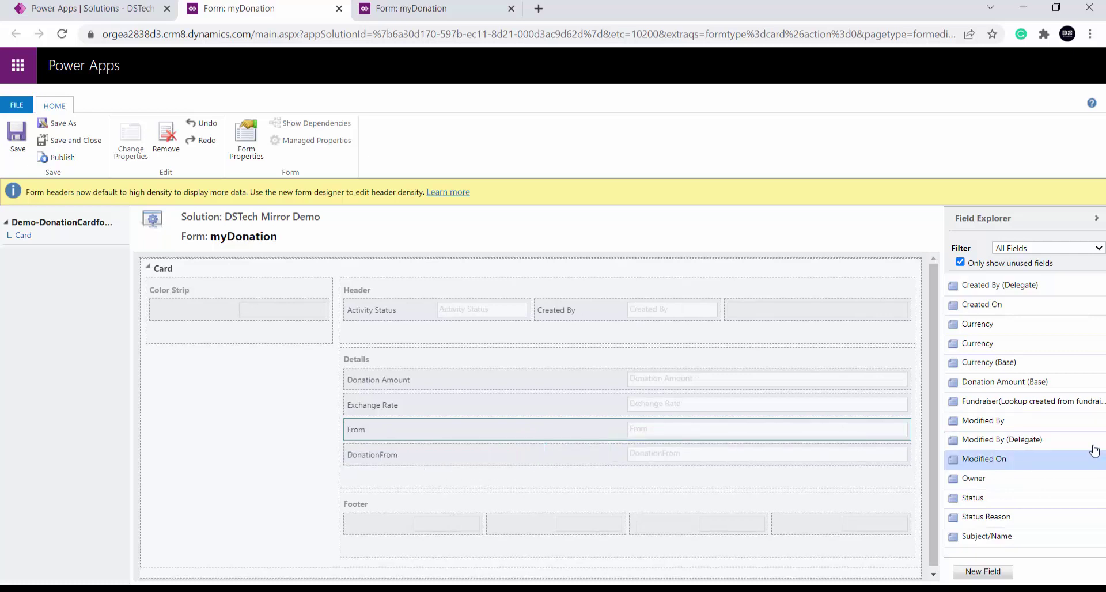
left_click_drag(1034, 441, 726, 487)
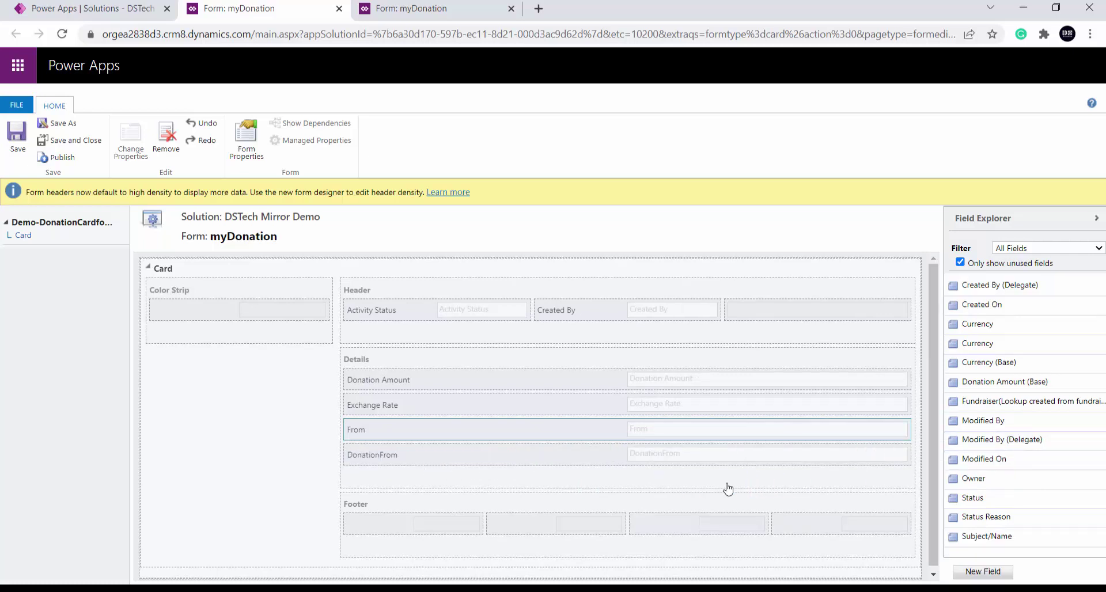
left_click_drag(983, 517, 713, 466)
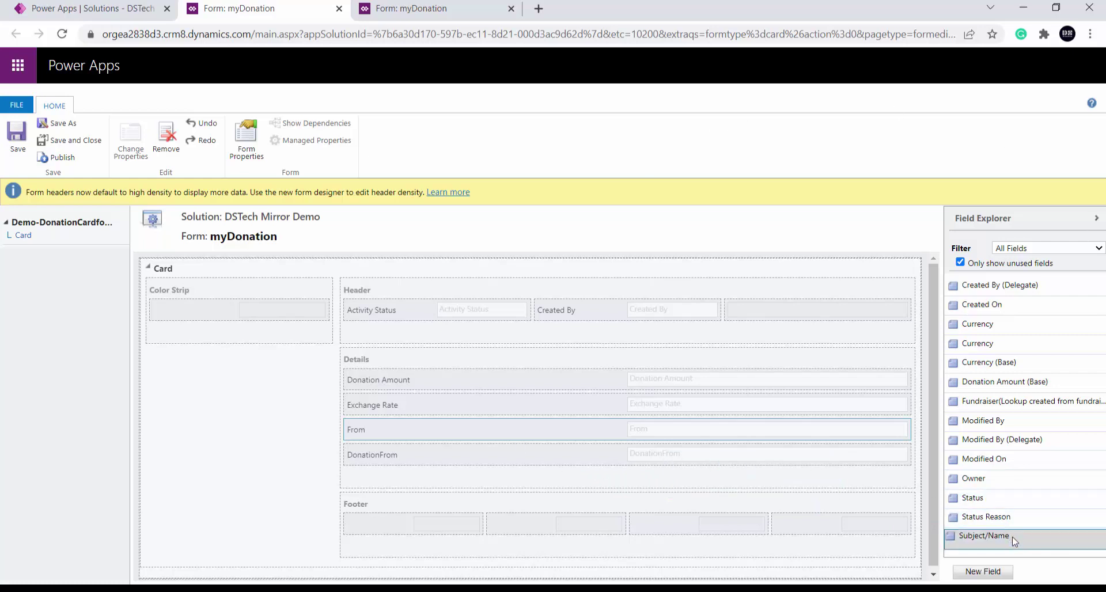
left_click_drag(993, 536, 419, 440)
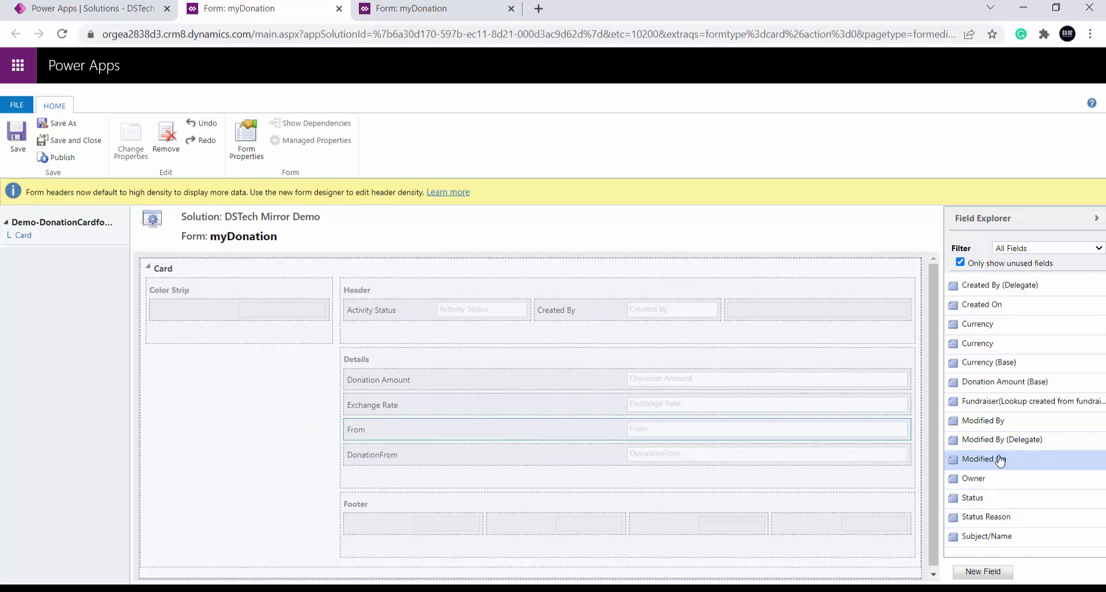
left_click_drag(997, 498, 403, 388)
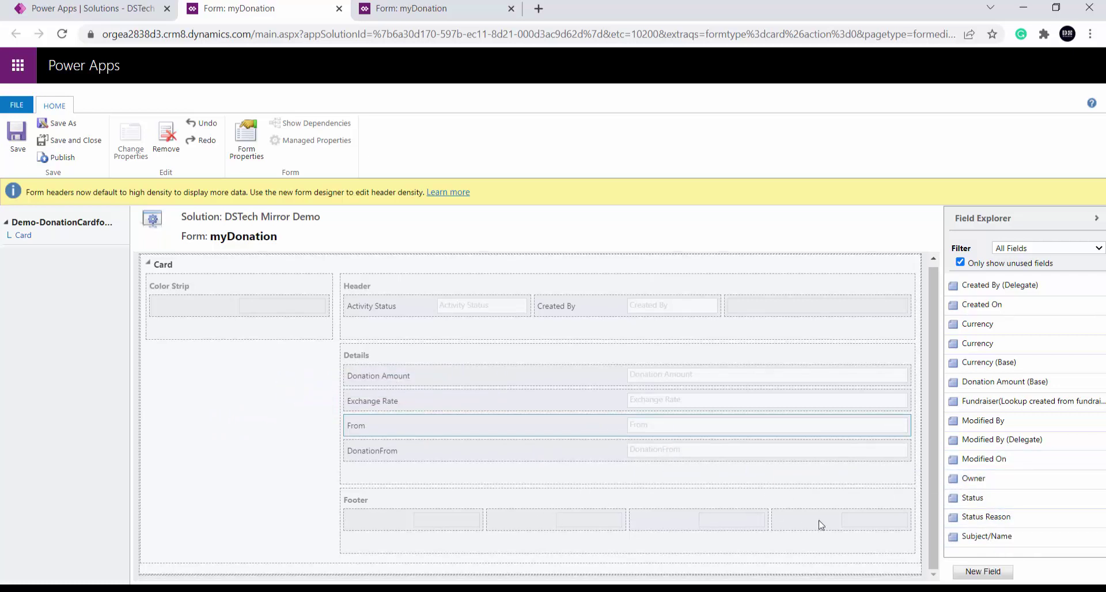
Fill the four cells of the card's Footer section with Status Reason, Subject/Name, Owner and Status
left_click_drag(1004, 524, 474, 520)
left_click_drag(973, 527, 541, 527)
left_click_drag(973, 503, 911, 510)
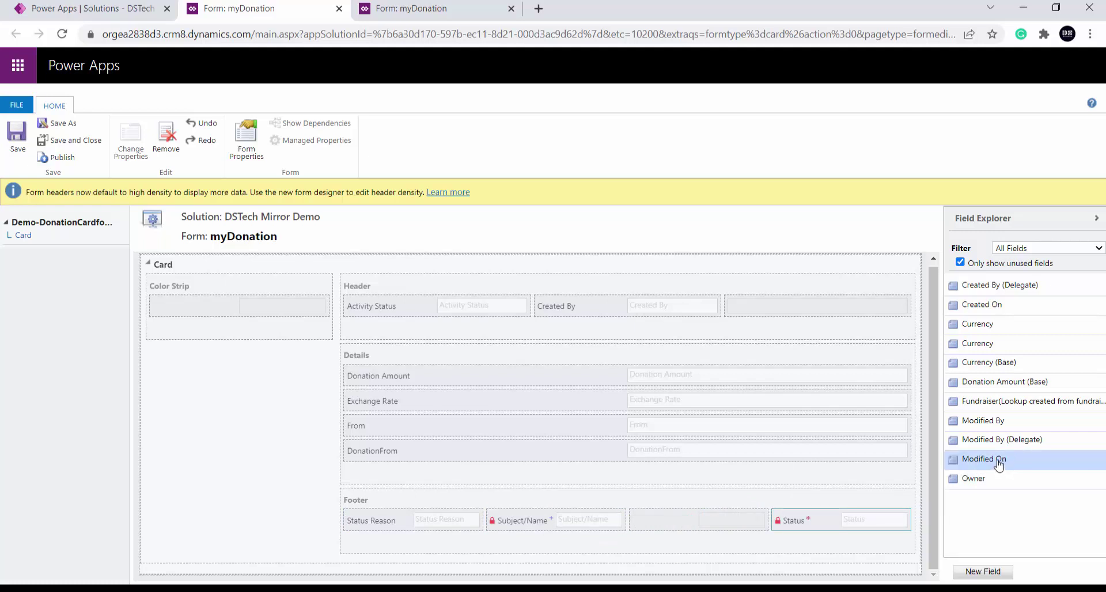
left_click_drag(992, 459, 670, 521)
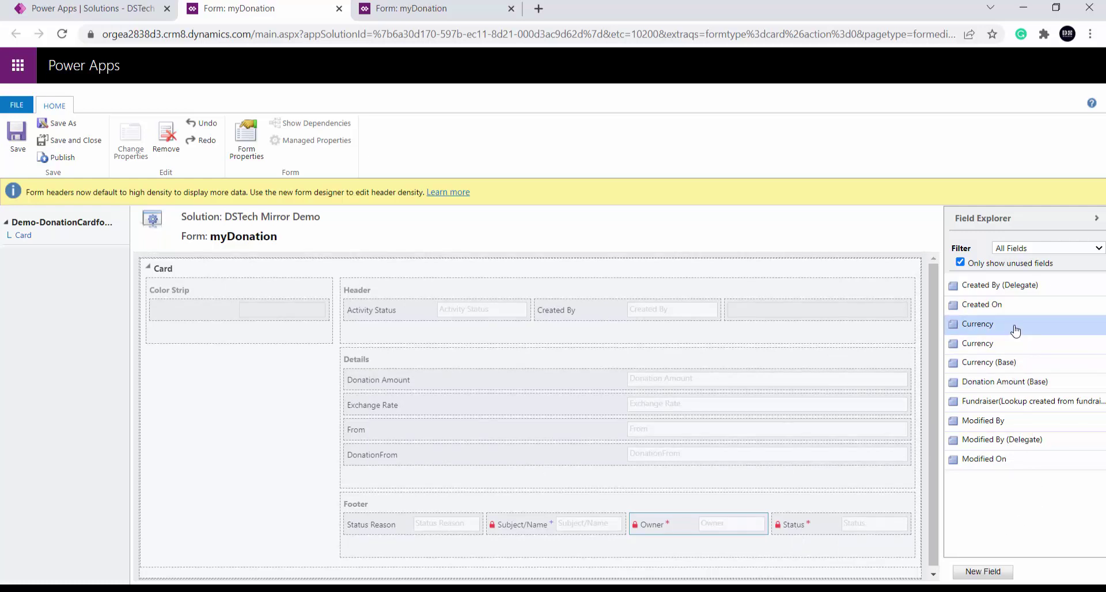
Add Currency to the third cell of the card's Header section and Modified On directly below it
left_click_drag(1014, 326, 822, 308)
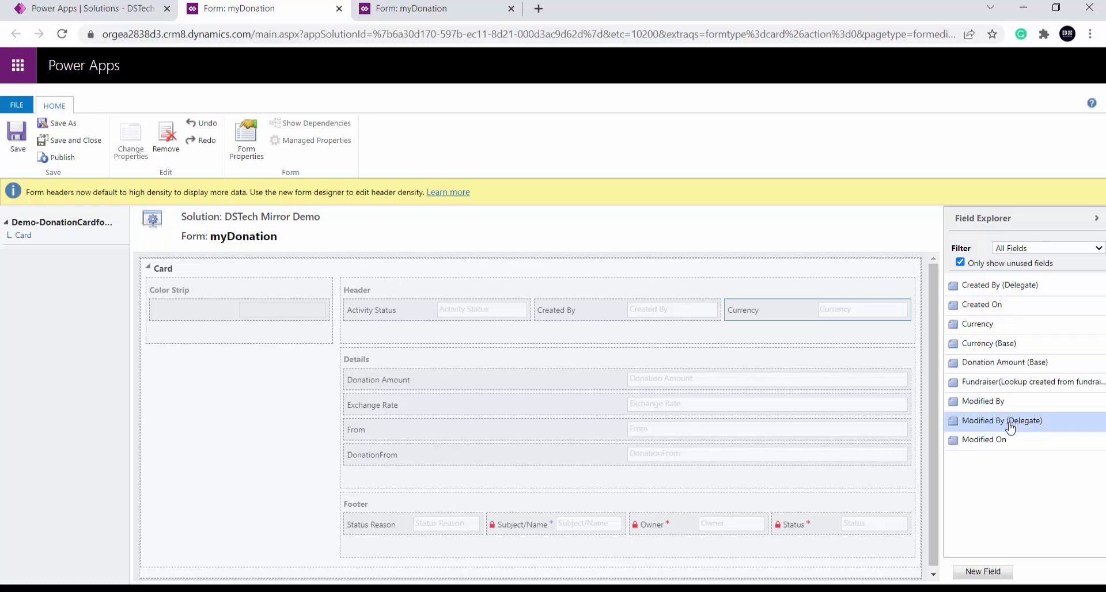
left_click_drag(1008, 441, 813, 311)
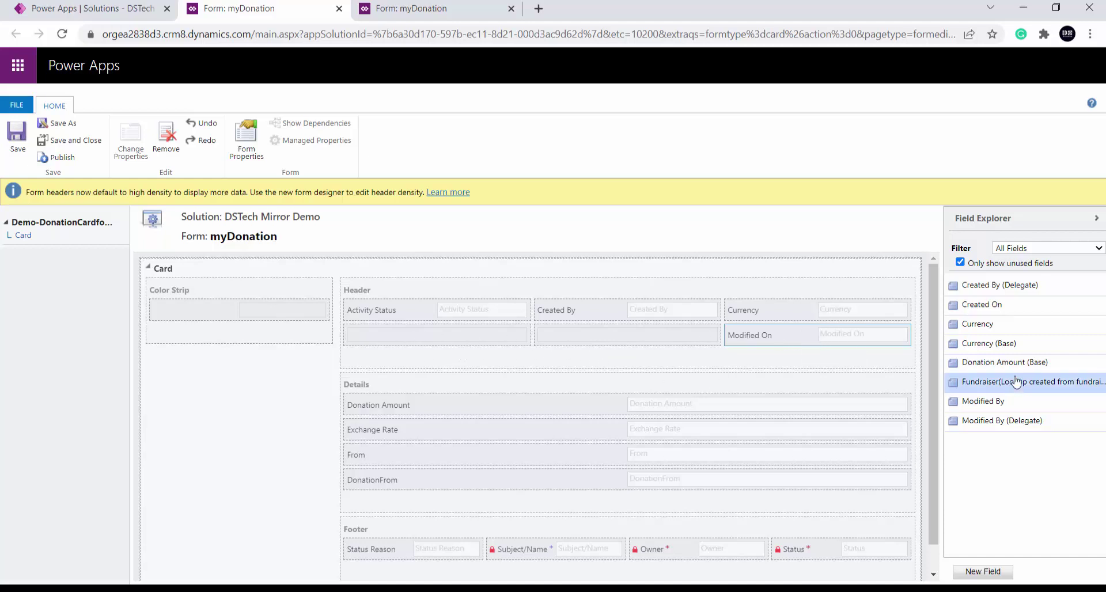
Try to add Modified By and Fundraiser to the Header's empty cells, and Currency and Currency (Base) to the Footer
left_click_drag(1007, 404, 580, 339)
left_click_drag(998, 381, 401, 336)
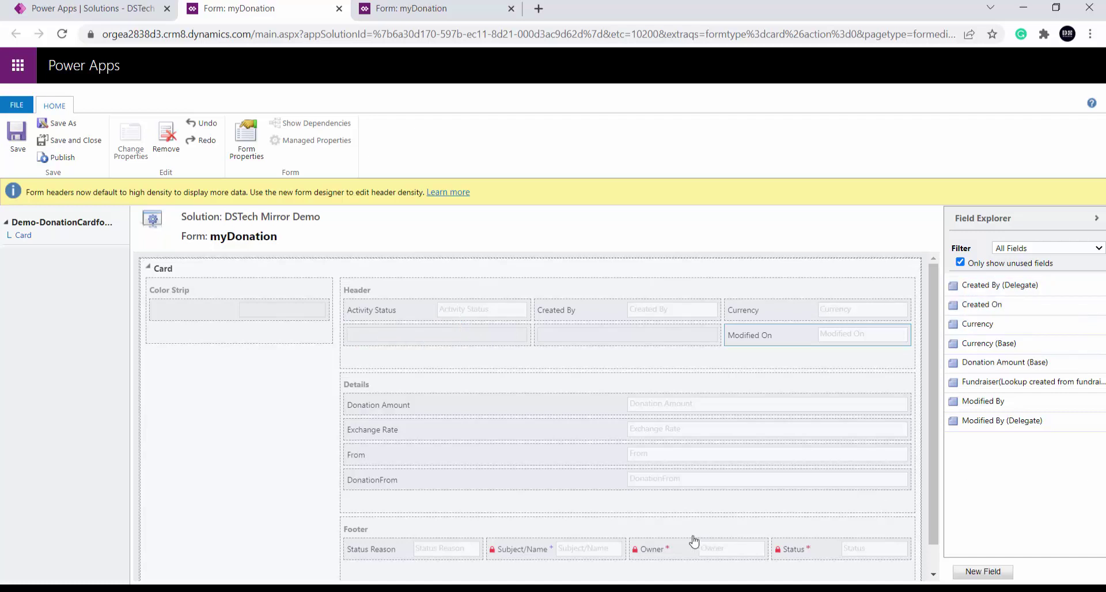
scroll(662, 491, "down", 1)
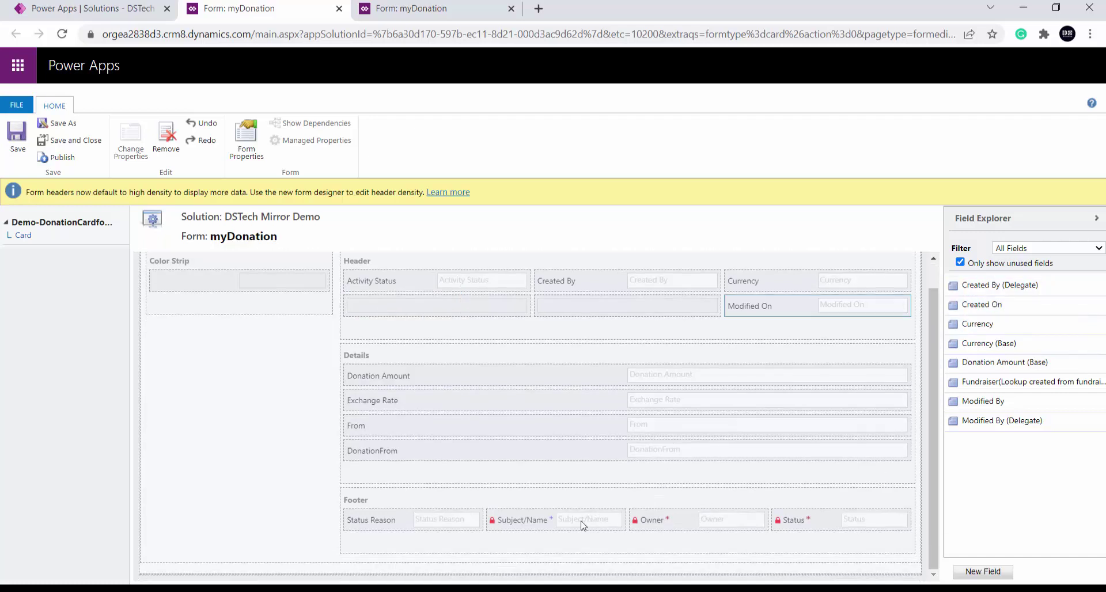
left_click(408, 546)
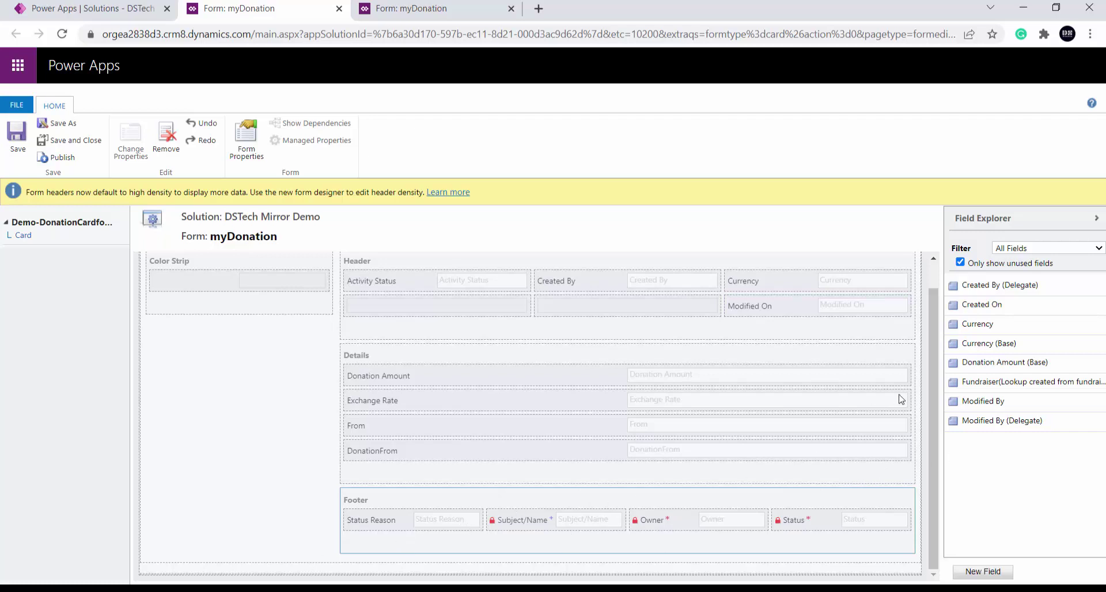
left_click_drag(978, 323, 530, 522)
left_click_drag(1047, 341, 426, 530)
Show already used fields in the field list as well, and select the Card tab of the form
scroll(883, 432, "up", 1)
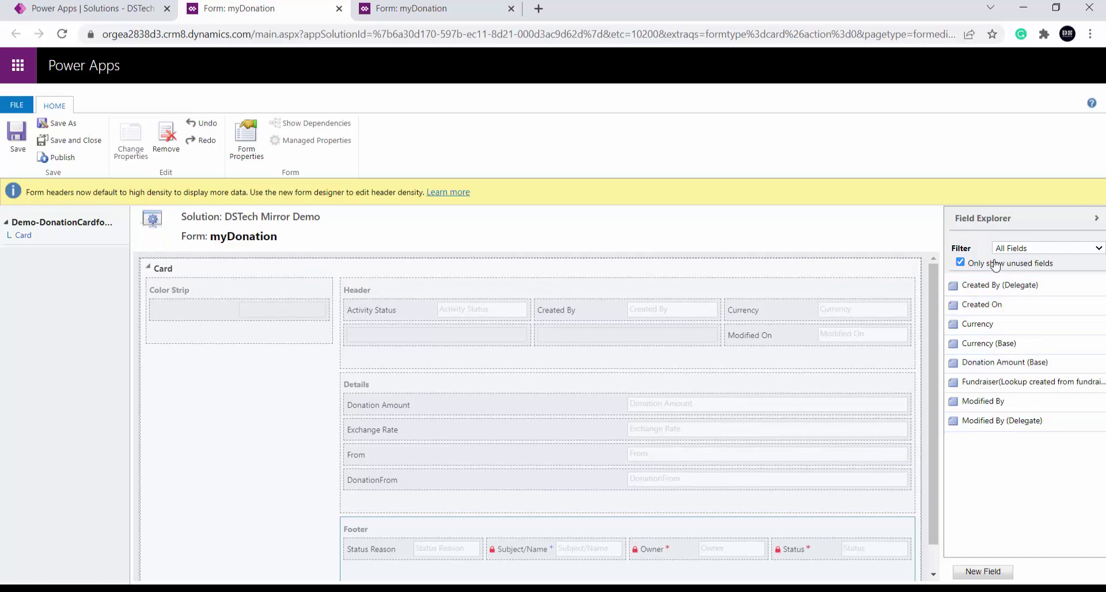
left_click(960, 263)
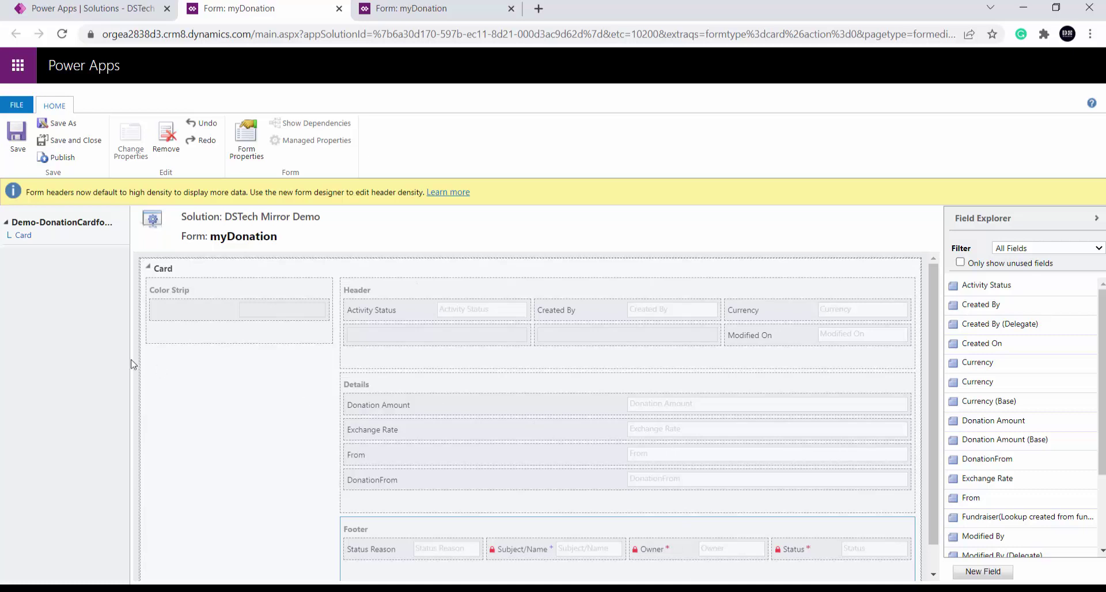
left_click(22, 236)
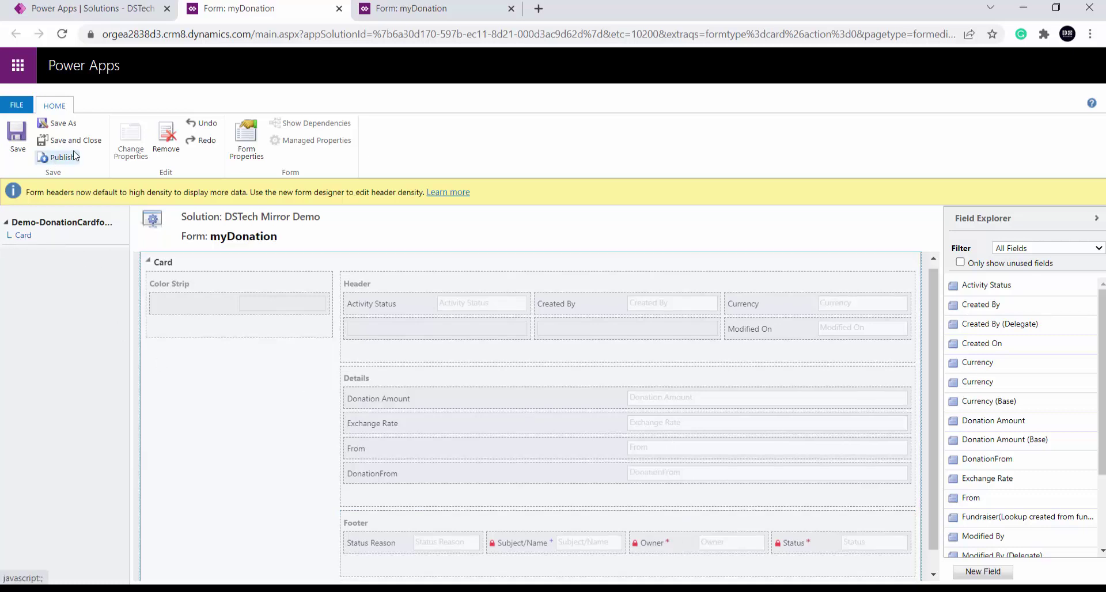
Save and publish the myDonation card form
left_click(11, 140)
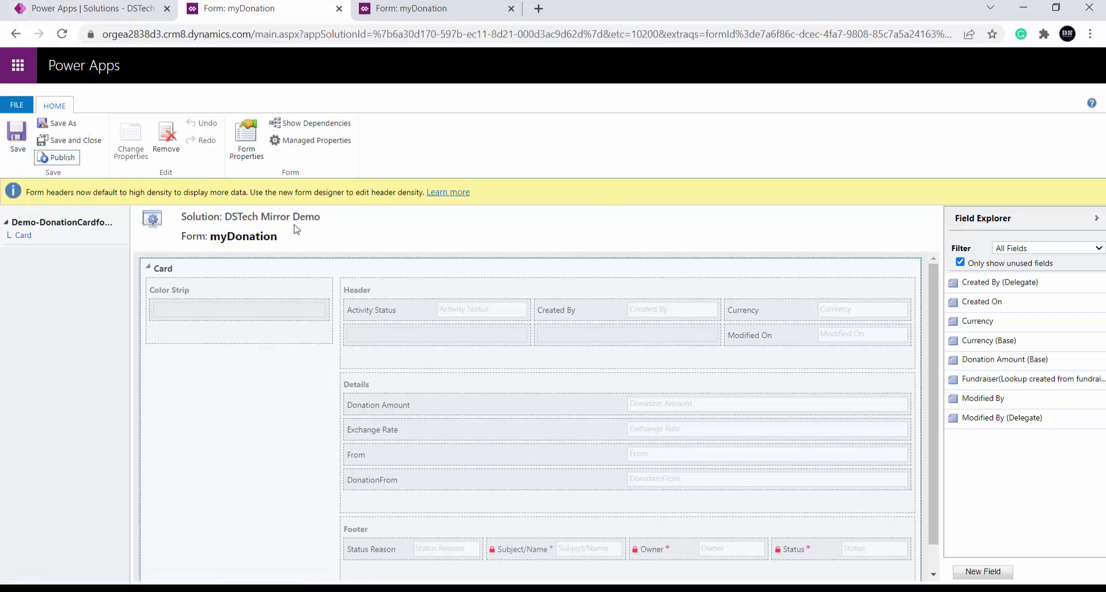
Switch to the Model Driven Apps presentation in PowerPoint and open the "Progress So Far" slide
key("alt+Tab")
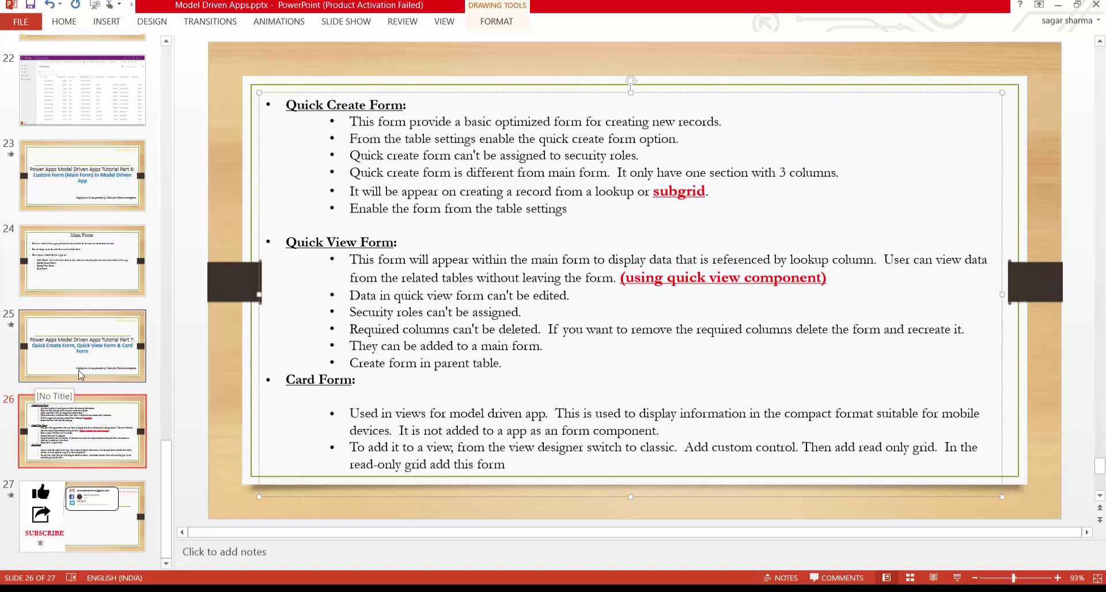
scroll(80, 375, "up", 2)
scroll(80, 375, "up", 2)
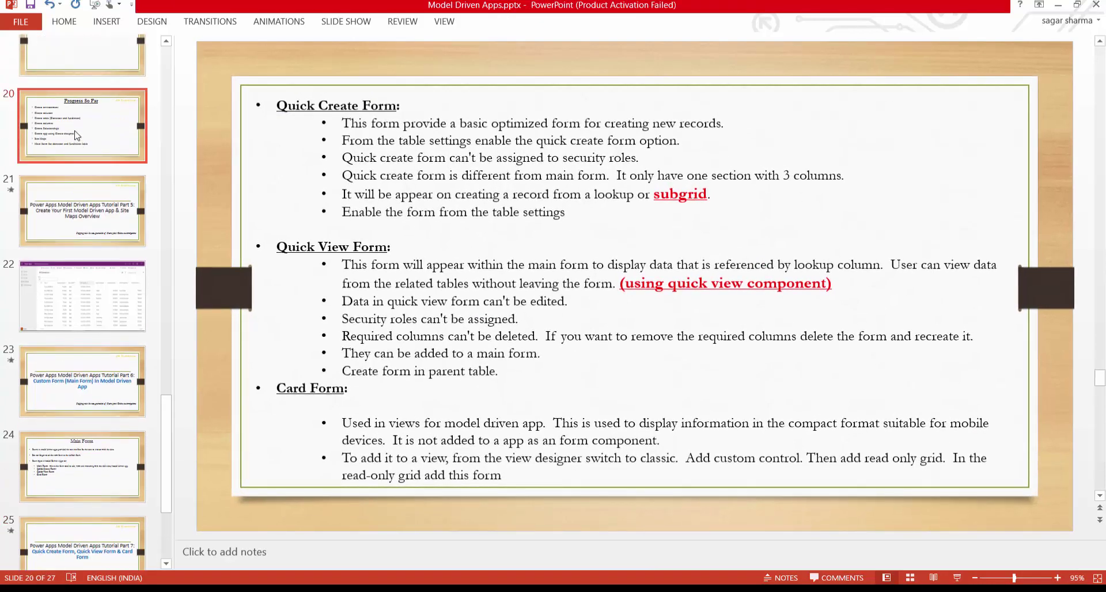
left_click(82, 126)
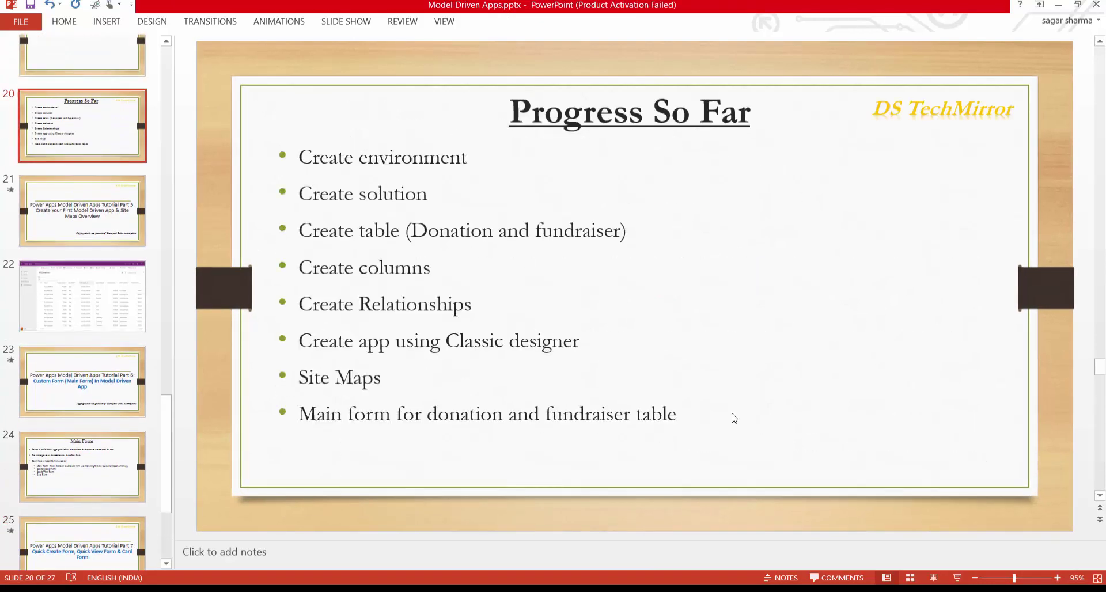
Add the bullet "Quick Create, Quick View & Card Form" at the end of the Progress So Far list
left_click(669, 415)
left_click(696, 417)
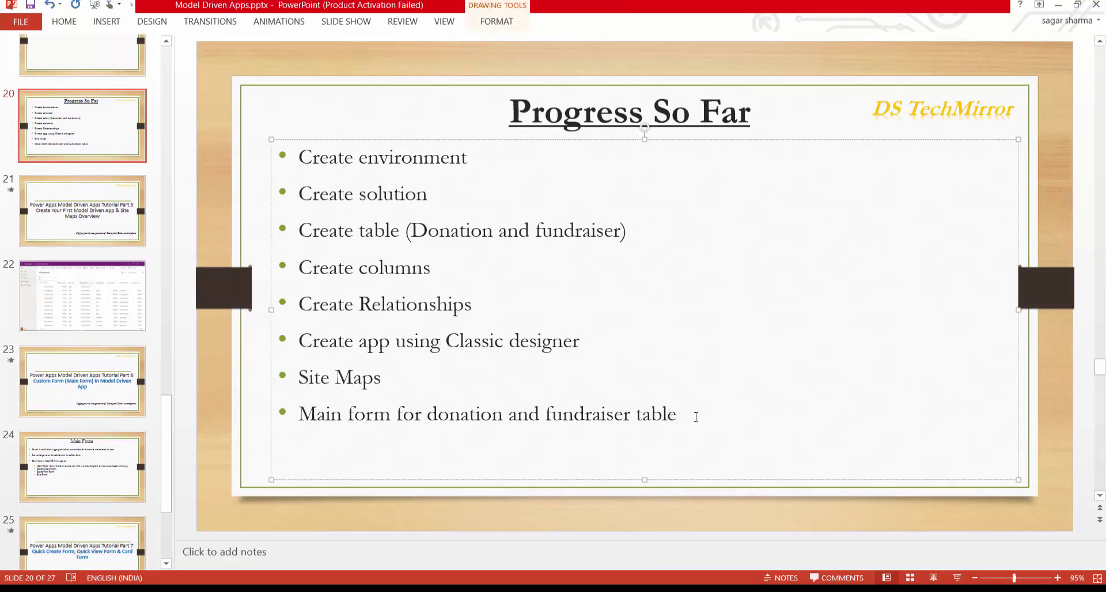
type("Quick Cre")
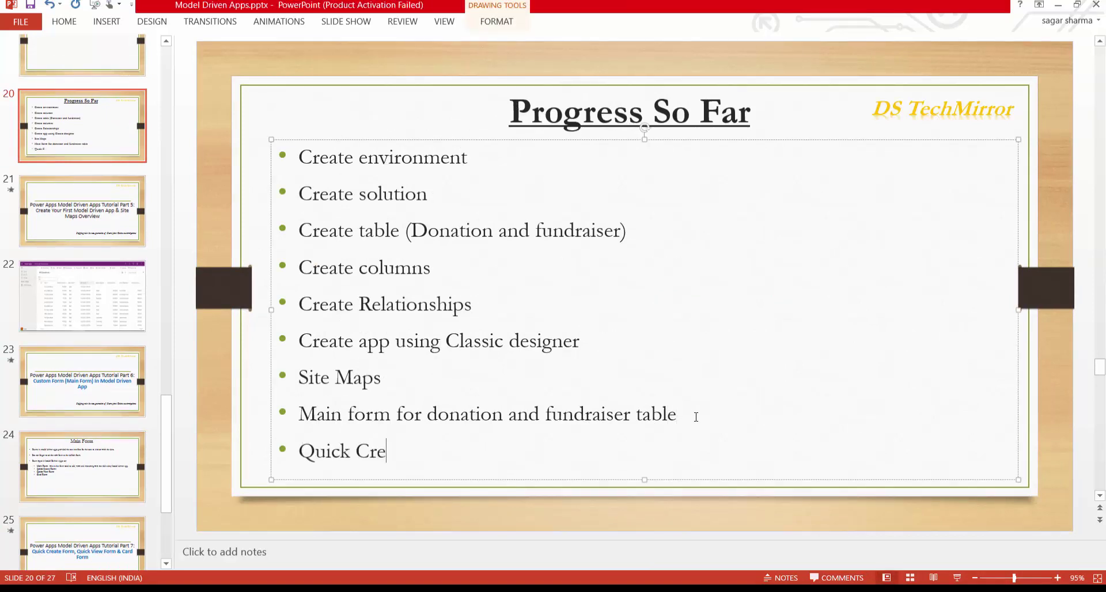
type("ate, Quick")
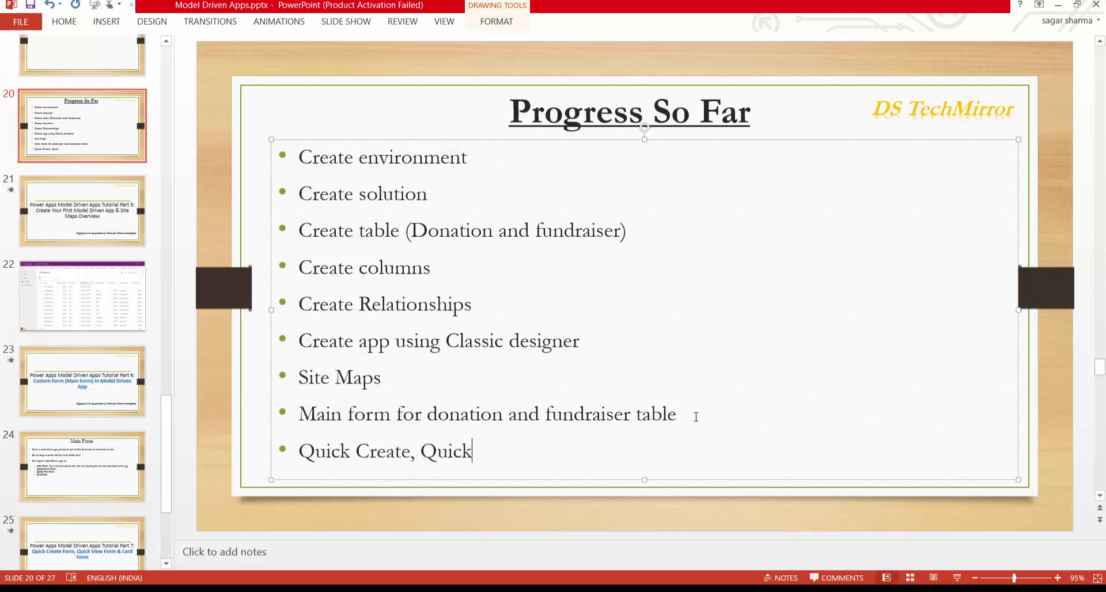
type(" View & Card Form")
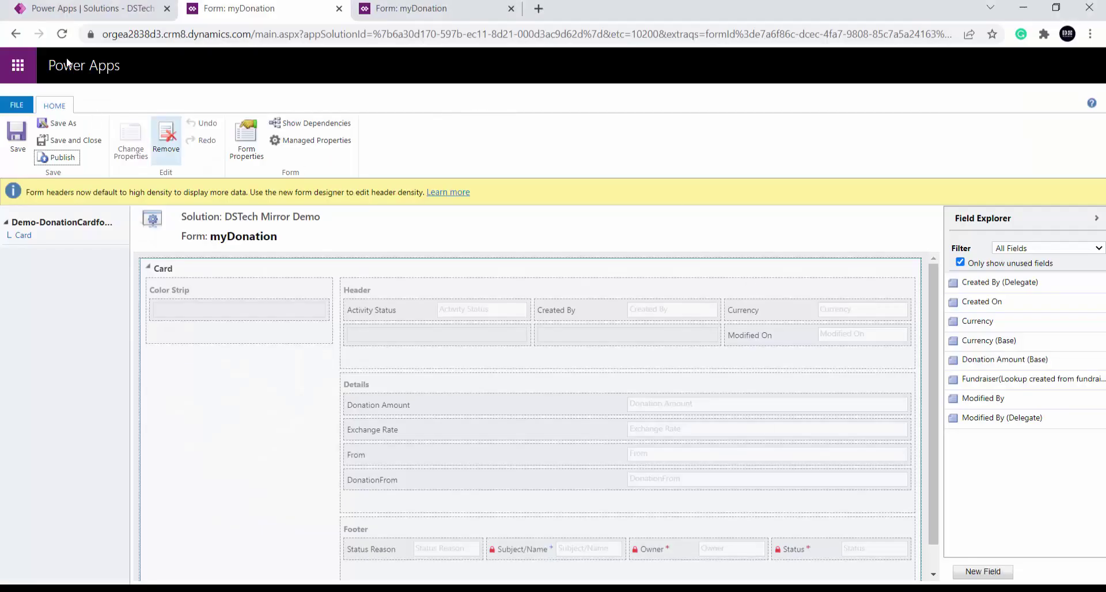
Return to the Power Apps solution, finish the pending form creation, and reopen the myDonation table from the Tables list
left_click(64, 12)
left_click(614, 369)
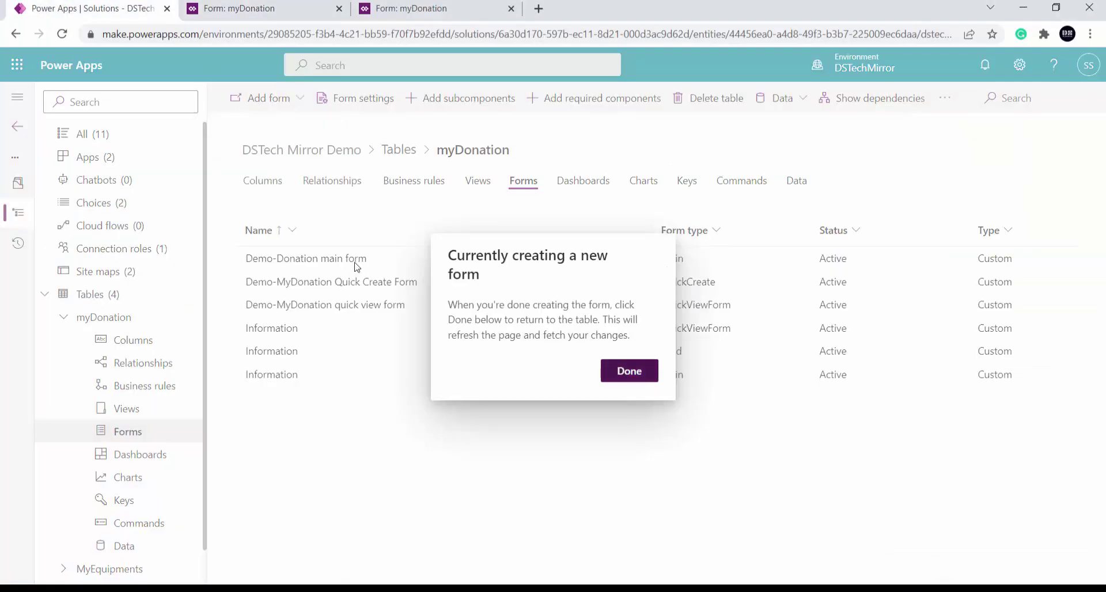
left_click(398, 155)
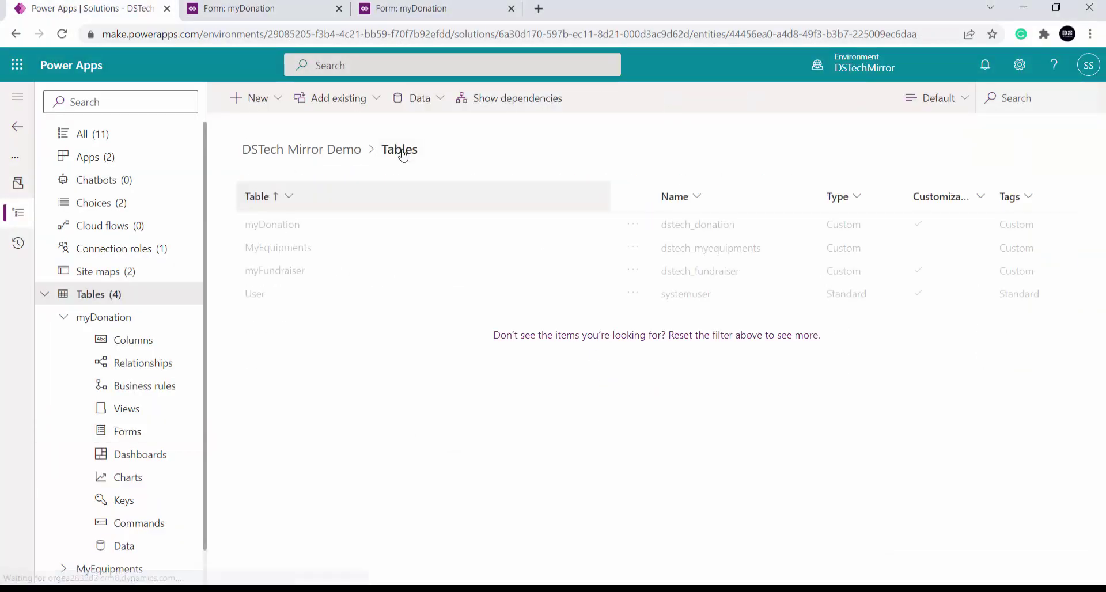
left_click(264, 226)
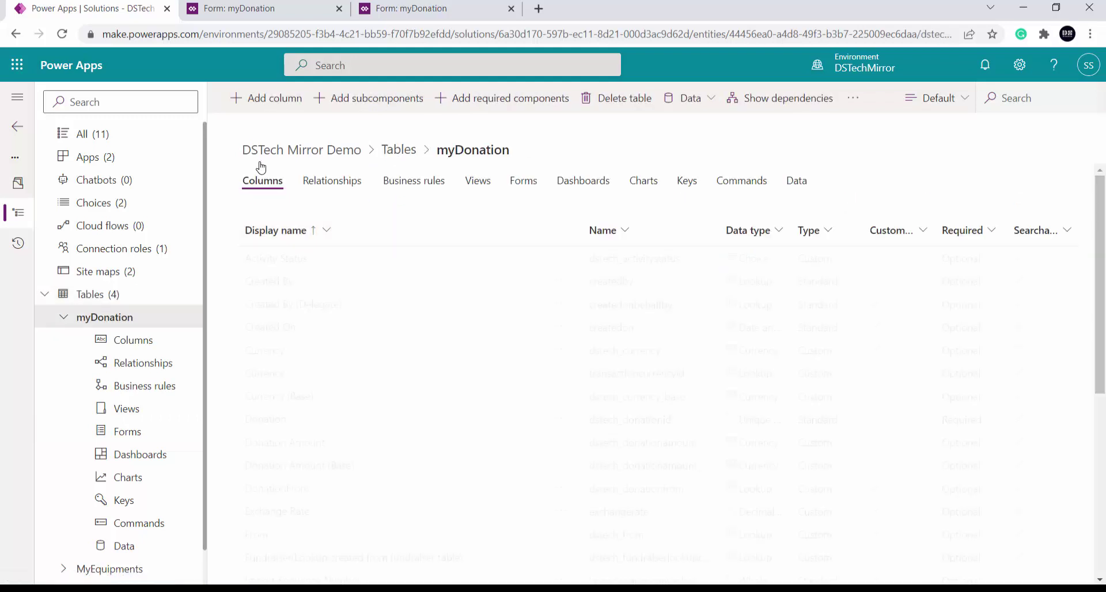